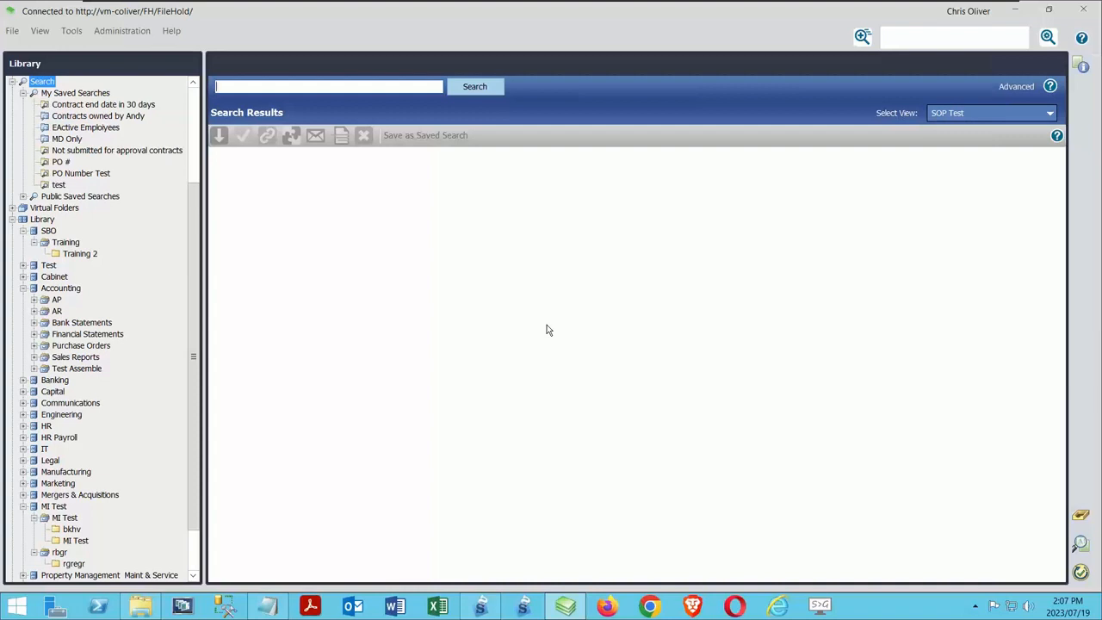
Switch to SmartSoft Capture, dismiss the sample documents banner and enlarge the Zoom View pane
left_click(478, 608)
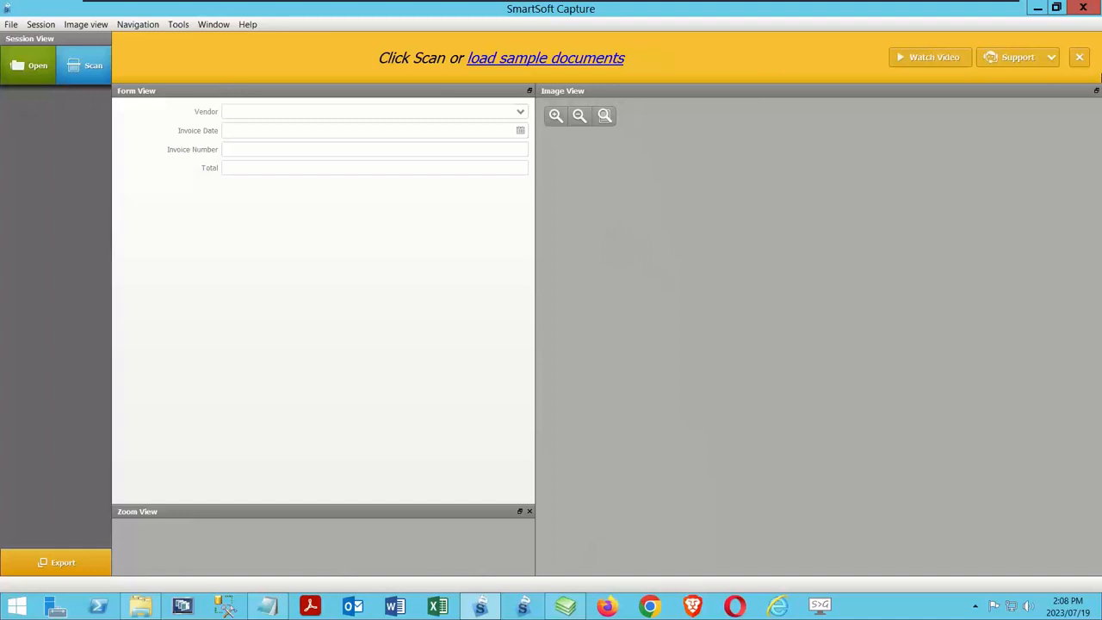
left_click(1079, 56)
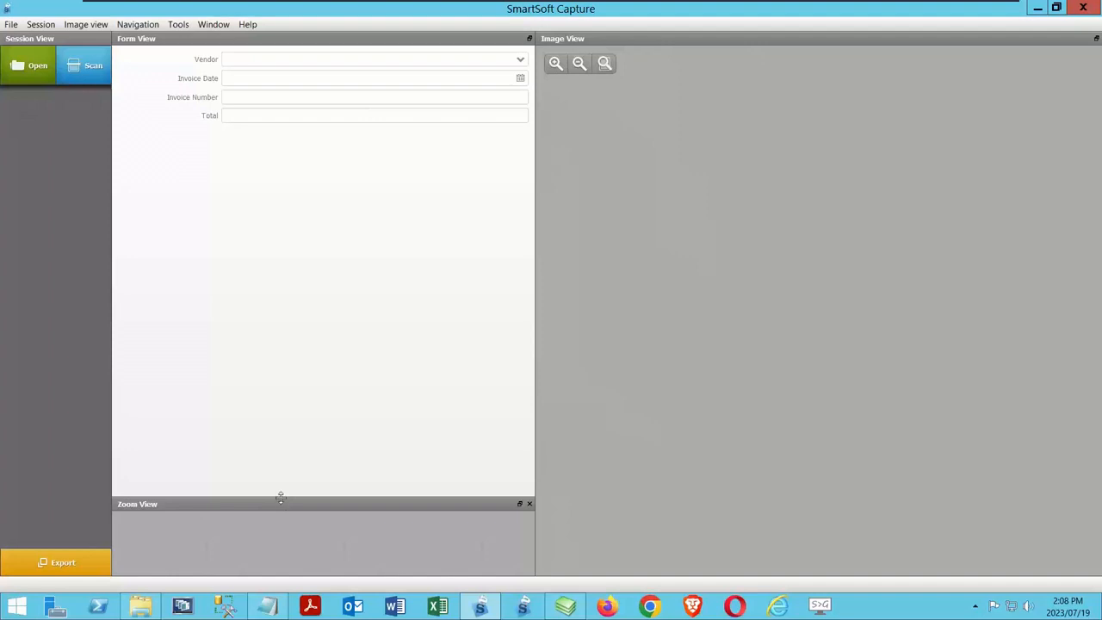
left_click_drag(278, 494, 305, 415)
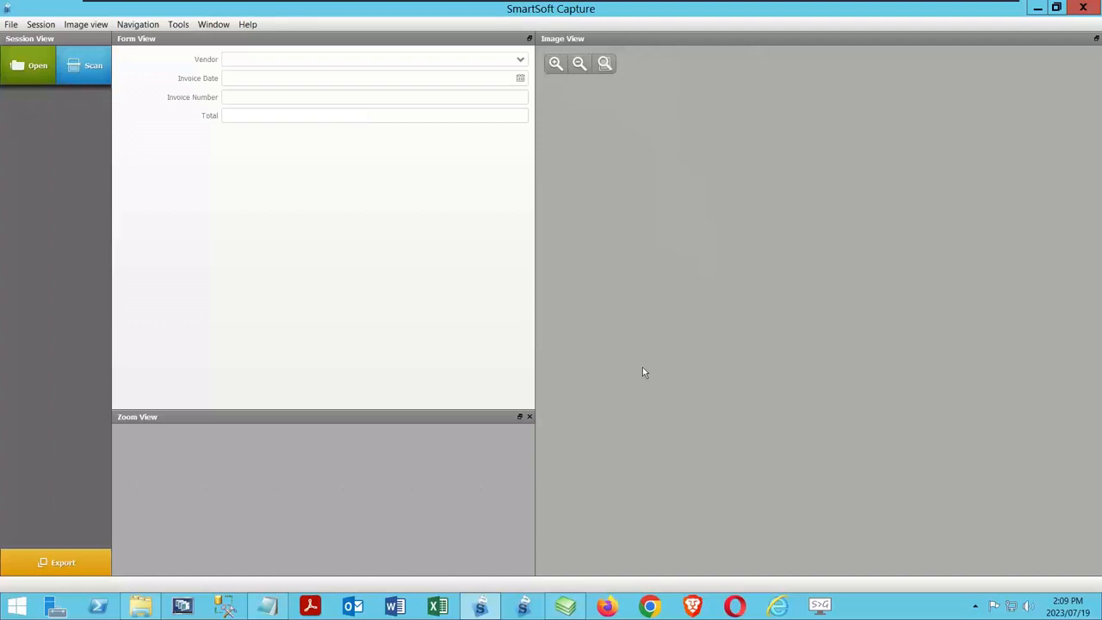
Choose Invoices template as the active form definition
left_click(14, 25)
mouse_move(51, 154)
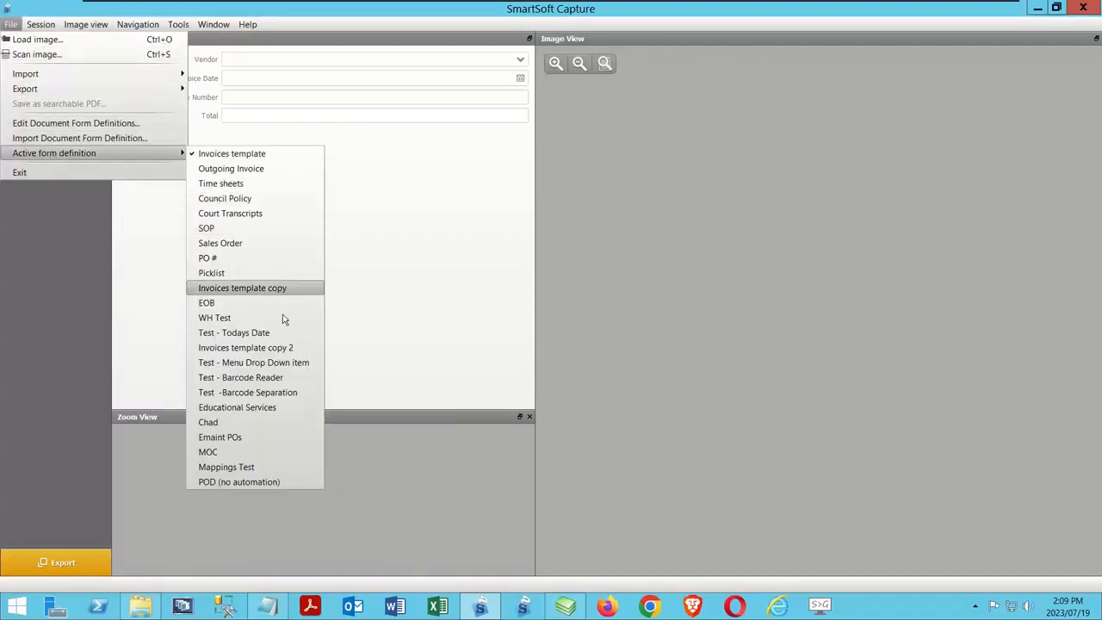
left_click(244, 159)
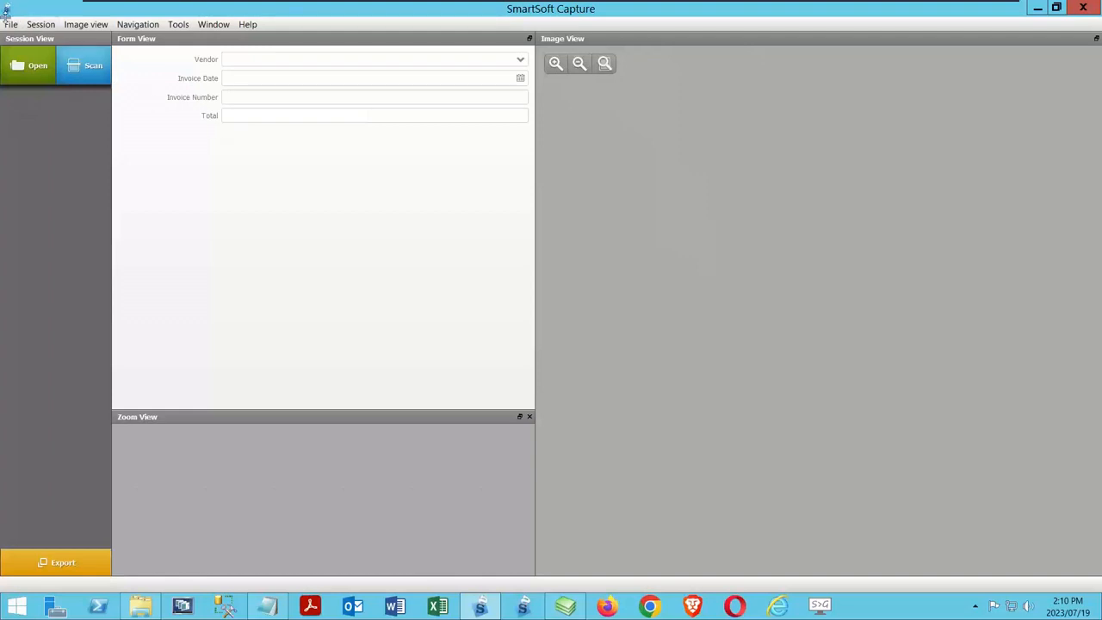
Open the document form definitions for editing and display the fields of the Invoices template
left_click(10, 25)
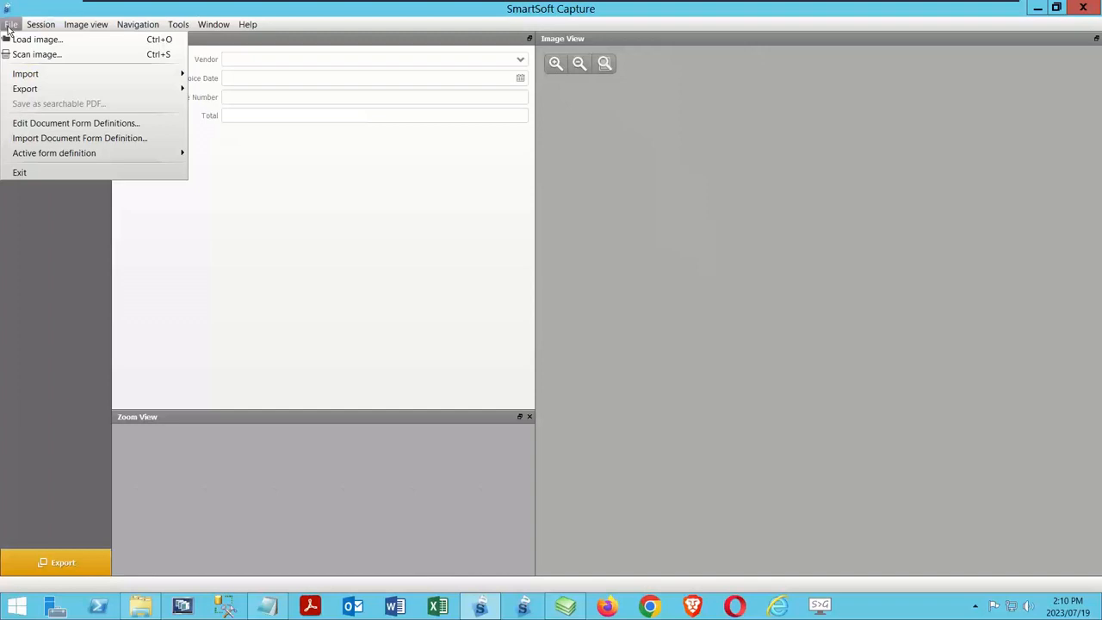
left_click(42, 125)
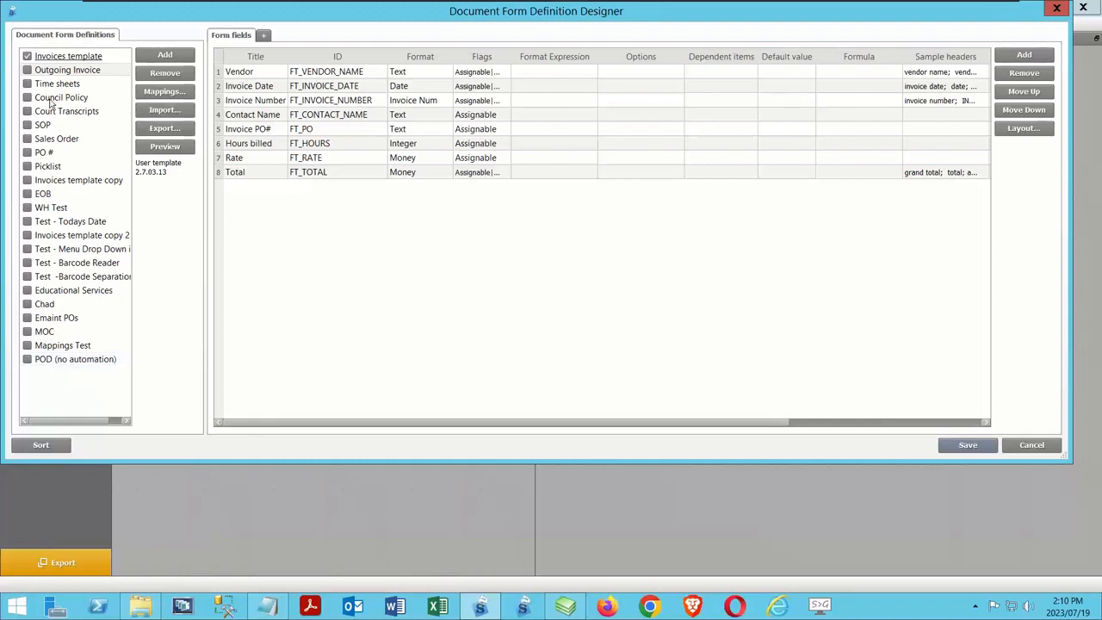
left_click(56, 57)
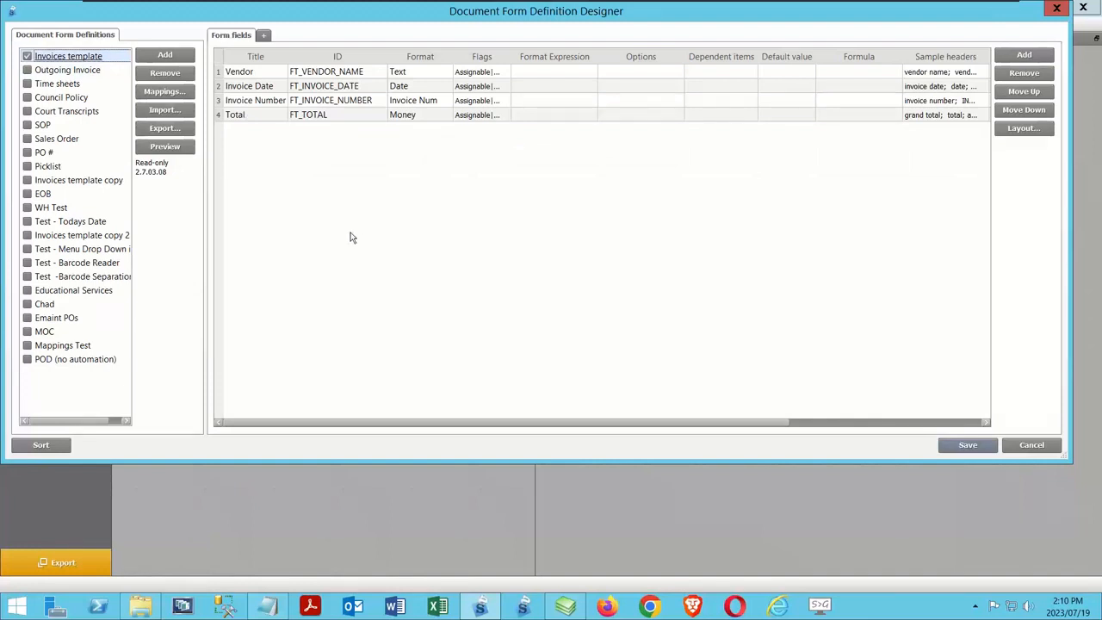
Add a new form definition copied from Invoices template and name it "Webinar Invoices"
left_click(163, 56)
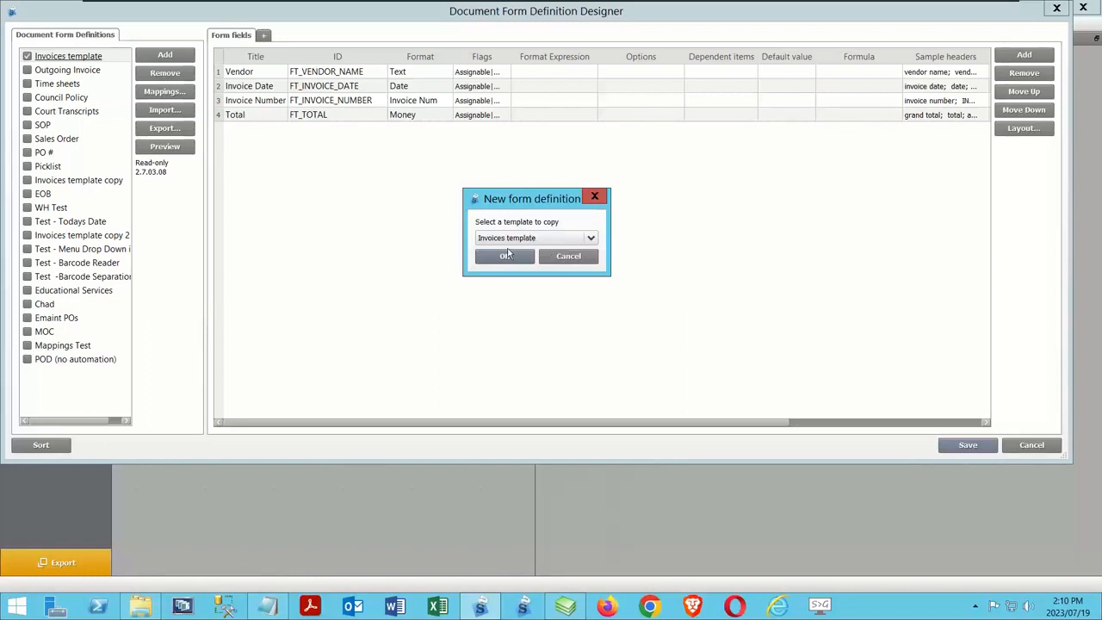
left_click(507, 256)
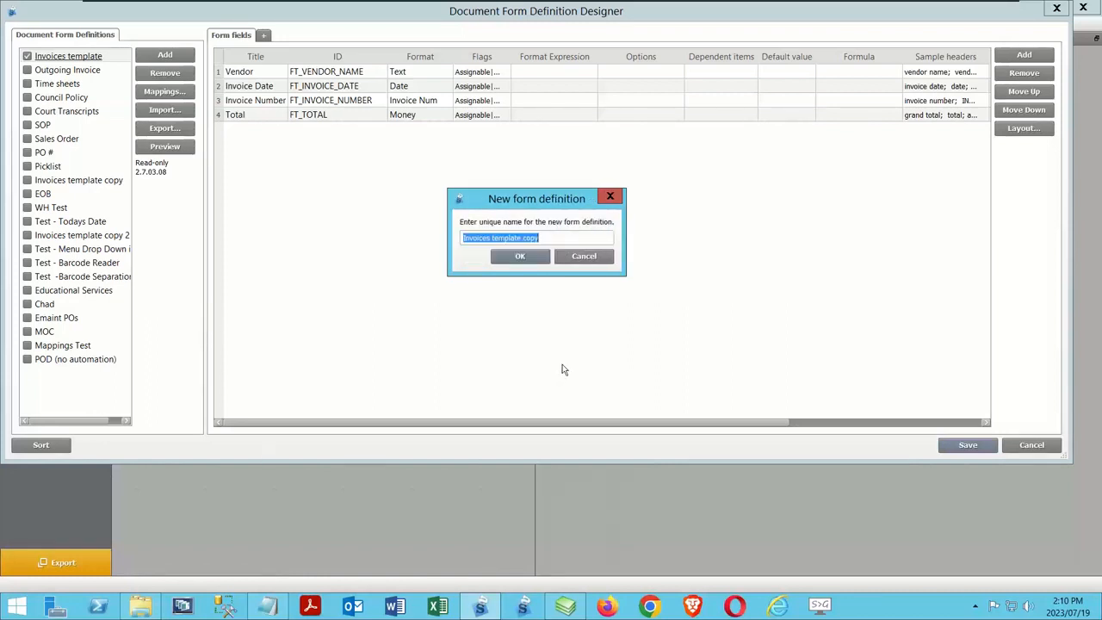
type("W")
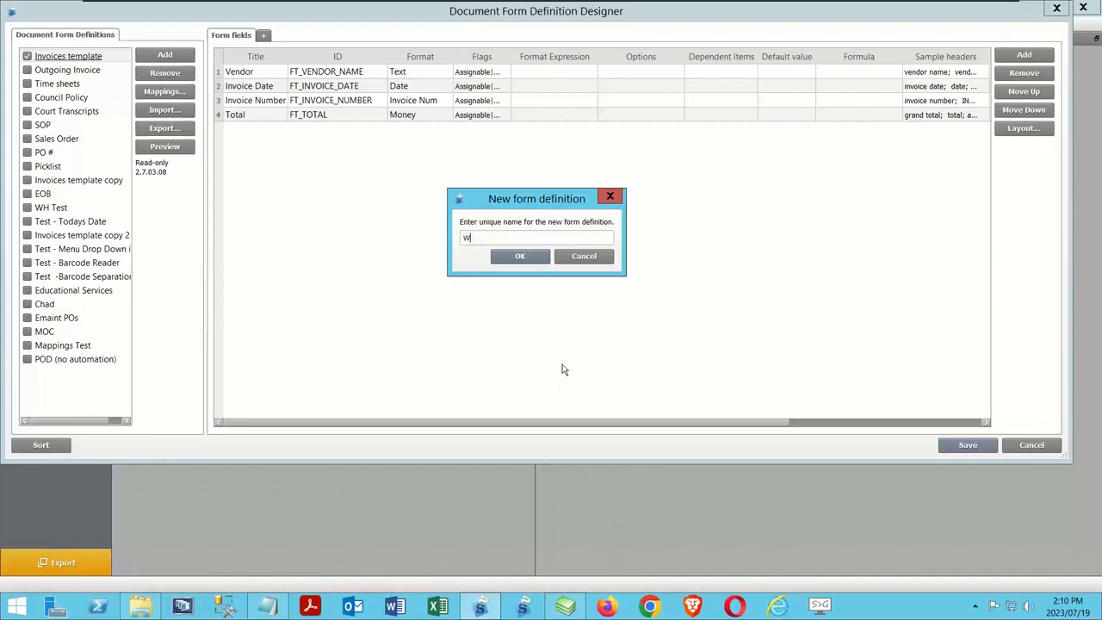
type("ebinar Invoices")
key("Return")
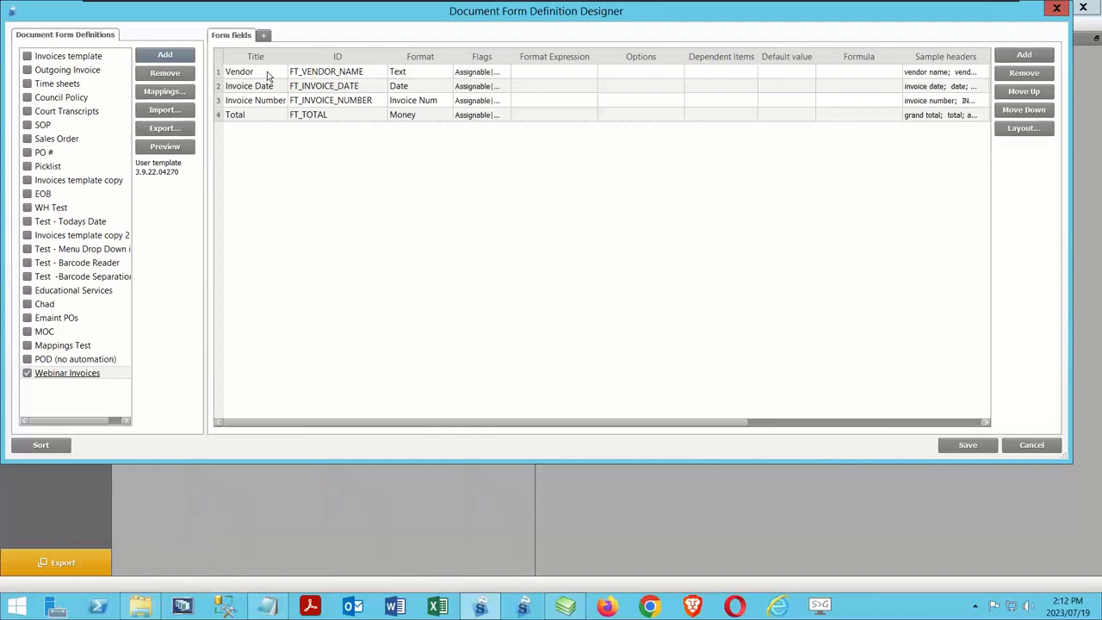
Review the format types available for the Vendor field
left_click(420, 76)
left_click(444, 74)
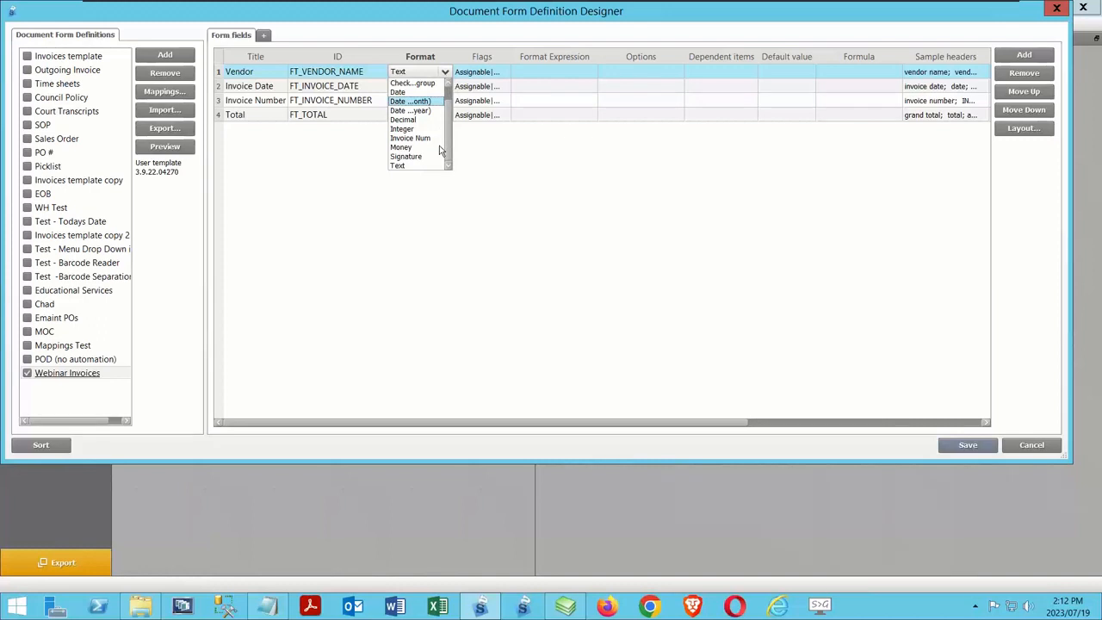
left_click(486, 153)
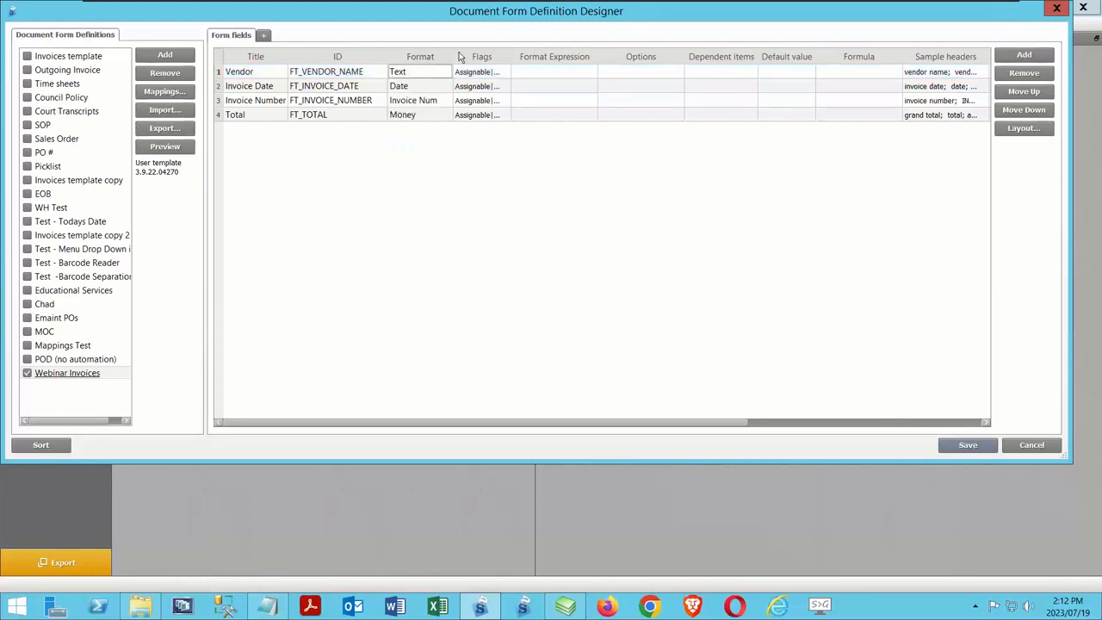
Examine the full list of flags available for the Vendor field
left_click(471, 75)
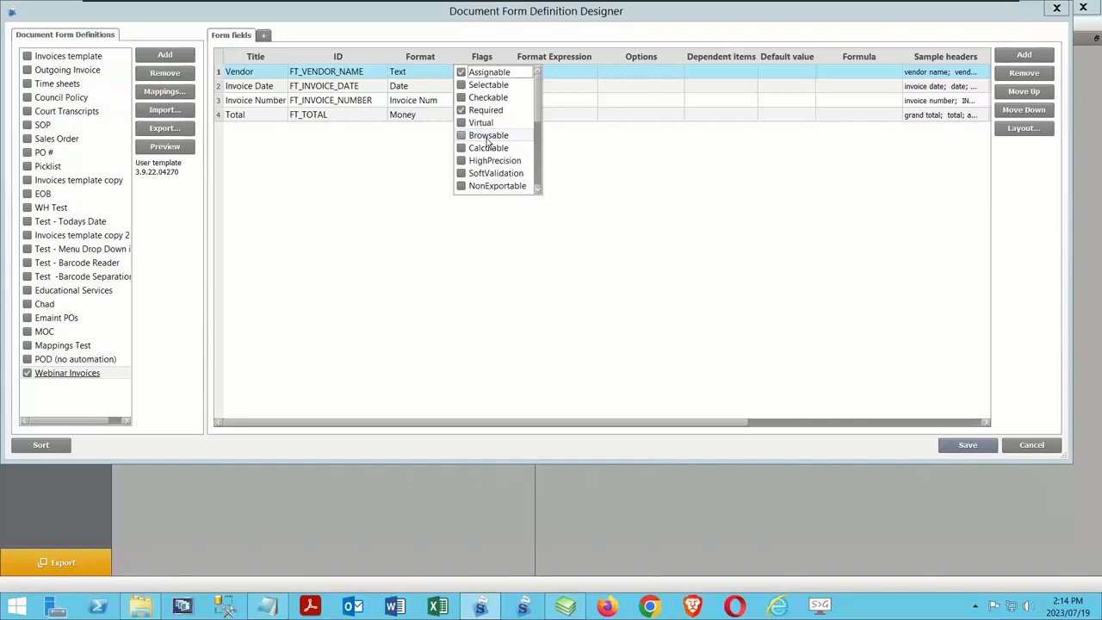
left_click_drag(539, 116, 539, 184)
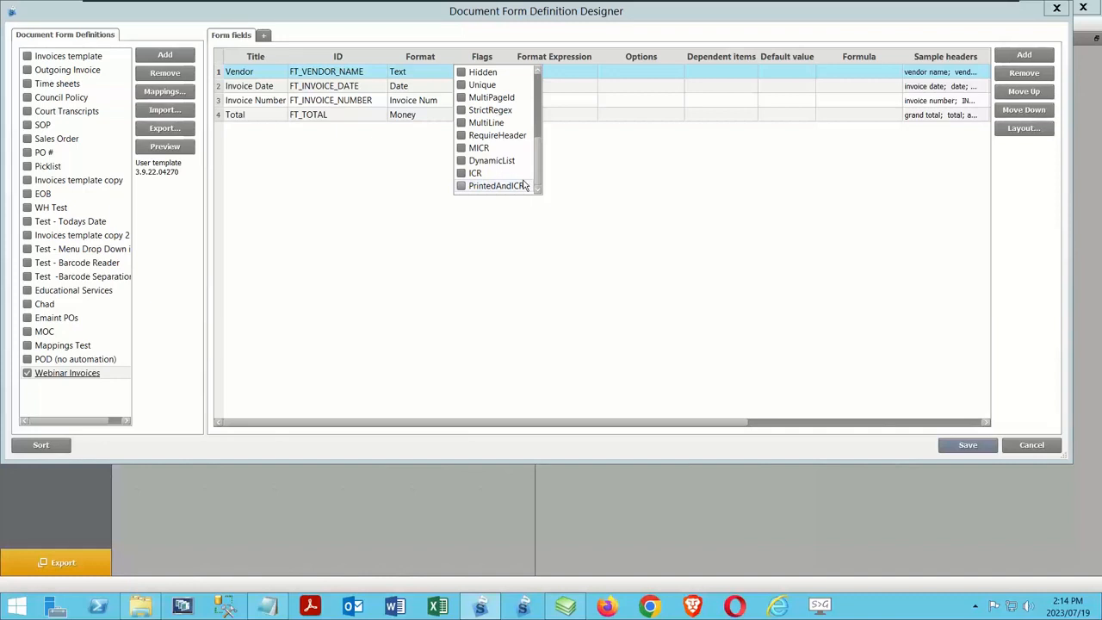
scroll(540, 164, "up", 3)
left_click(640, 185)
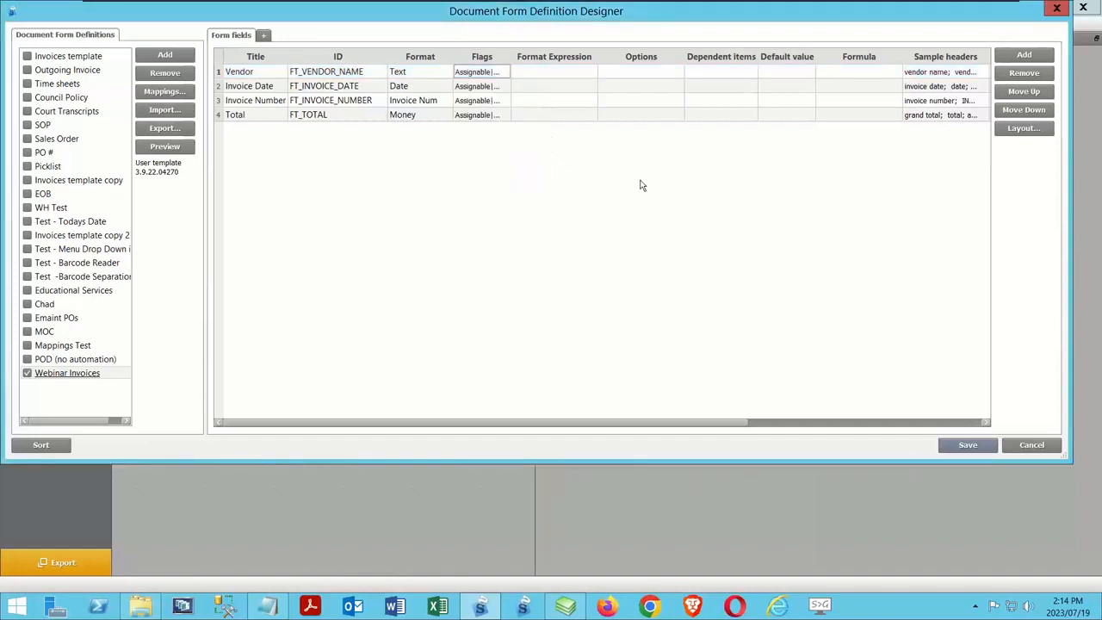
left_click(497, 75)
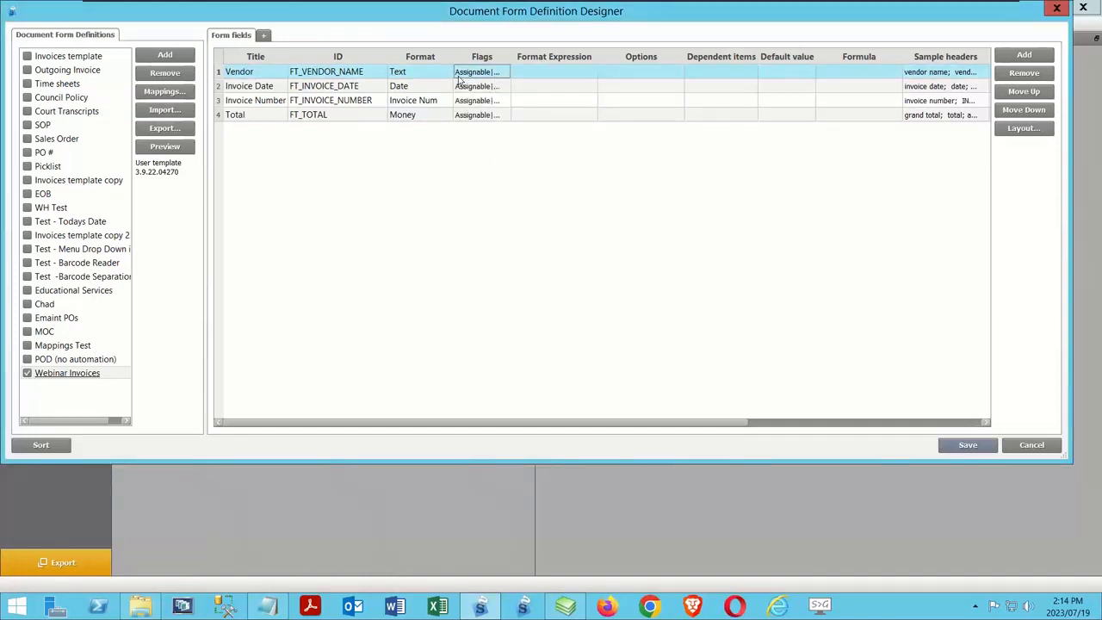
left_click(505, 75)
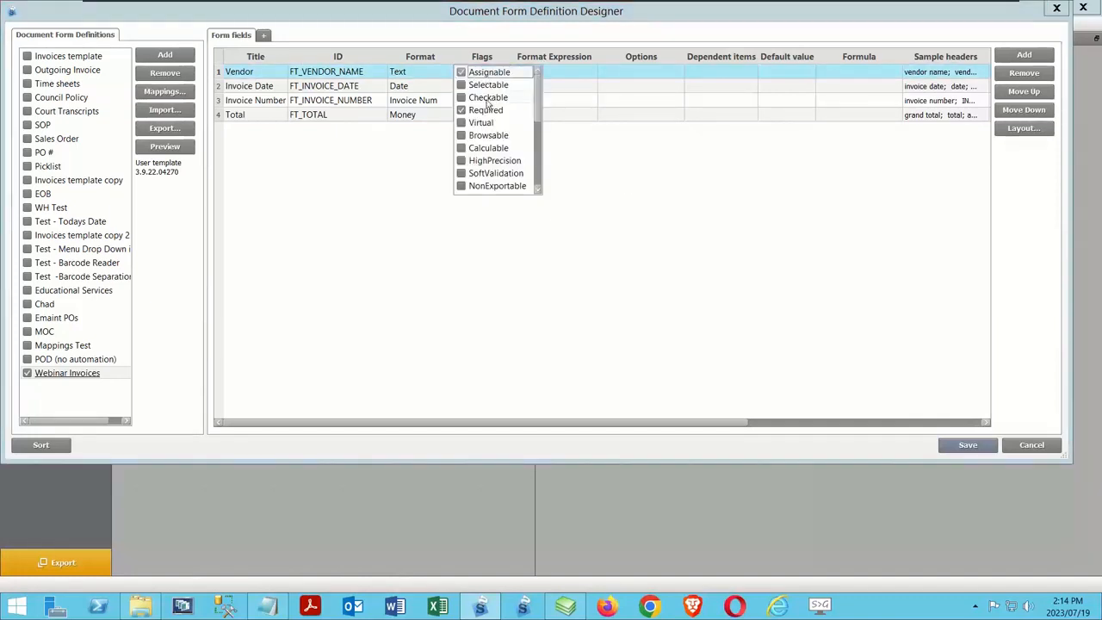
Check which flags are set on the Invoice Date and Invoice Number fields
left_click(480, 89)
left_click(480, 86)
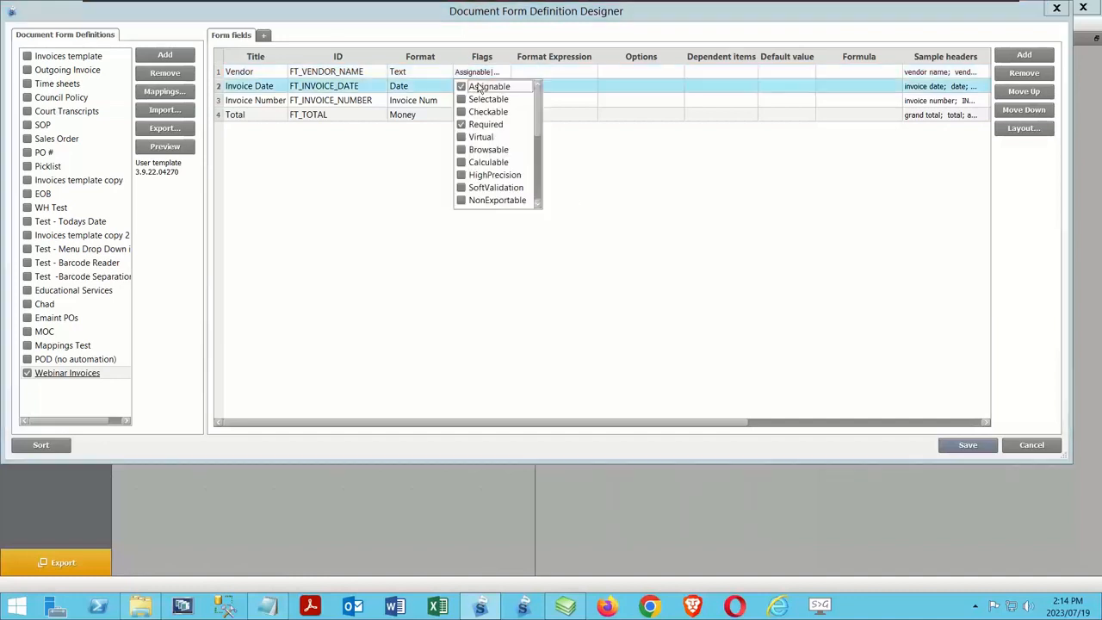
left_click(613, 184)
left_click(473, 101)
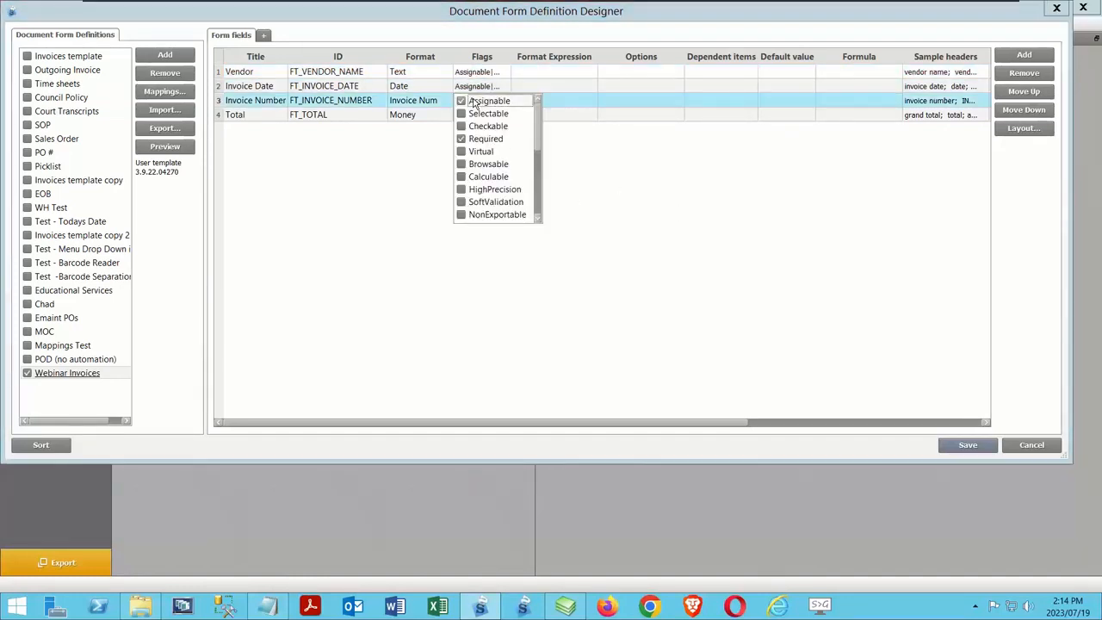
left_click(417, 205)
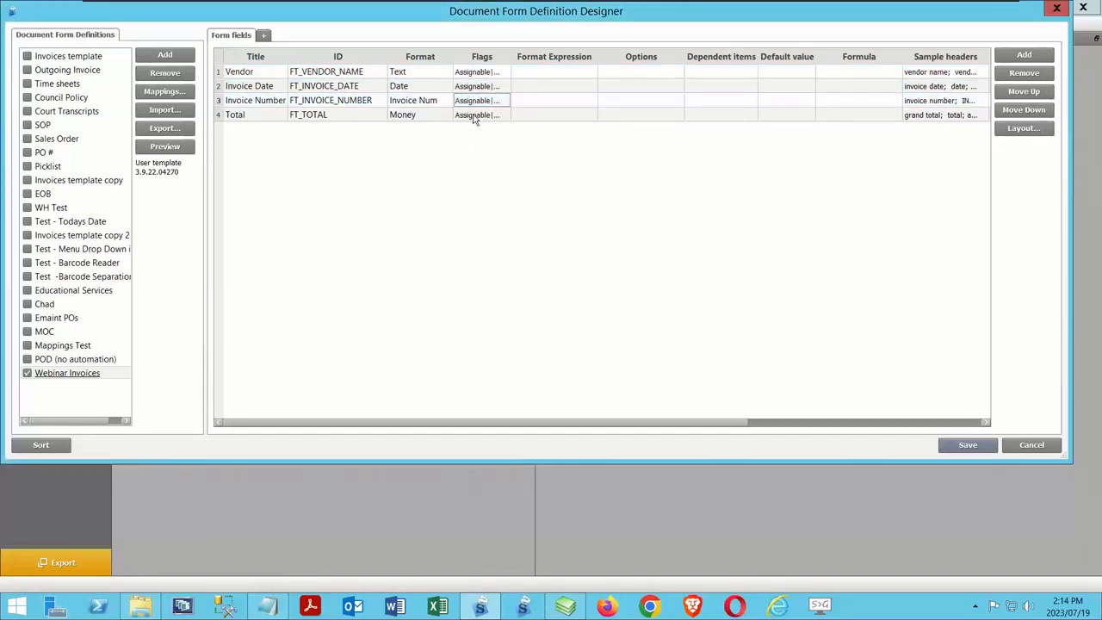
left_click(402, 171)
Examine the Vendor field's options entry and the remaining columns of the field definitions
left_click(645, 74)
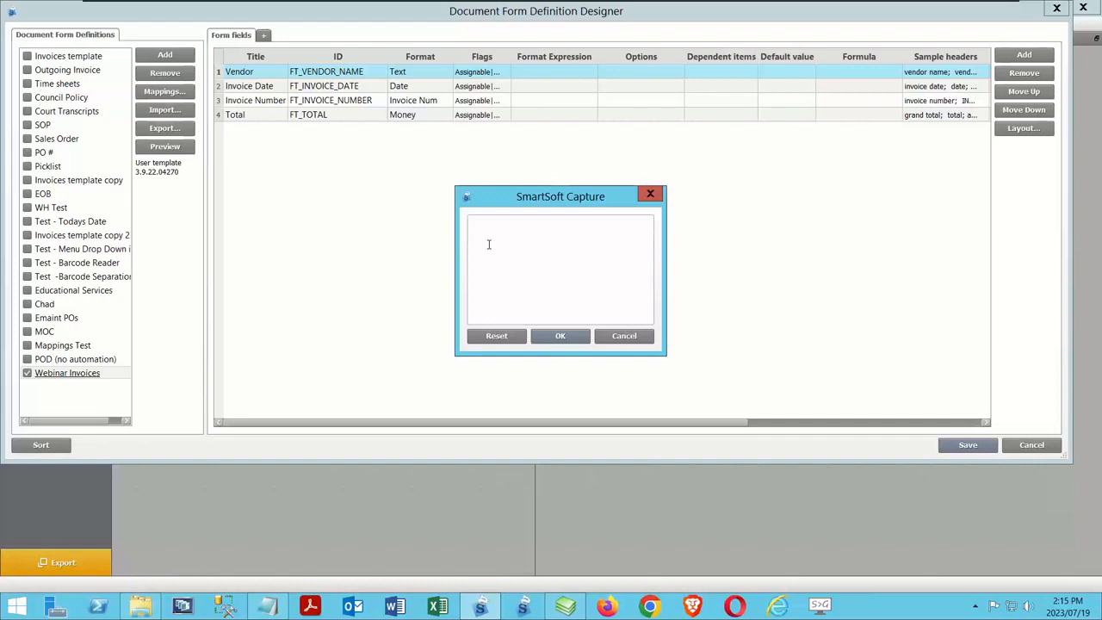
left_click(650, 194)
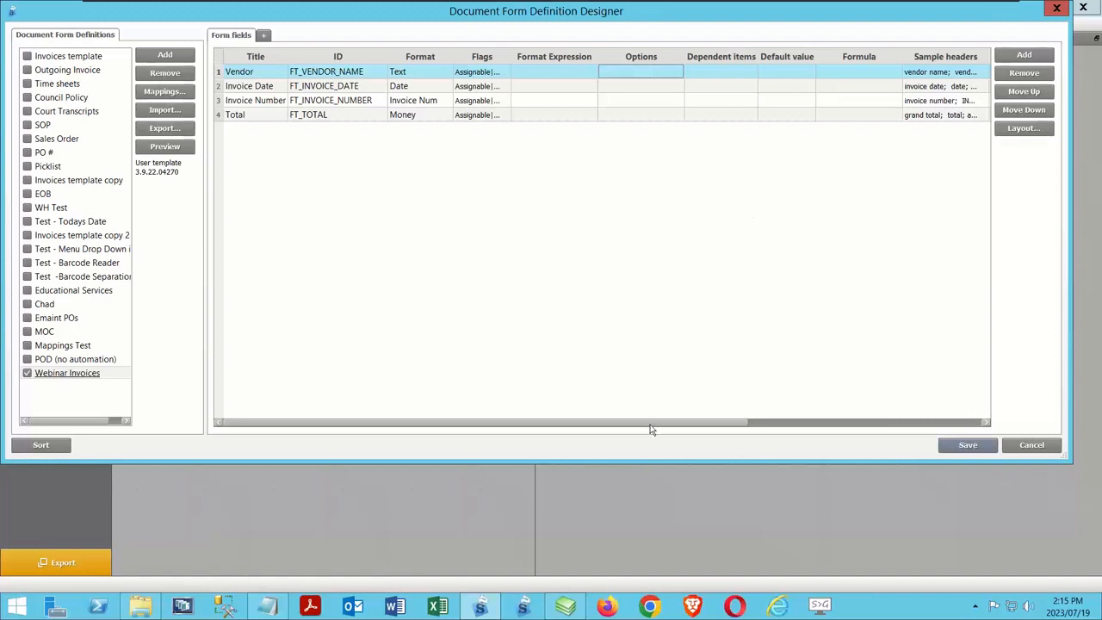
left_click_drag(652, 428, 873, 422)
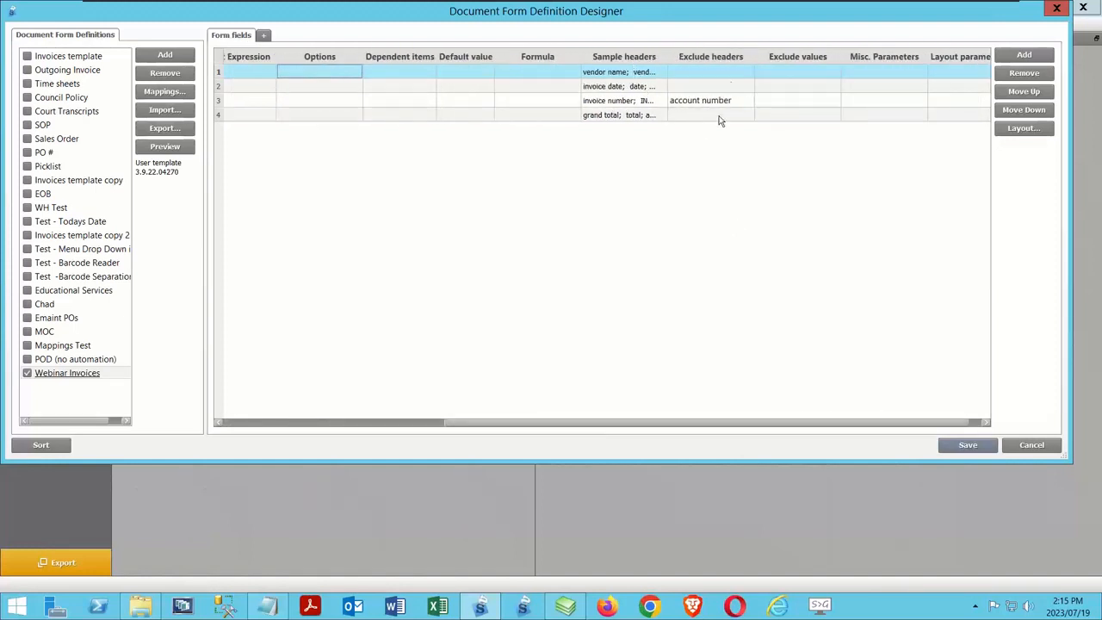
Try adding "customer" to the sample headers of the Vendor field
double_click(627, 75)
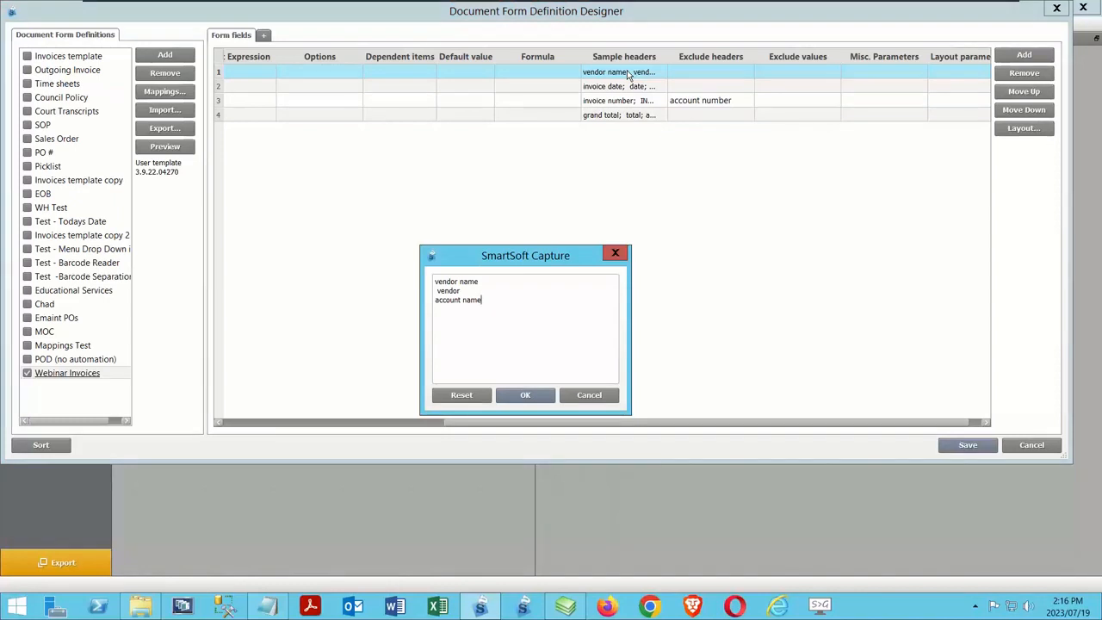
type("customer")
key("BackSpace")
key("BackSpace")
key("BackSpace")
key("BackSpace")
key("BackSpace")
key("BackSpace")
key("BackSpace")
key("BackSpace")
key("BackSpace")
key("BackSpace")
key("BackSpace")
left_click(601, 404)
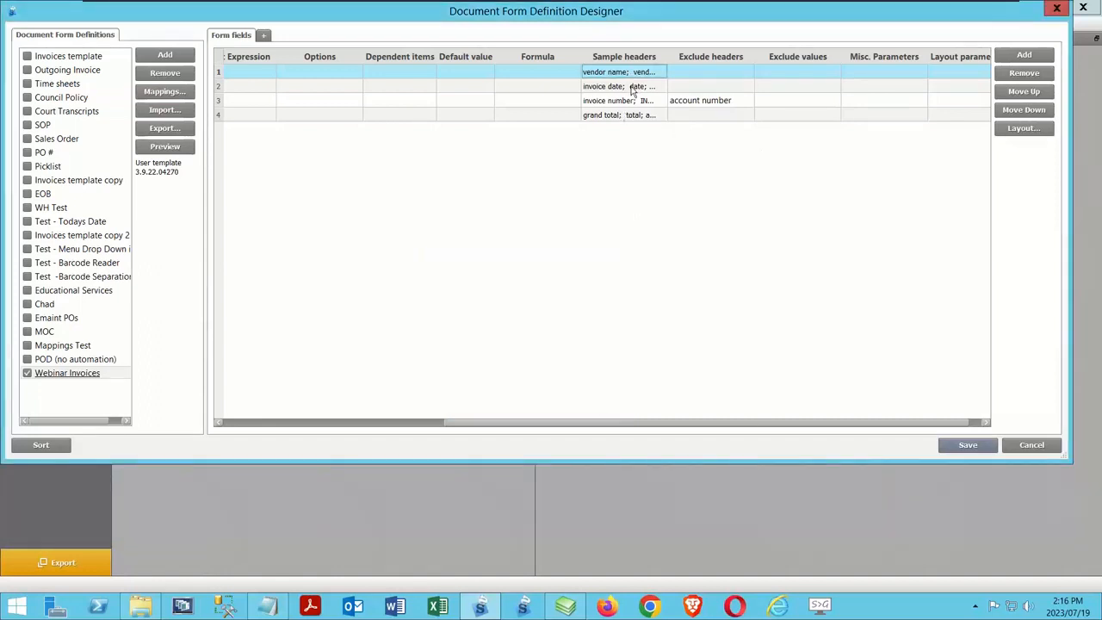
Review the sample headers defined for the Invoice Date and Invoice Number fields
double_click(633, 87)
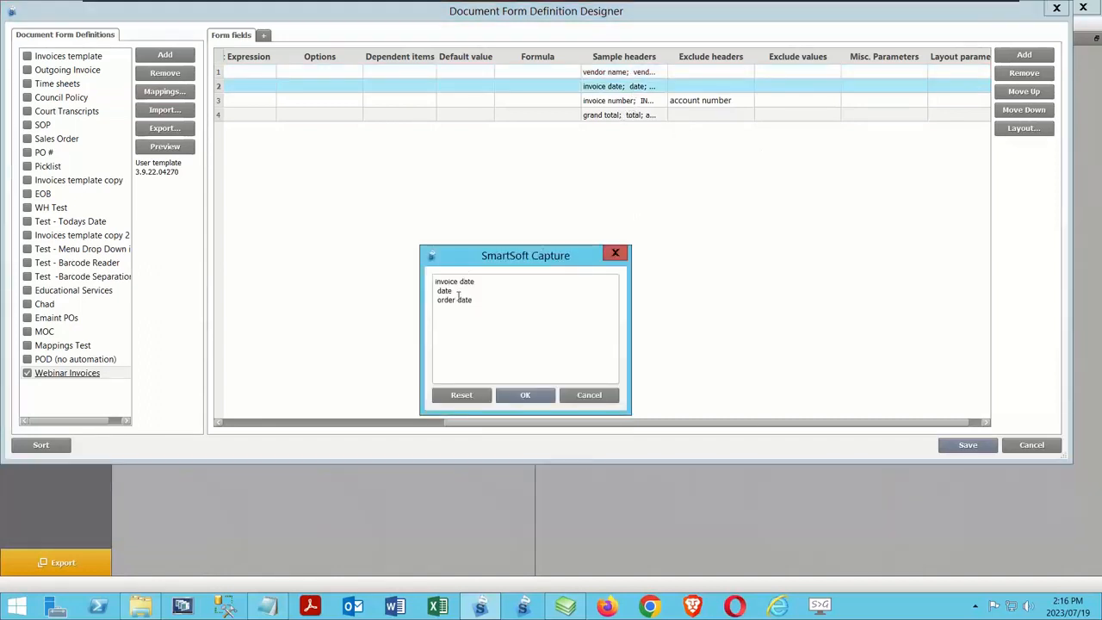
left_click(601, 395)
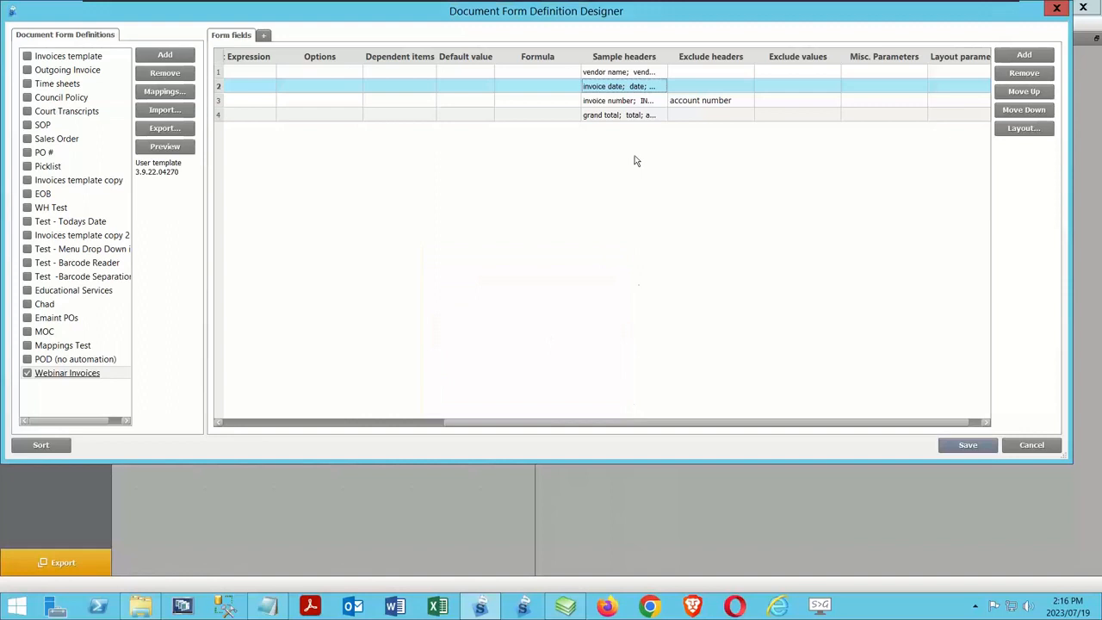
double_click(635, 101)
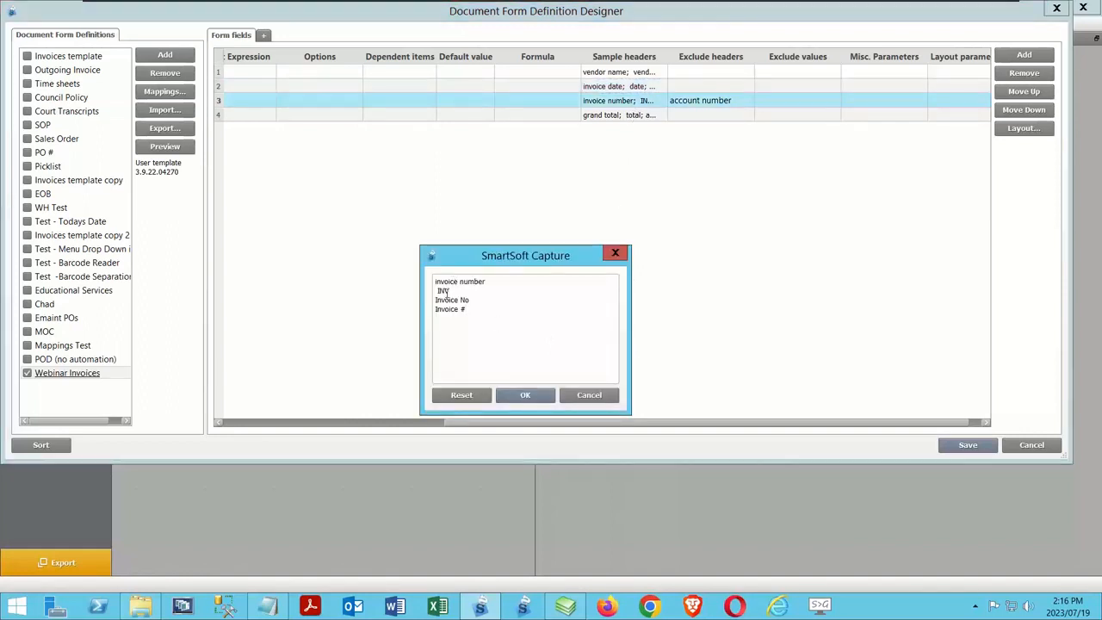
left_click(469, 309)
left_click(591, 395)
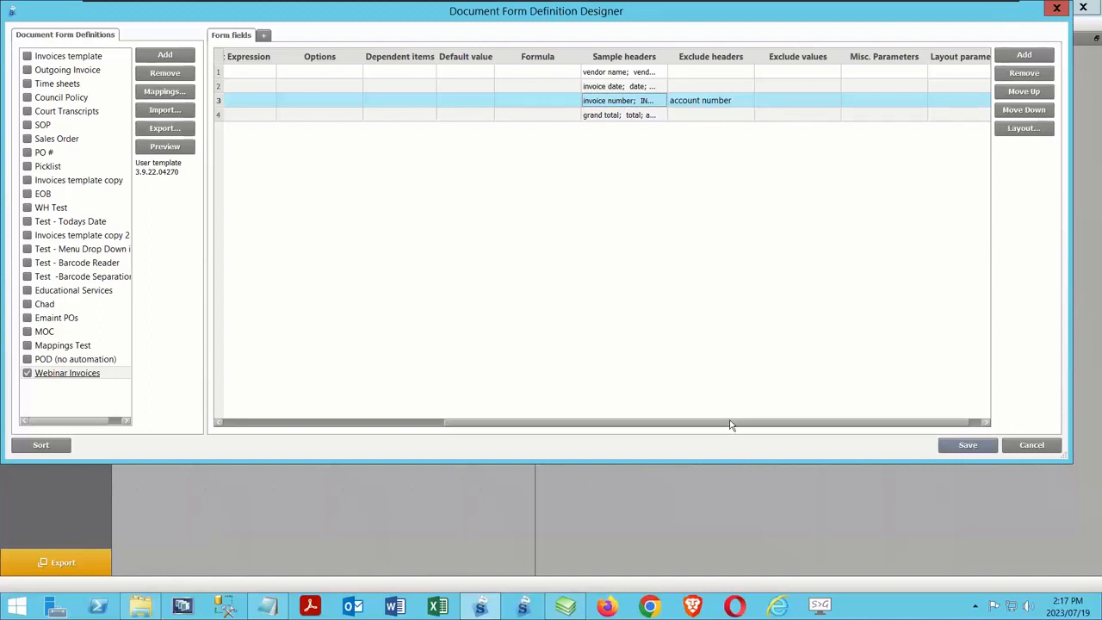
Add a fifth form field to Webinar Invoices and title it "PO Number"
left_click_drag(730, 424, 406, 426)
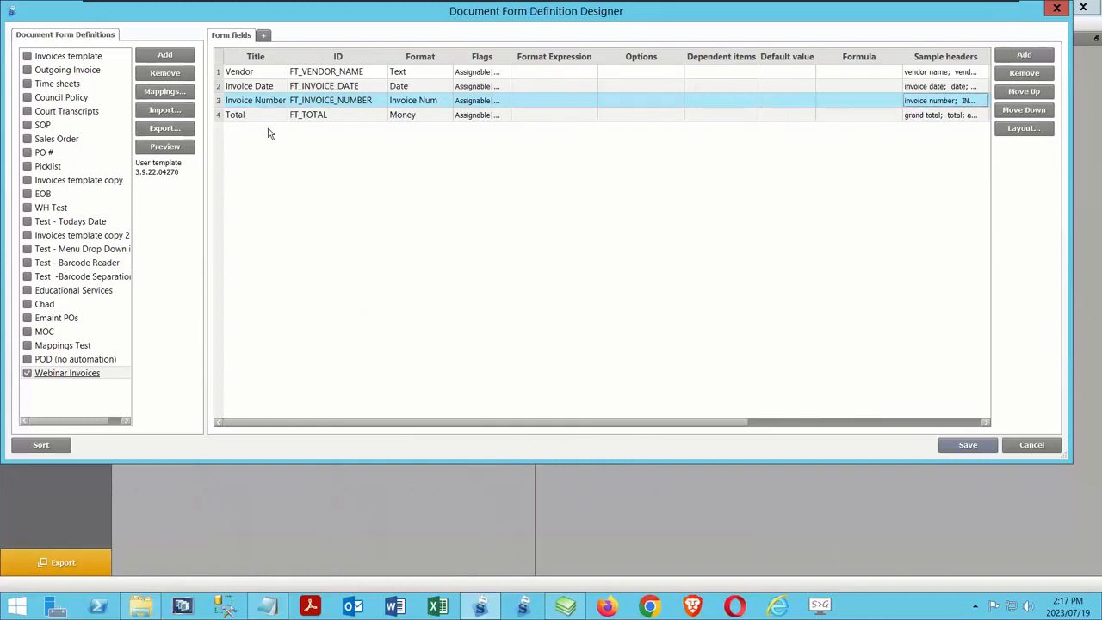
left_click(1024, 54)
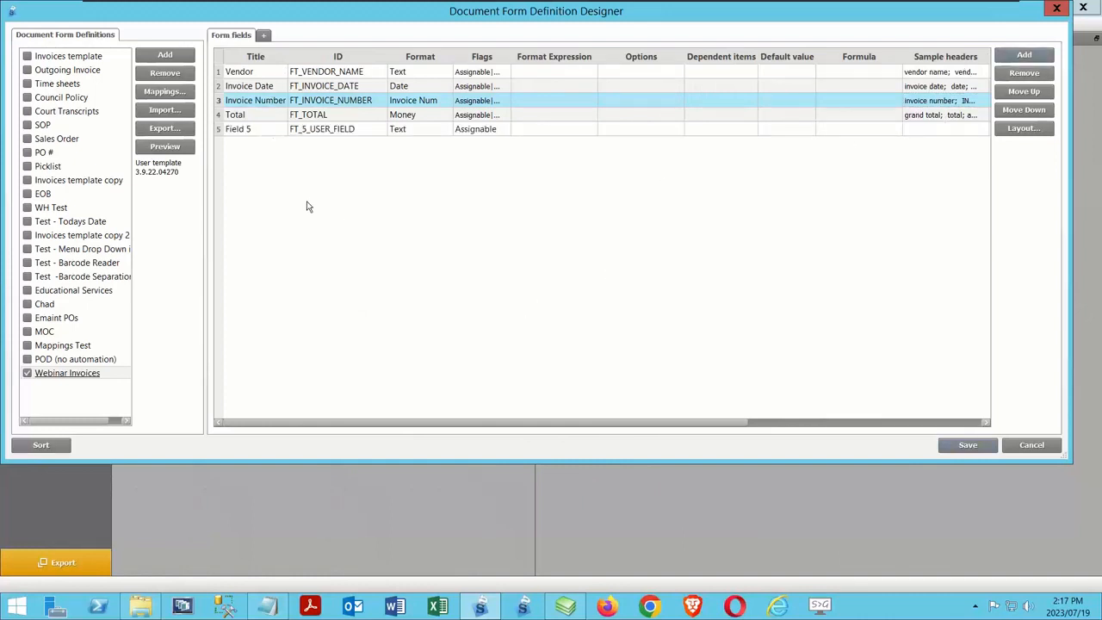
double_click(262, 129)
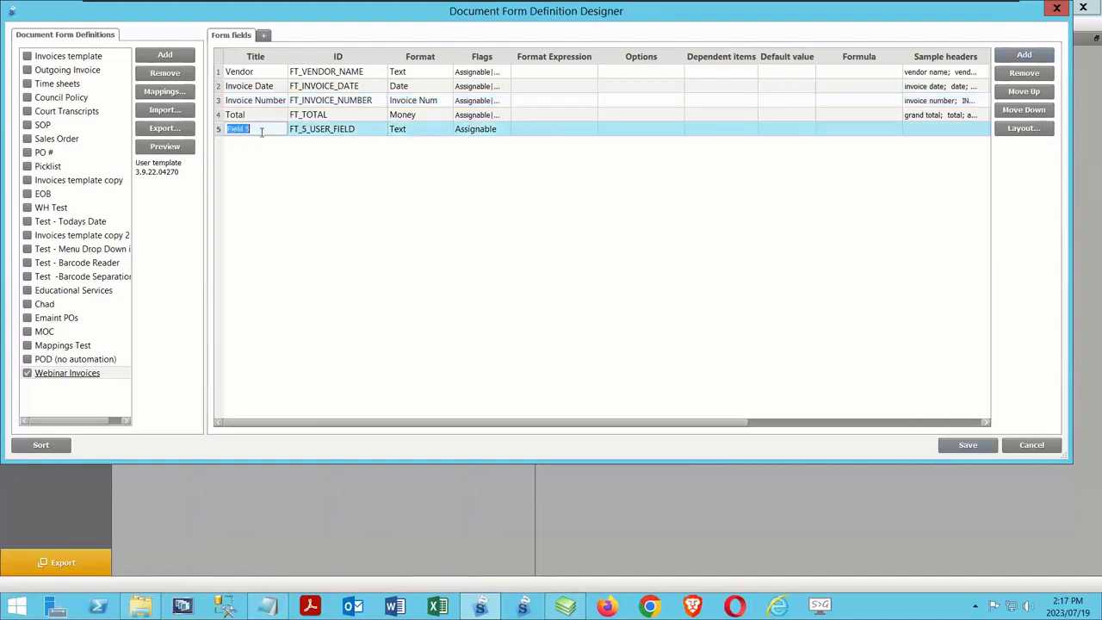
type("PO Number")
key("Tab")
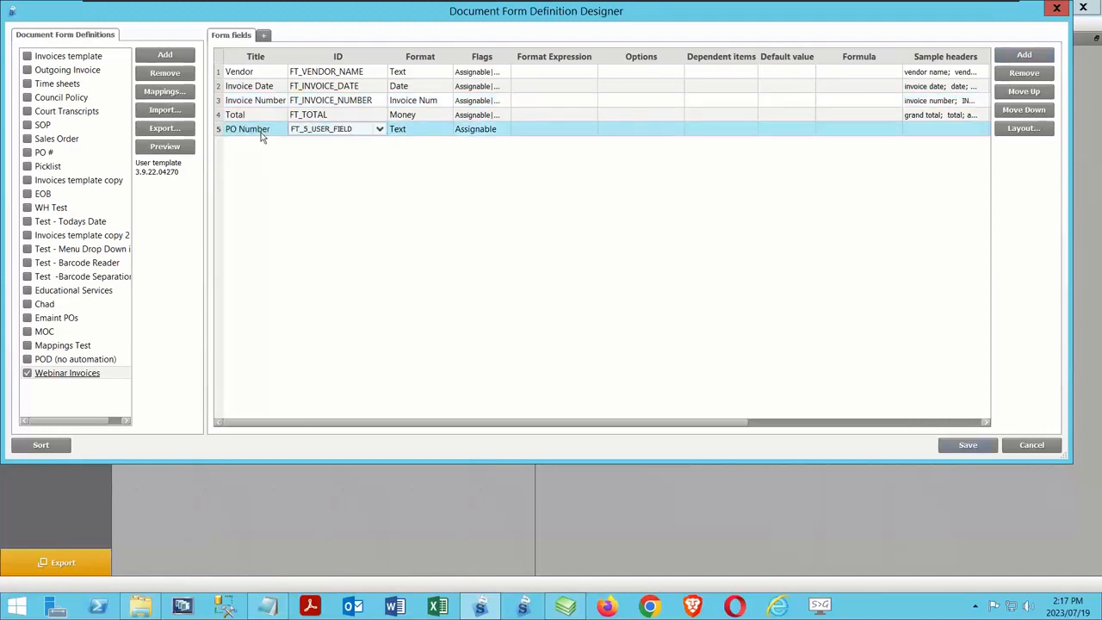
Set the PO Number field's ID to FT_PO_NUMB and check its available flags
key("BackSpace")
key("BackSpace")
key("BackSpace")
key("BackSpace")
key("BackSpace")
key("BackSpace")
key("BackSpace")
key("BackSpace")
key("BackSpace")
key("BackSpace")
key("BackSpace")
key("BackSpace")
type("PO_Numb")
key("BackSpace")
key("BackSpace")
key("BackSpace")
key("BackSpace")
type("NUMB")
left_click(477, 130)
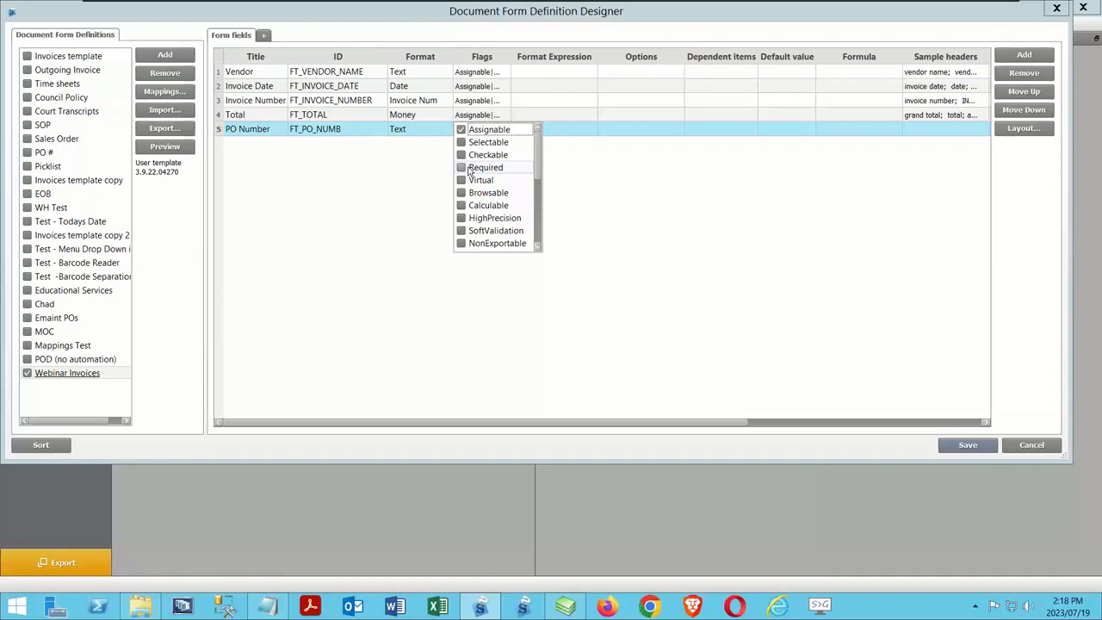
left_click(773, 227)
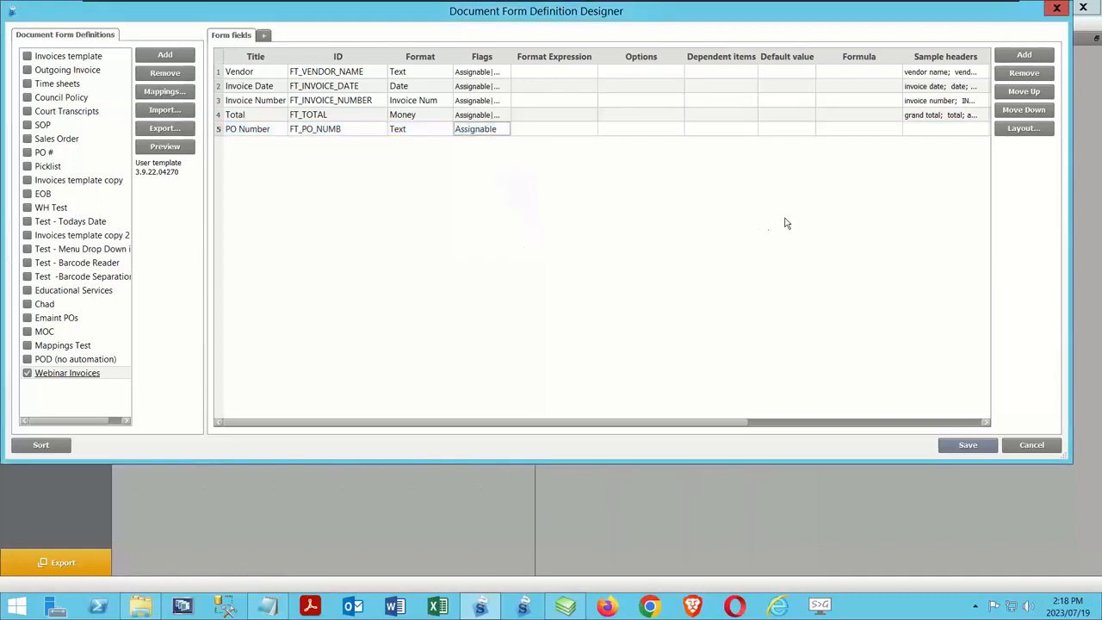
Give the PO Number field the sample headers "PO #", "PO Number", "Purchase Order" and "Purchase Order Number", and save the form definitions
double_click(955, 133)
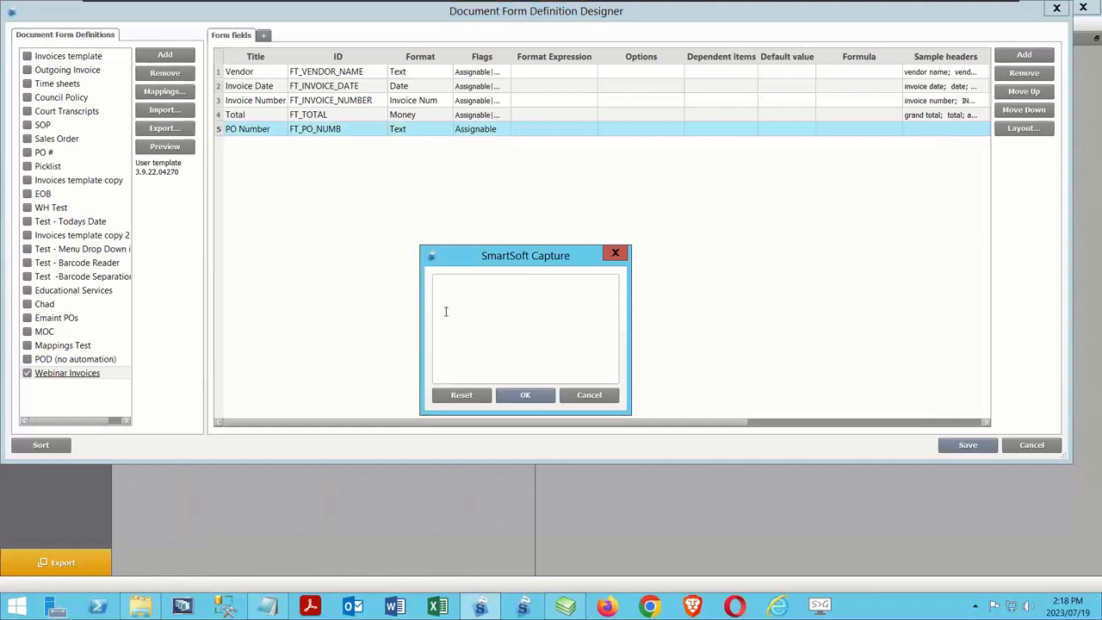
type("PO #")
key("Return")
type("PO Number")
key("Return")
type("Purchase Order")
key("Return")
type("Puchase Order Numberr")
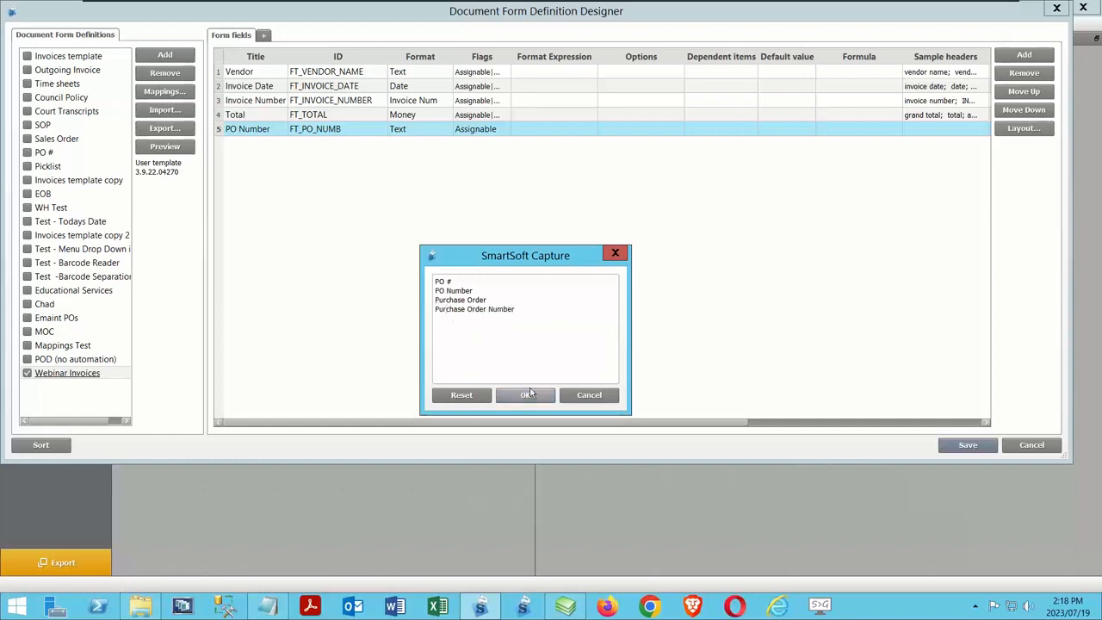
left_click(521, 392)
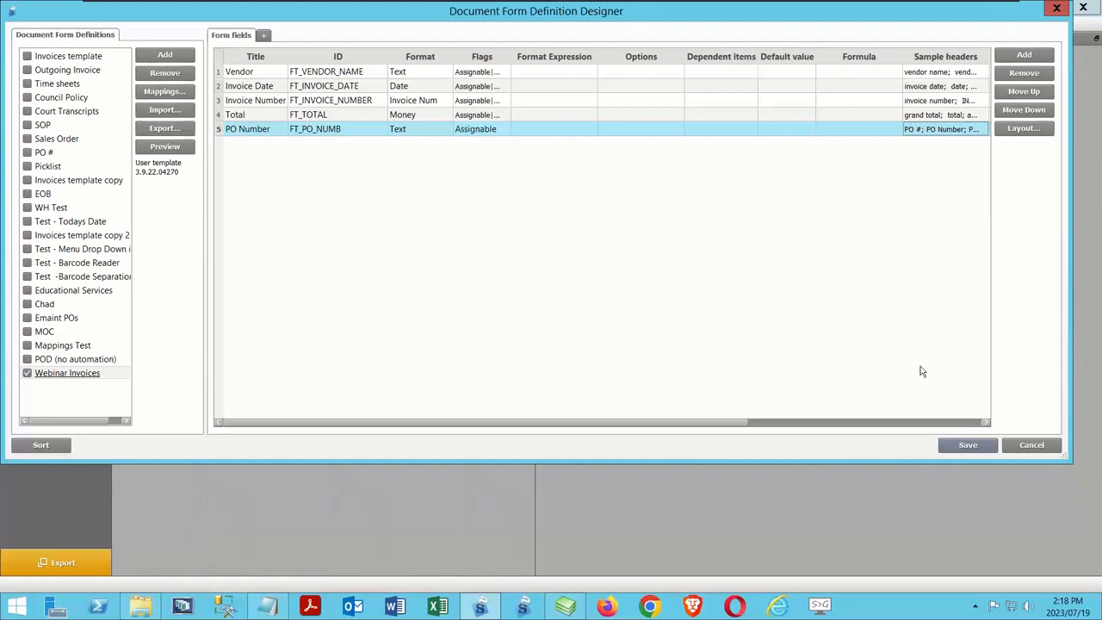
left_click(960, 447)
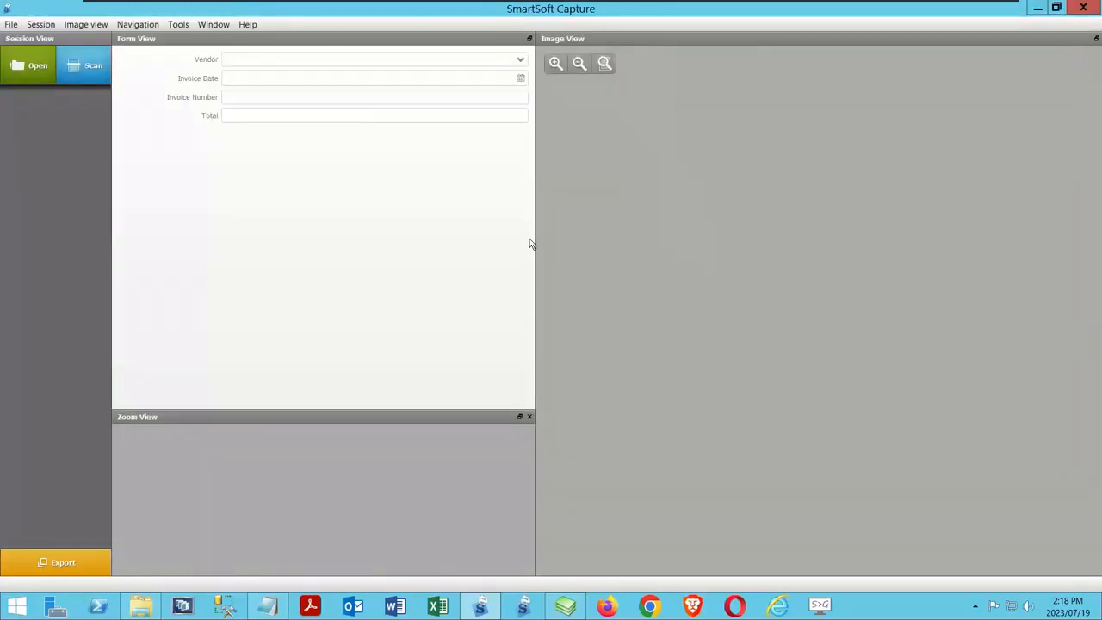
Check which form definition is currently active
left_click(11, 24)
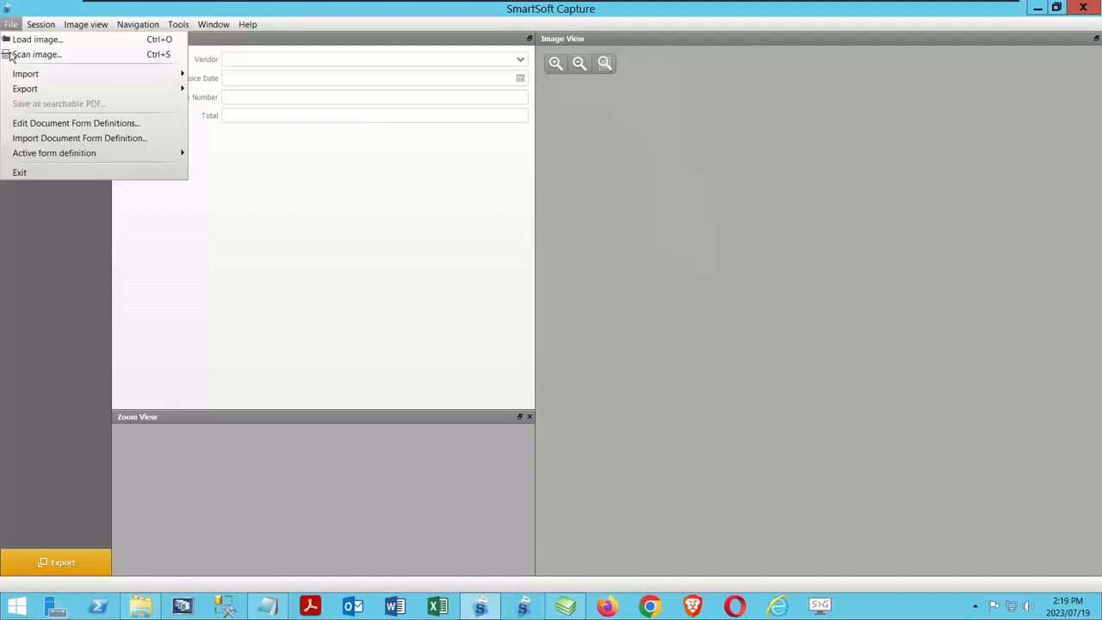
mouse_move(75, 159)
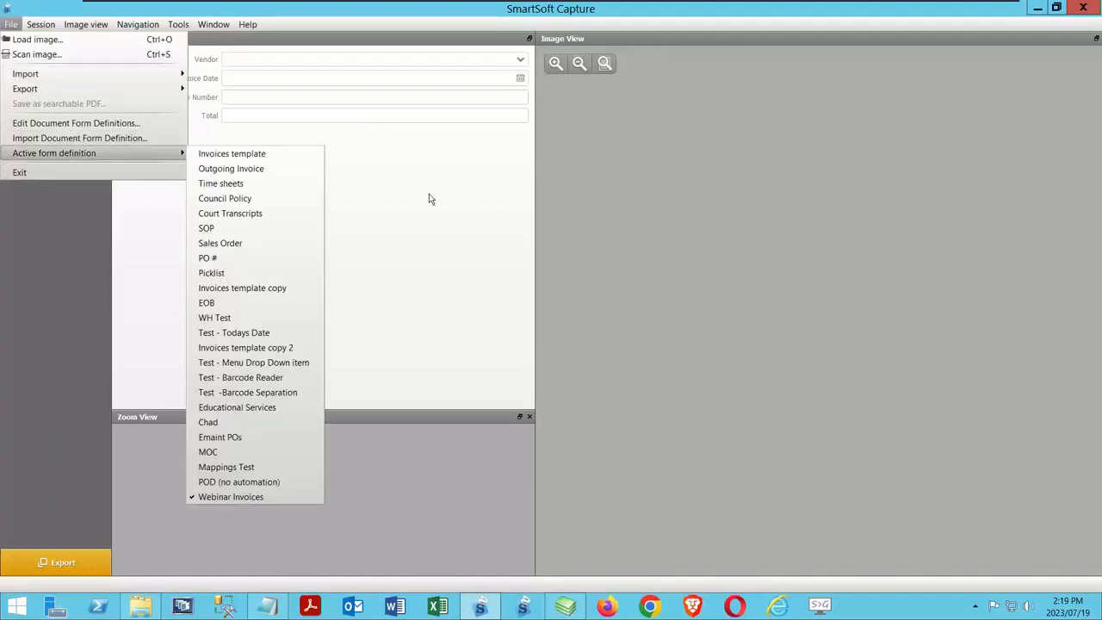
left_click(698, 283)
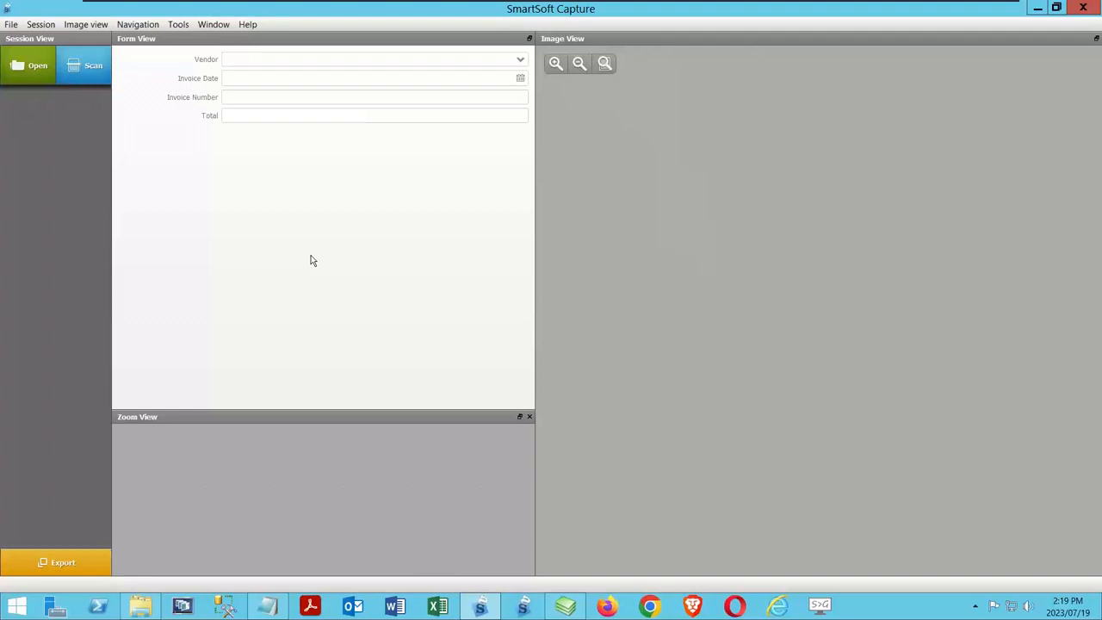
Open the application settings and display the general options
left_click(178, 24)
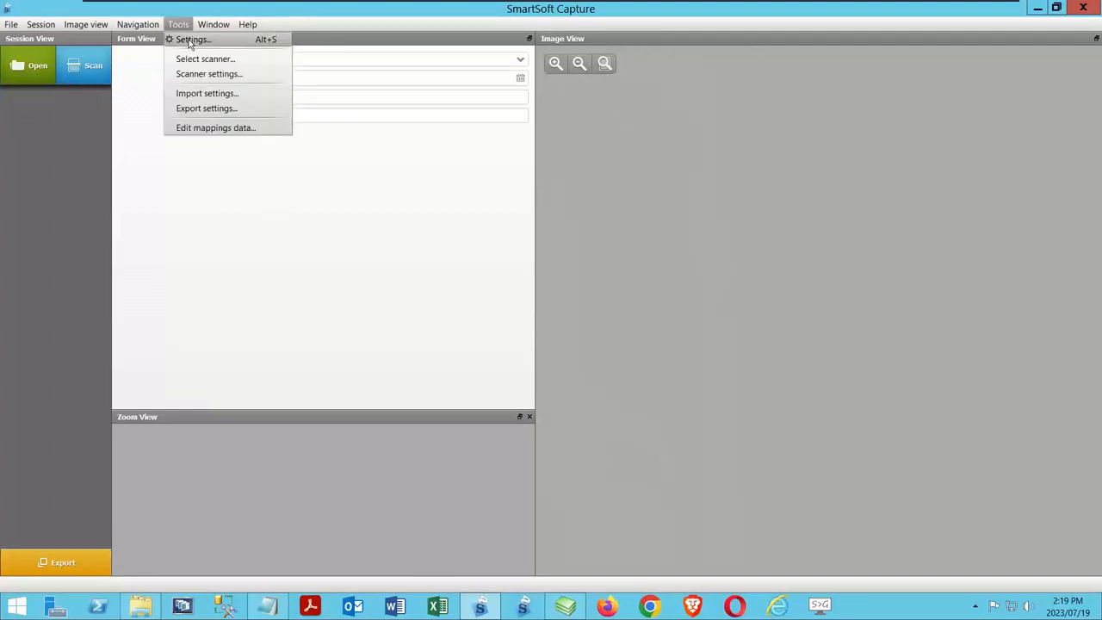
left_click(190, 41)
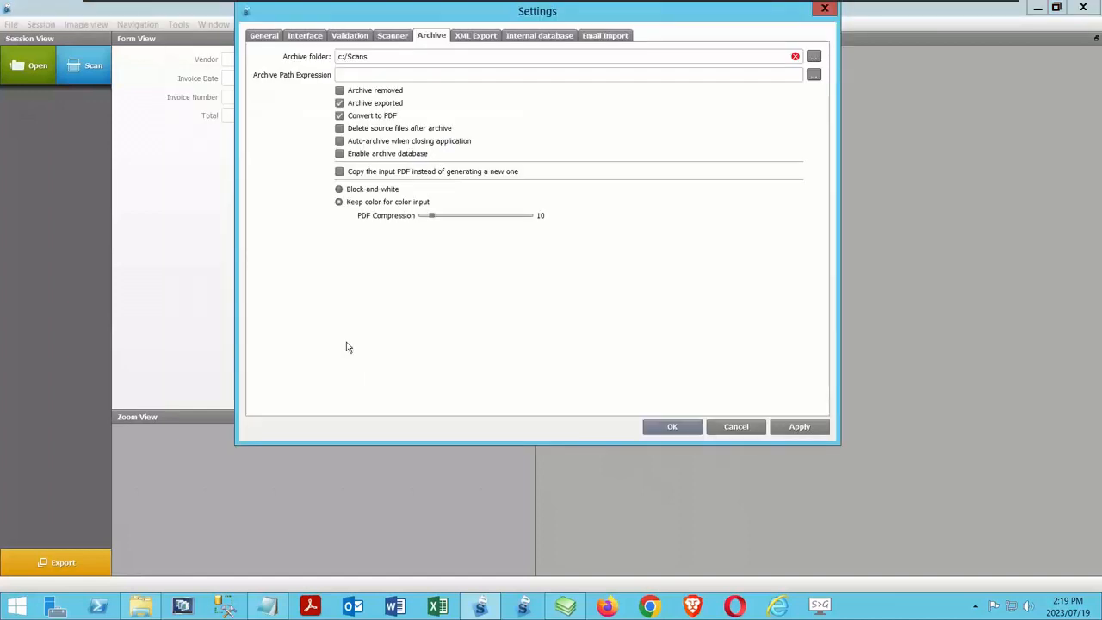
left_click(265, 38)
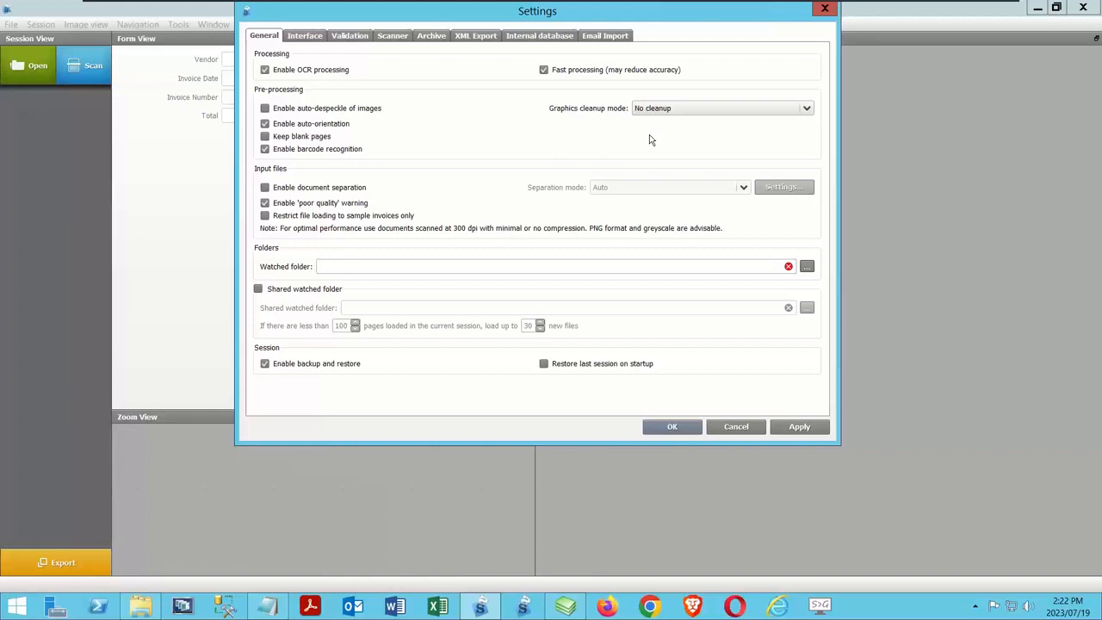
Enable document separation with the "Use barcode separators" mode and view its barcode settings
left_click(339, 188)
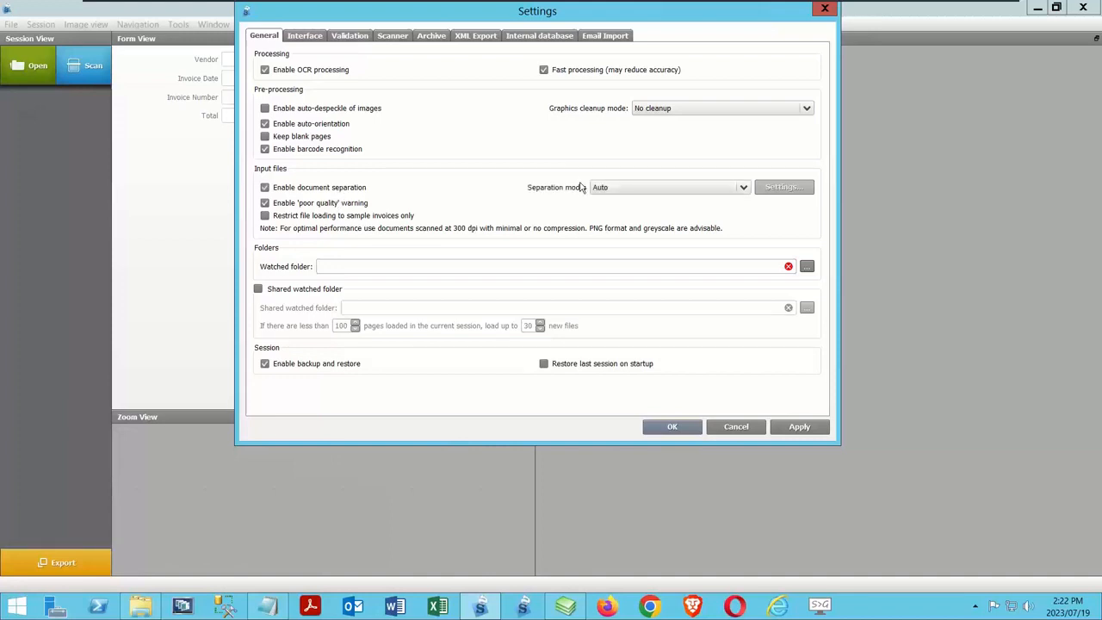
left_click(744, 188)
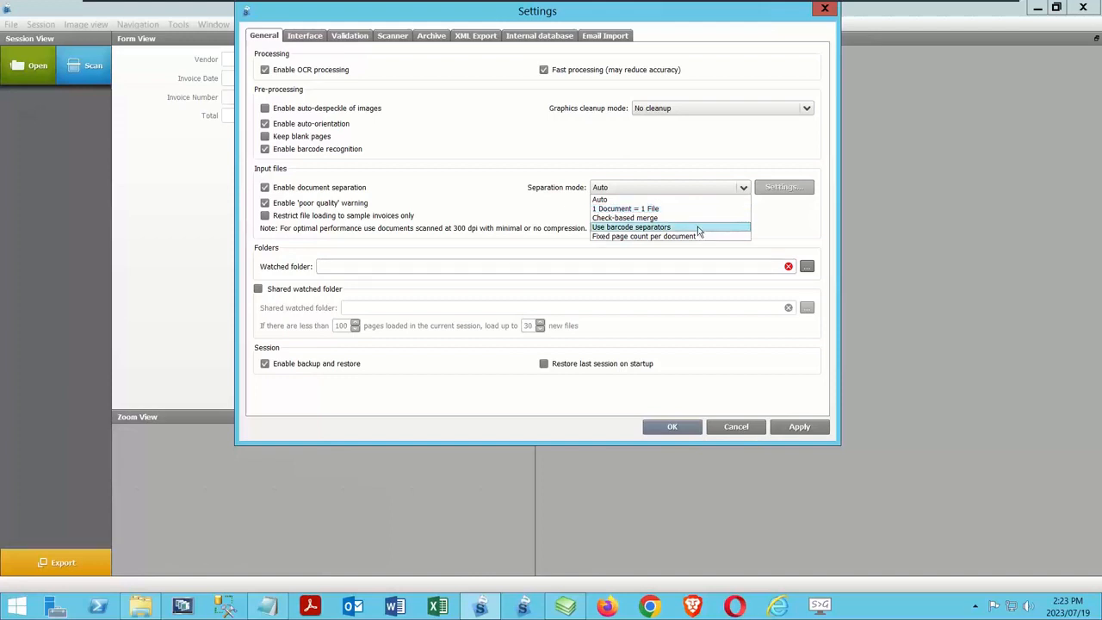
left_click(698, 229)
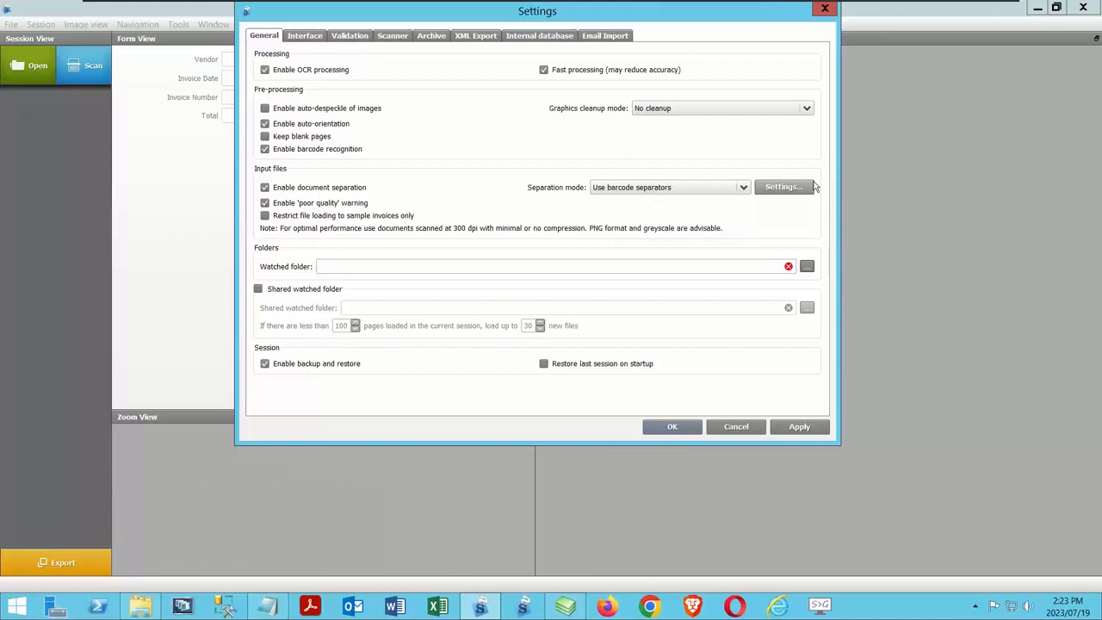
left_click(779, 186)
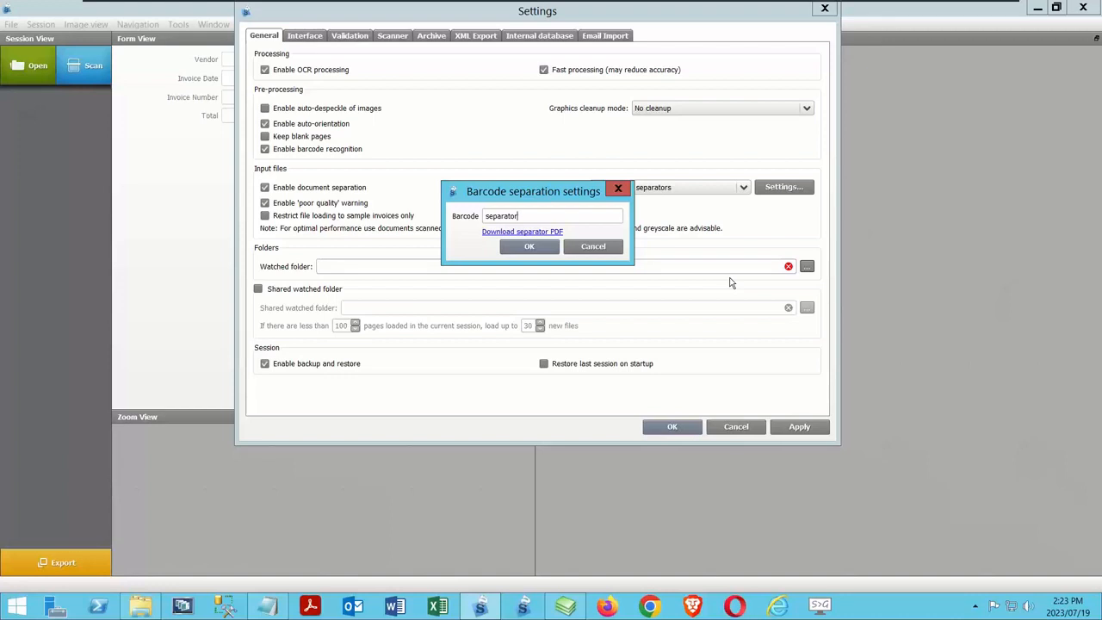
left_click(617, 248)
Look through the available separation modes and disable document separation
left_click(744, 188)
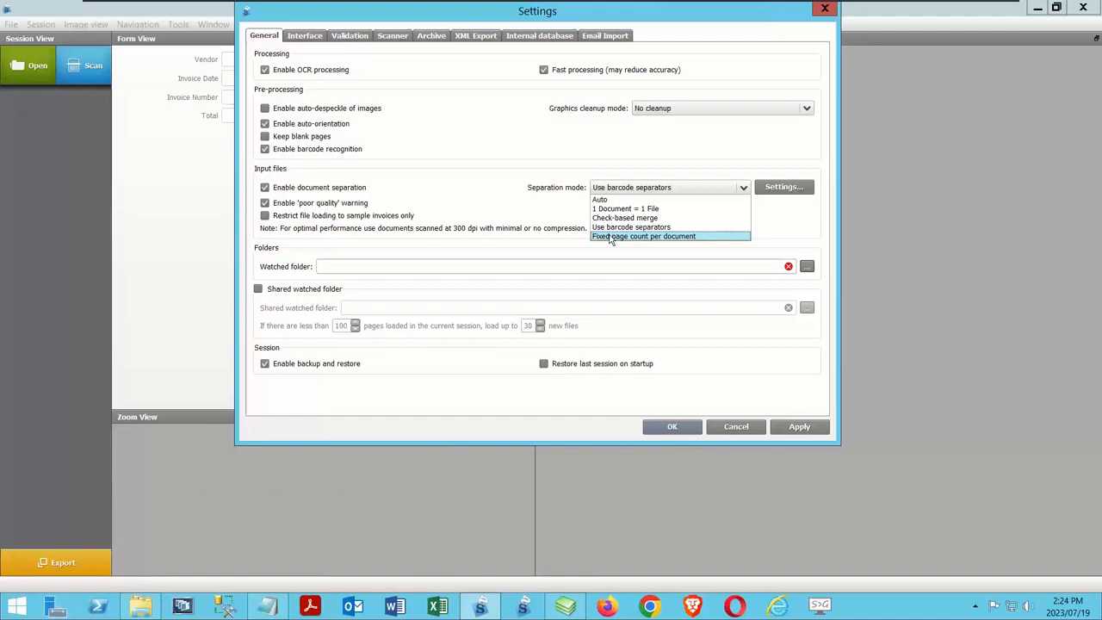
left_click(451, 197)
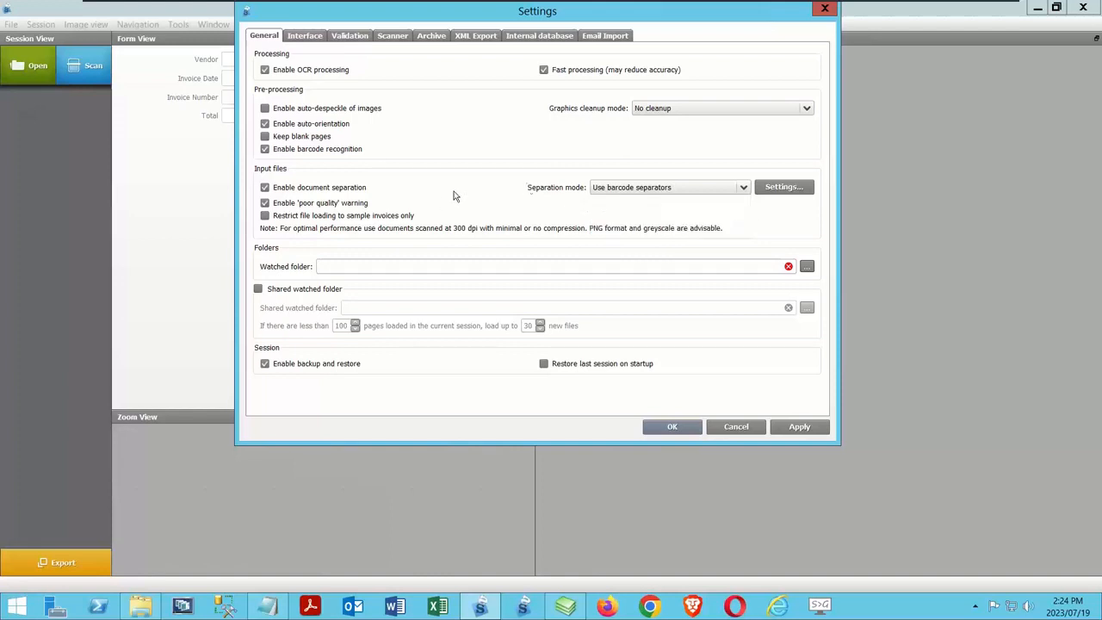
left_click(266, 189)
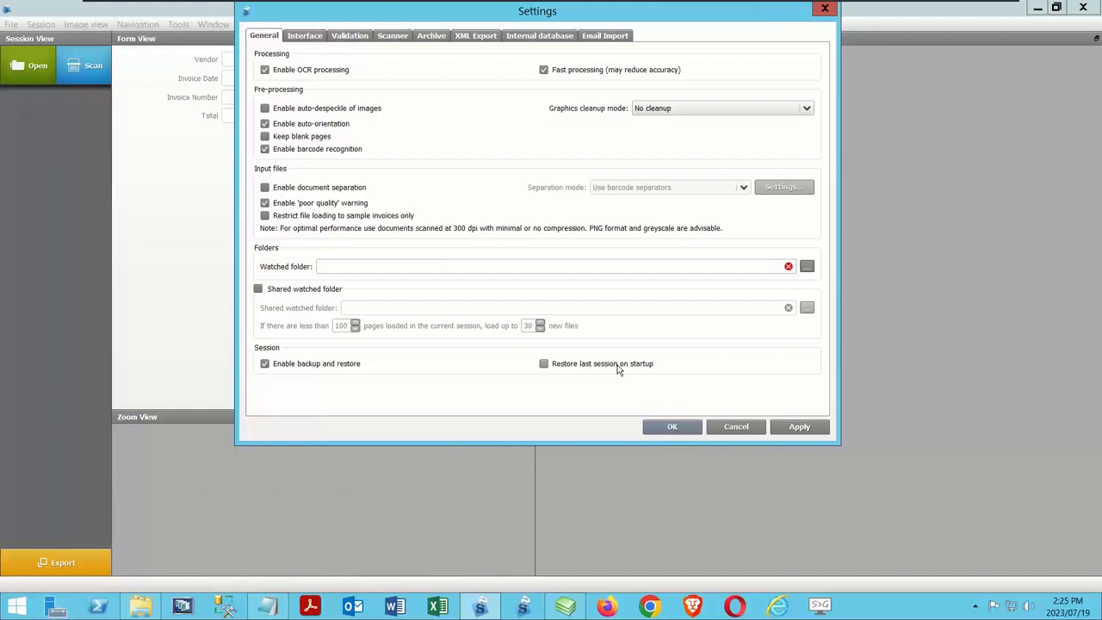
Review the interface, validation and scanner settings
left_click(305, 36)
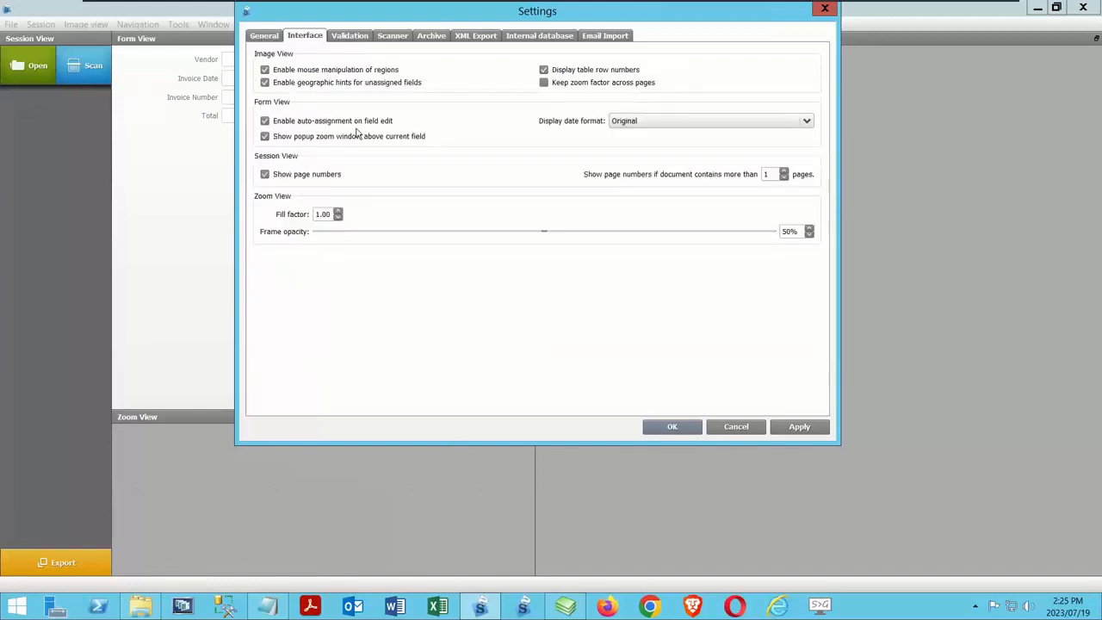
left_click(349, 36)
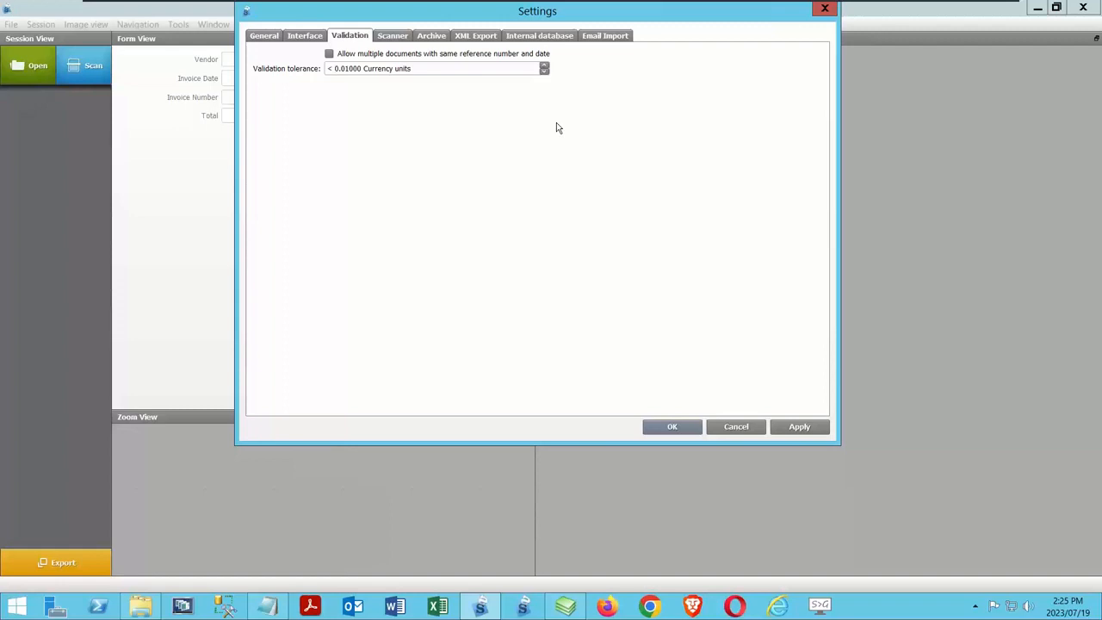
left_click(392, 35)
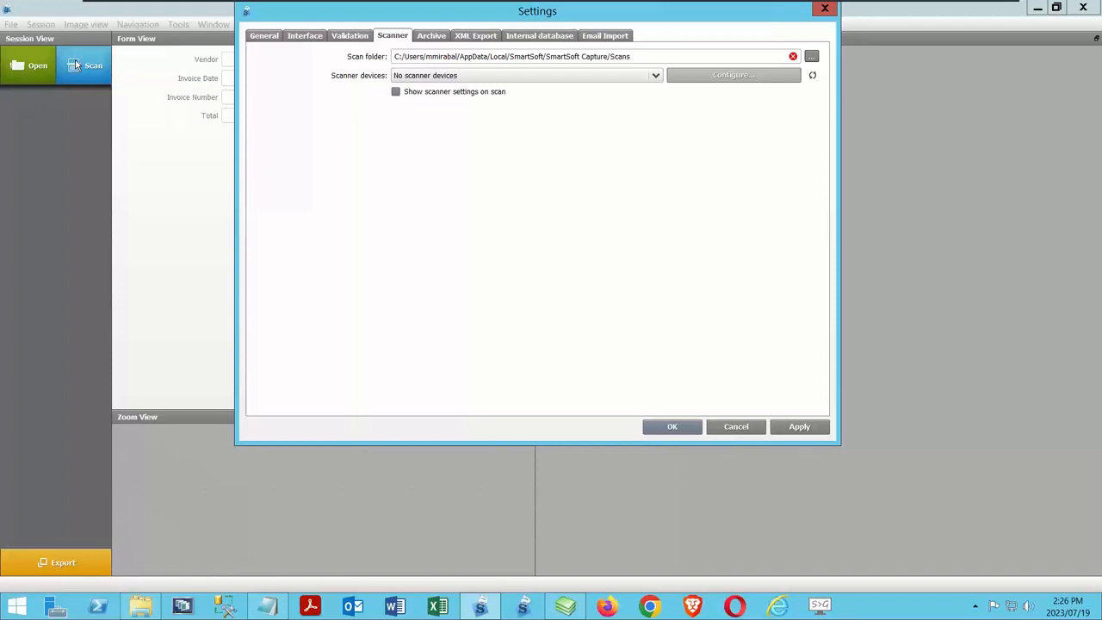
Try black-and-white output in the archive settings, and switch back to keeping color for color input
left_click(429, 38)
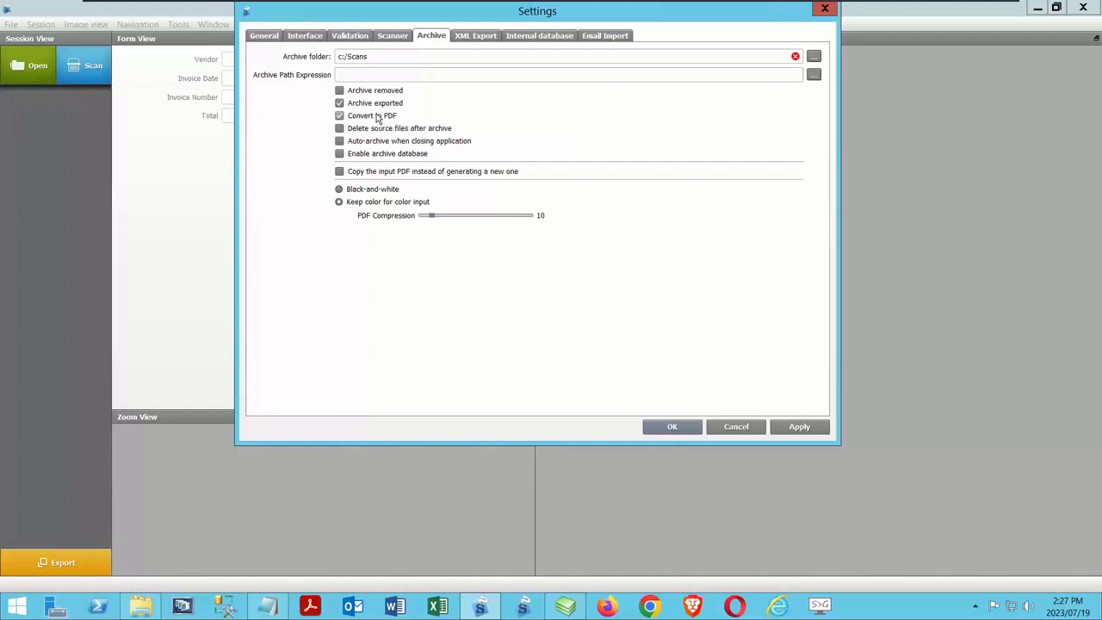
mouse_move(385, 132)
left_click(351, 192)
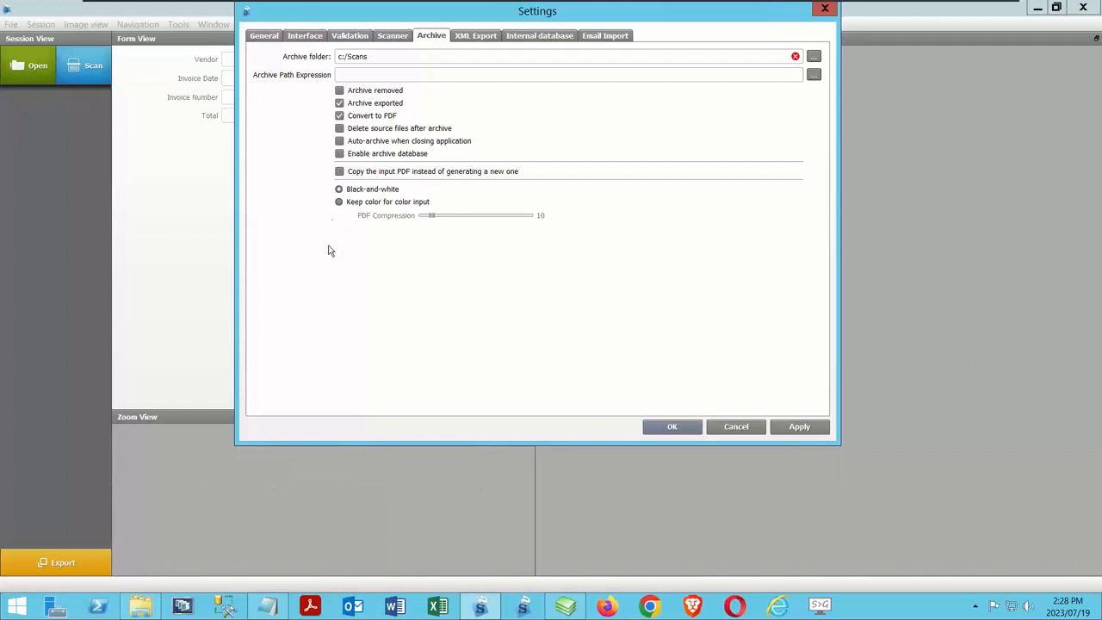
left_click(341, 204)
mouse_move(435, 221)
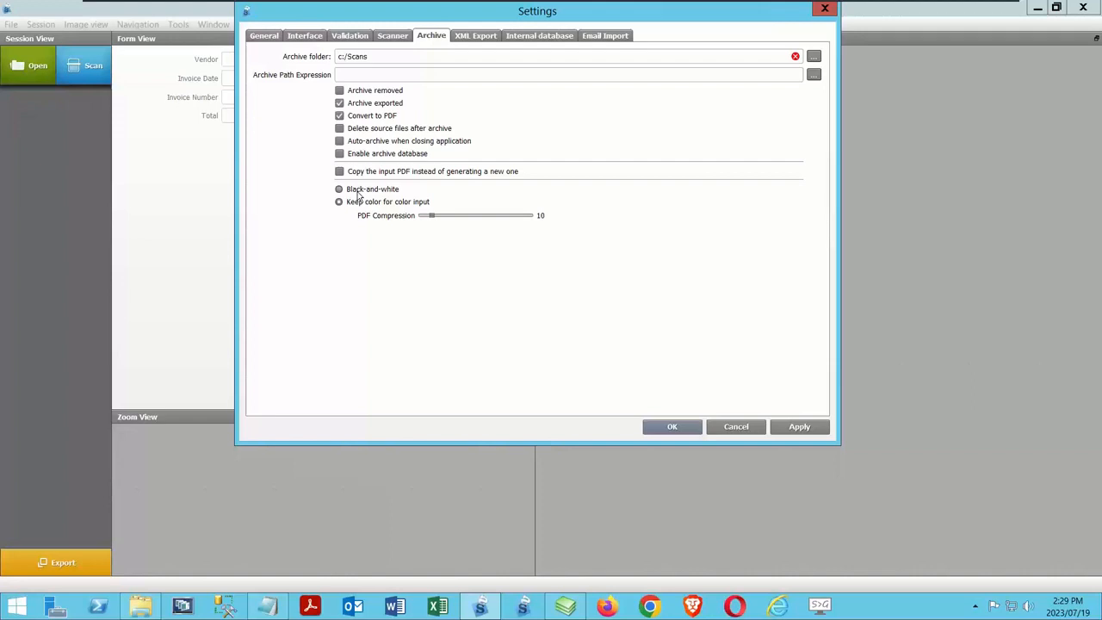
Compare the XML export settings with the archive settings, including their folders and path expressions
left_click(475, 35)
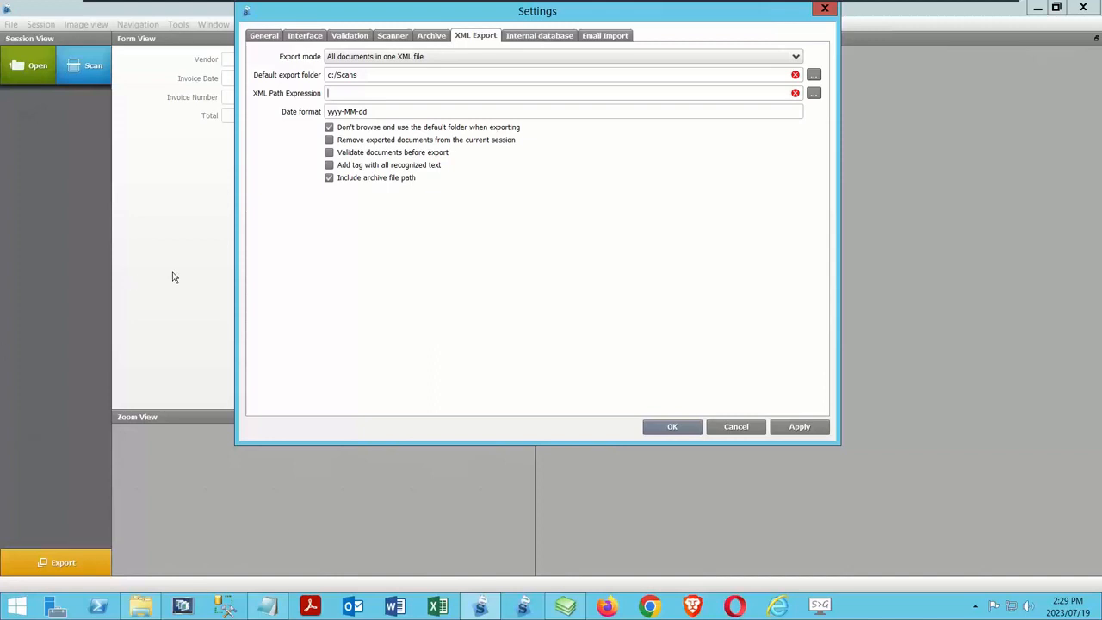
left_click(436, 38)
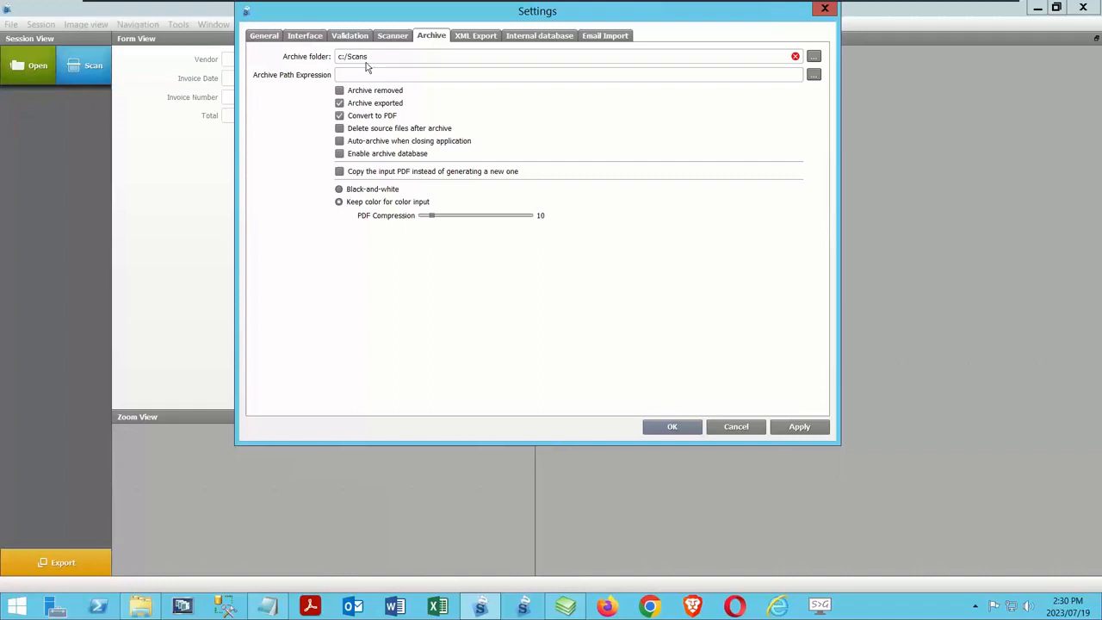
left_click(475, 37)
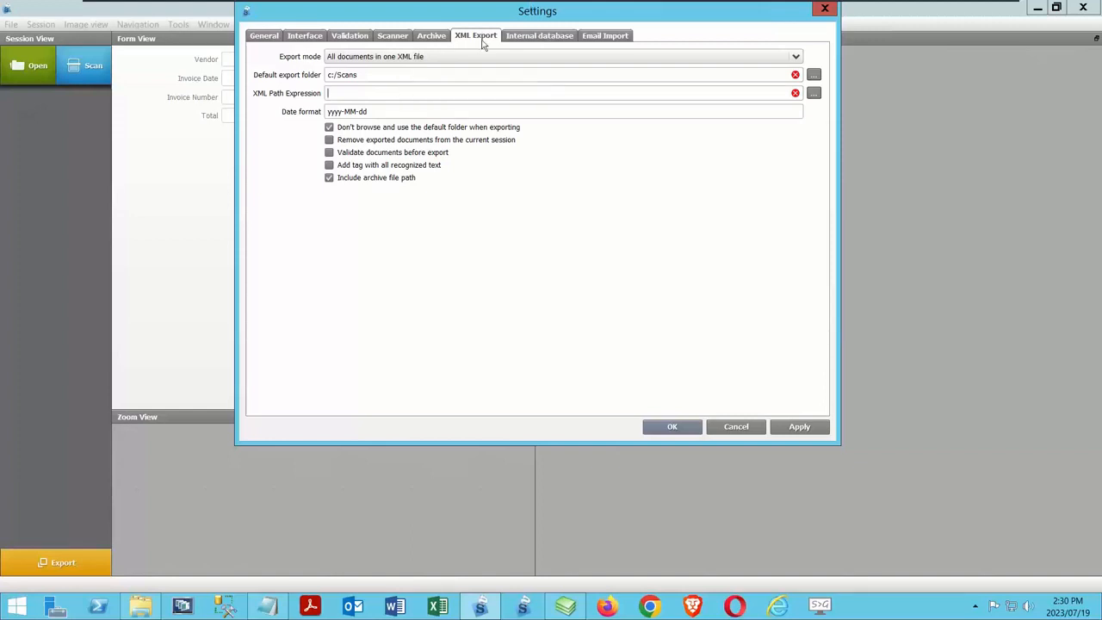
left_click(427, 38)
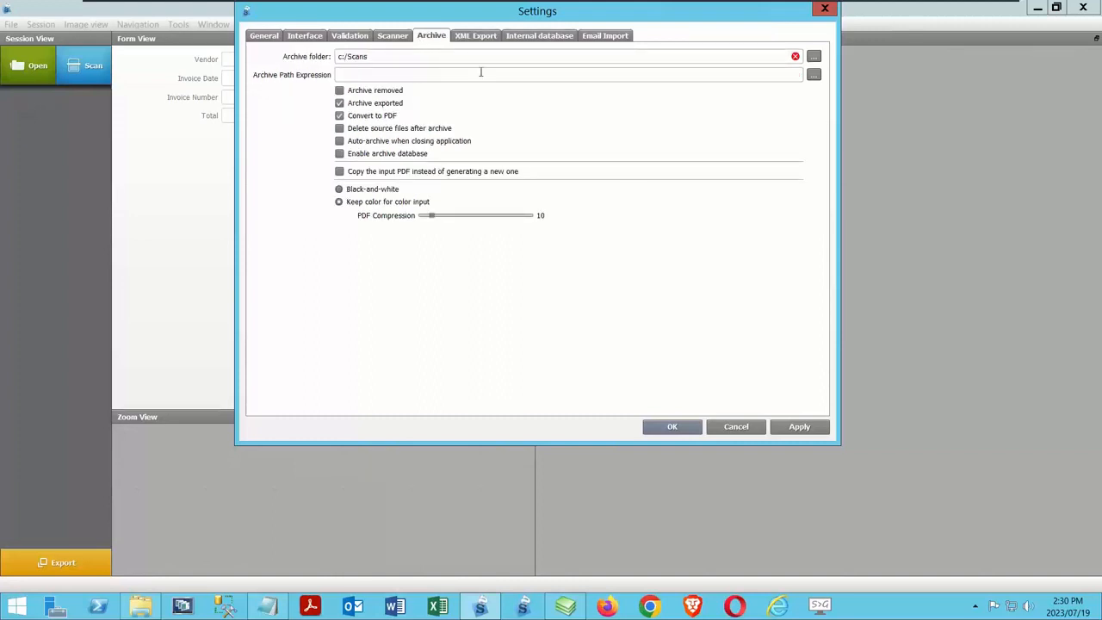
mouse_move(481, 73)
left_click(475, 35)
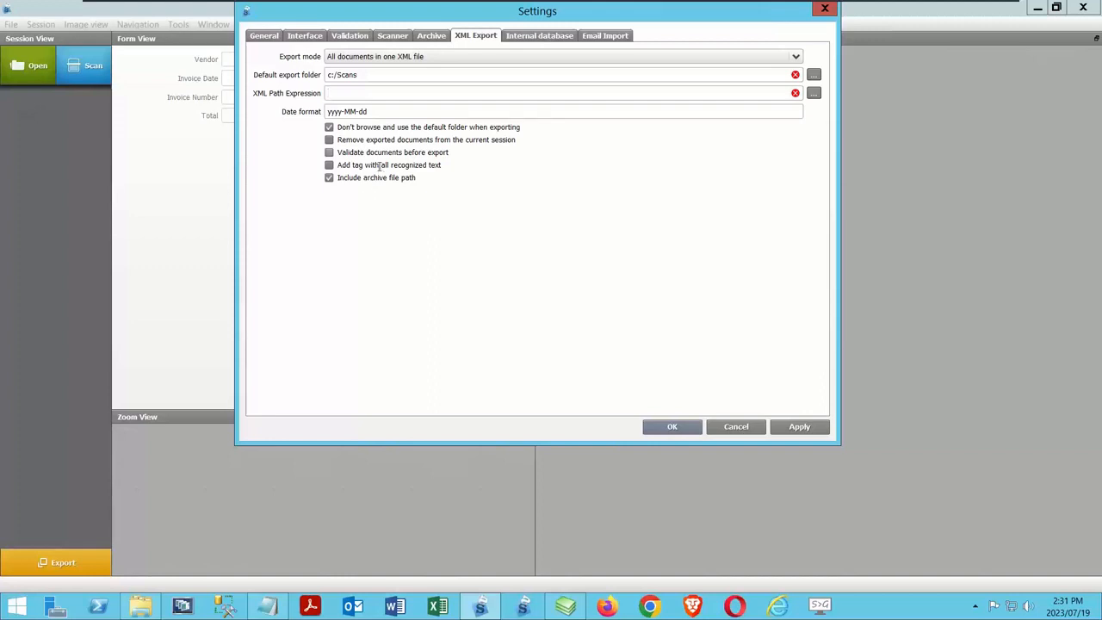
Examine the Items, Accounts and Company codes lists in the internal database settings
left_click(537, 37)
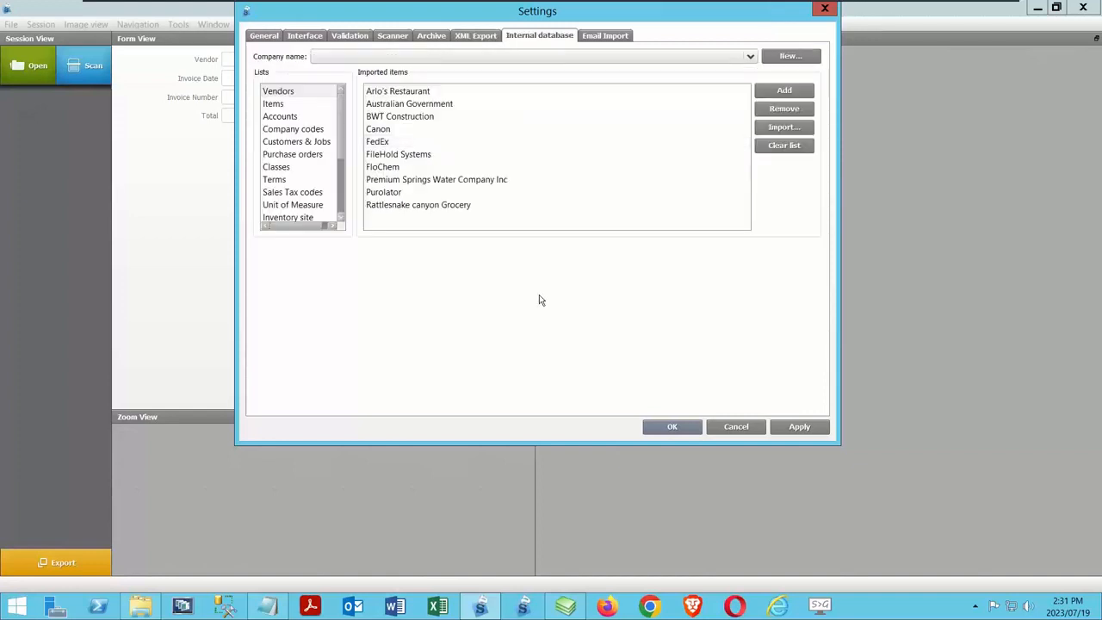
left_click(292, 105)
left_click(290, 118)
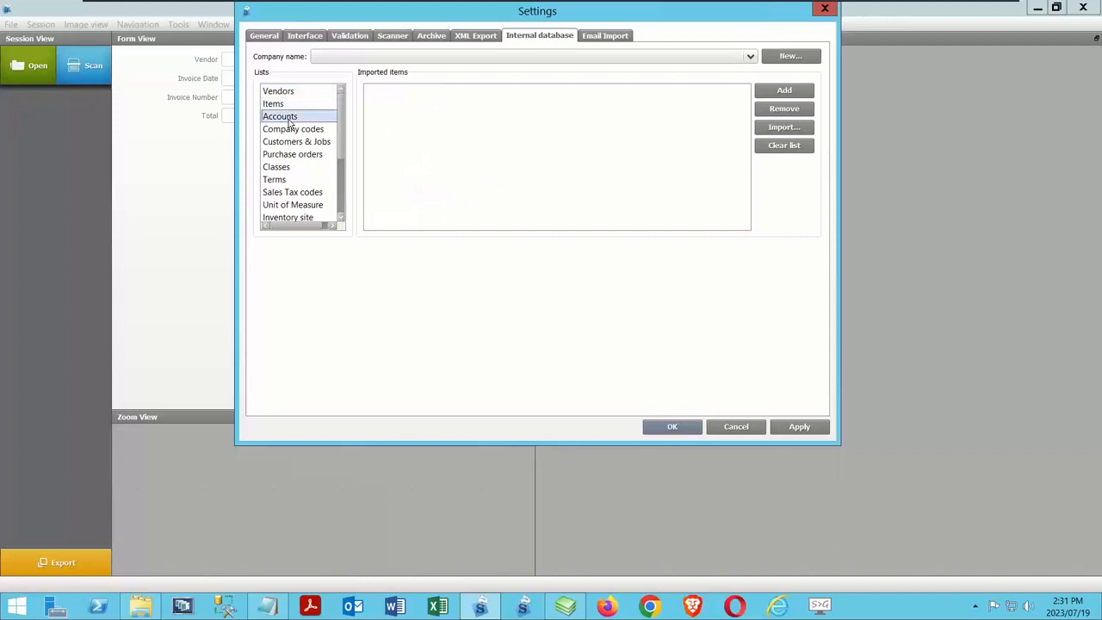
left_click(288, 130)
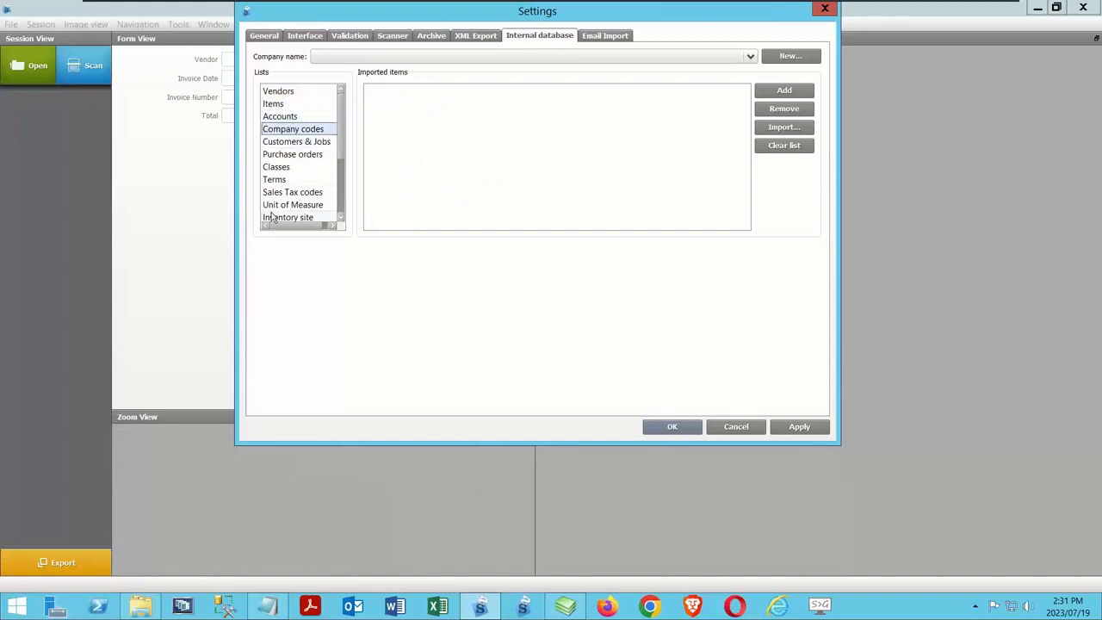
Clear all imported items from the Vendors list of the internal database
left_click(278, 91)
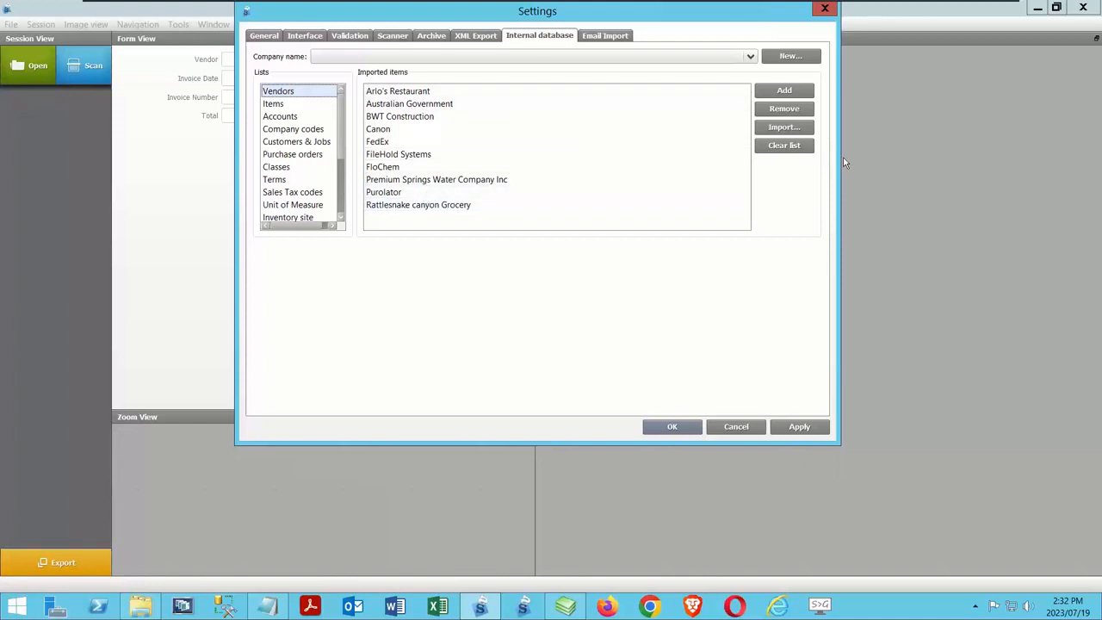
left_click(784, 146)
left_click(581, 245)
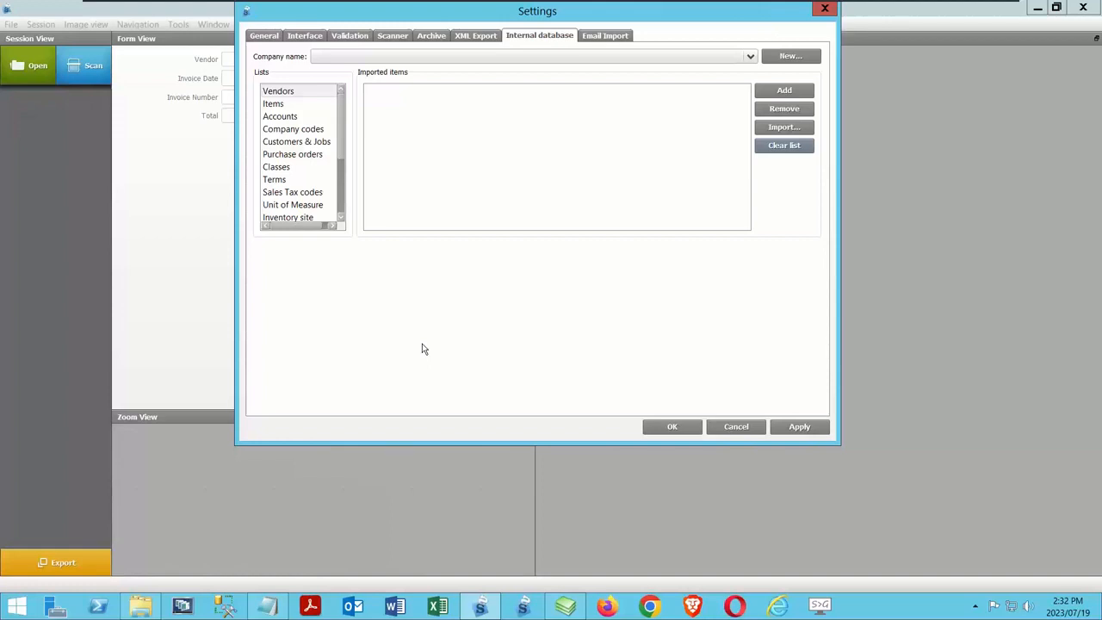
Review the email import settings and accept the application settings
left_click(601, 36)
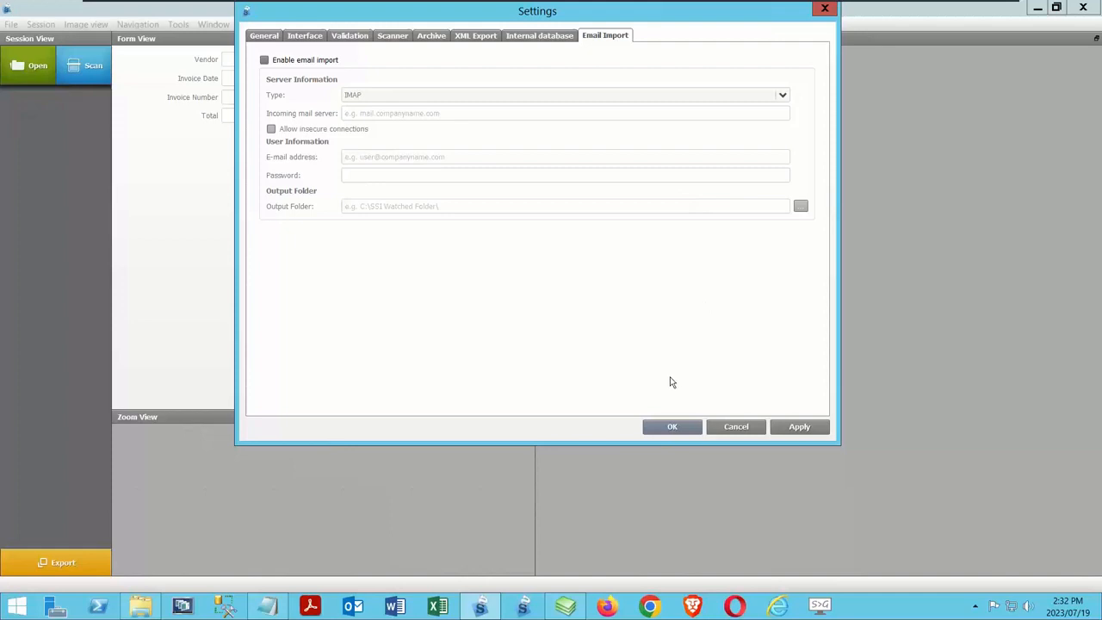
left_click(684, 427)
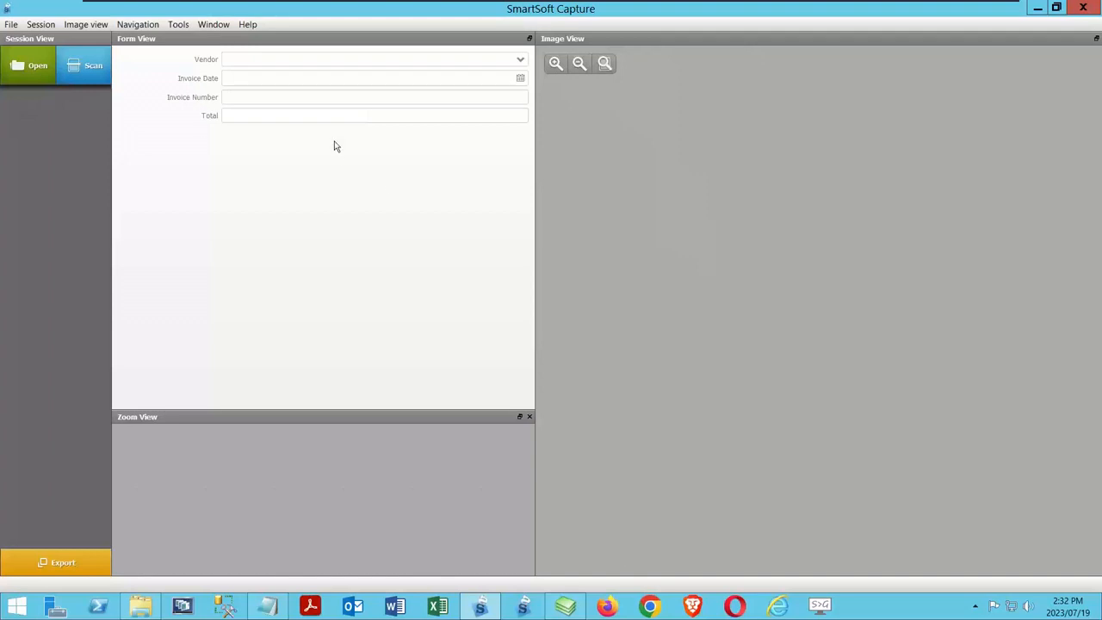
Choose Webinar Invoices as the active form definition and load Rattlesnake Invoice.pdf from the Invoices folder
left_click(10, 26)
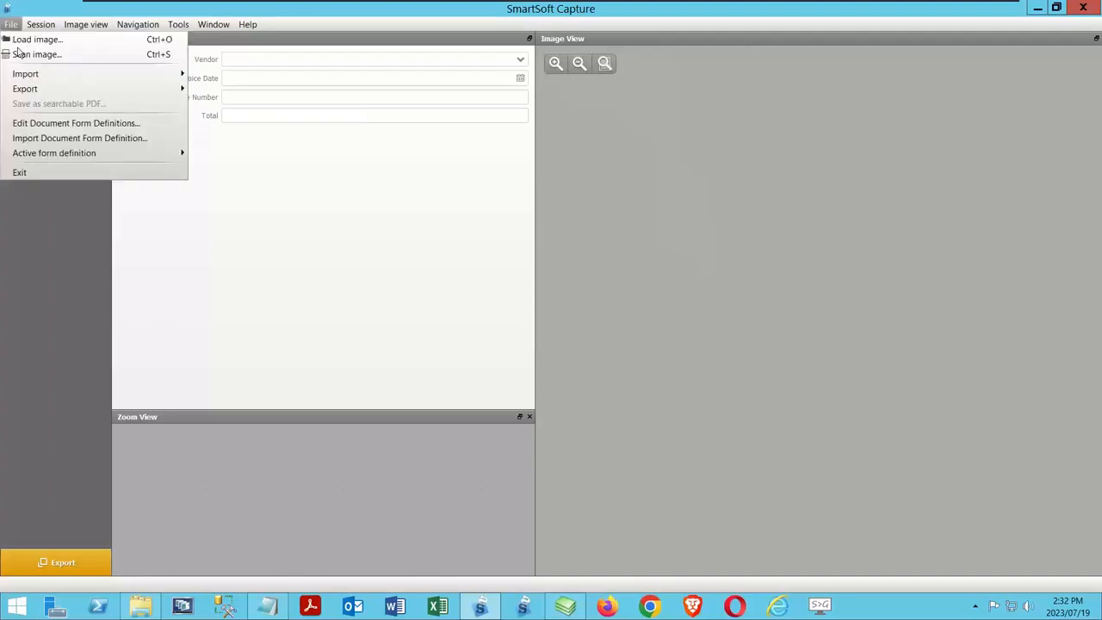
mouse_move(40, 156)
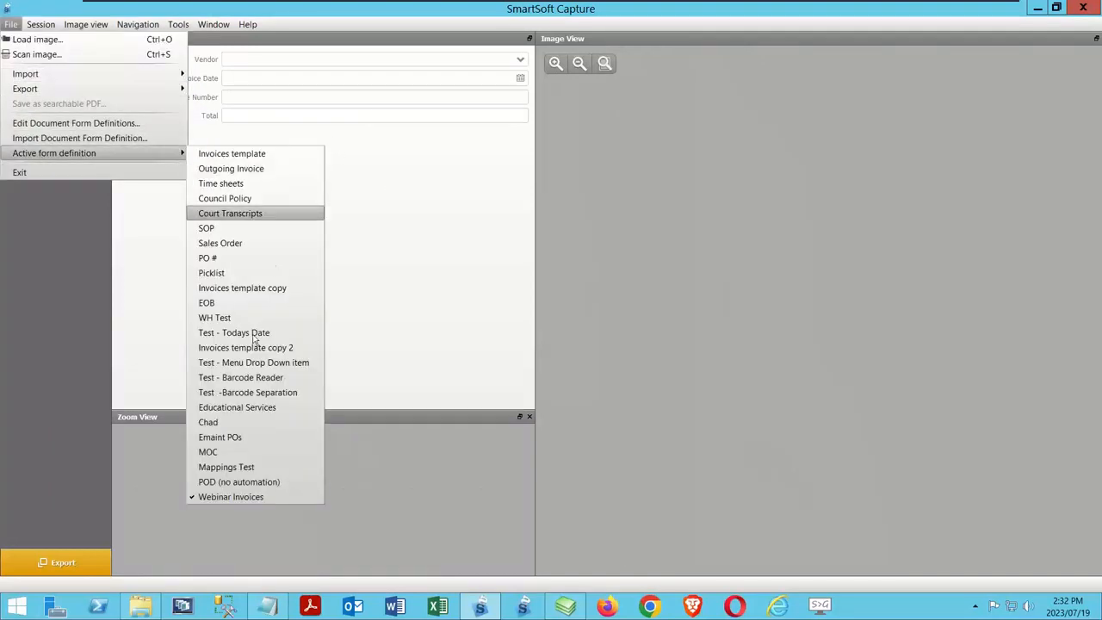
left_click(244, 497)
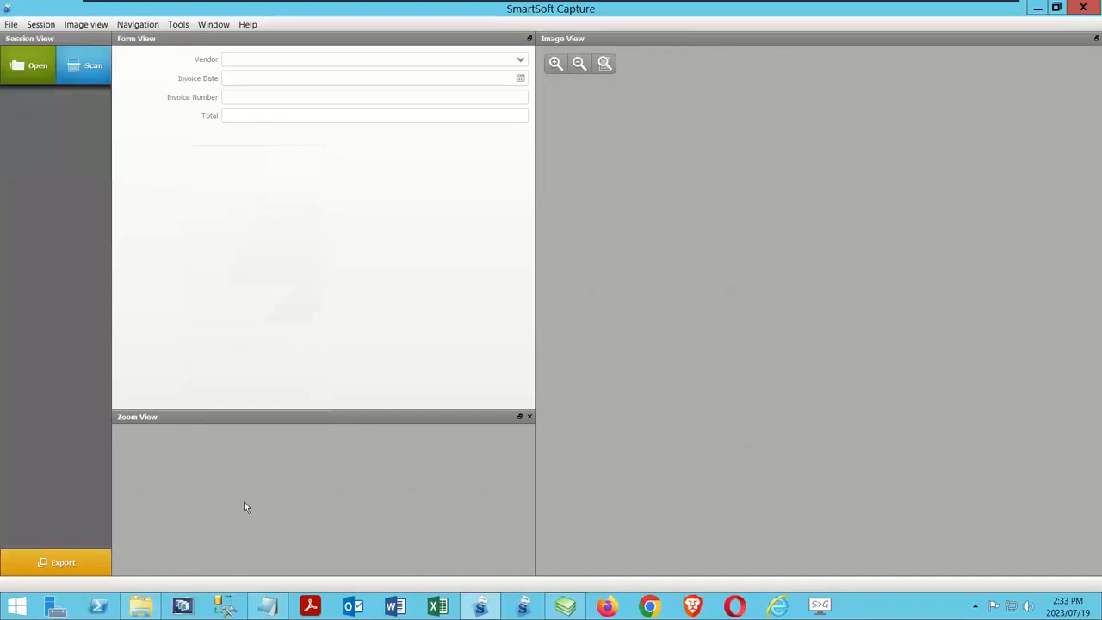
left_click(32, 71)
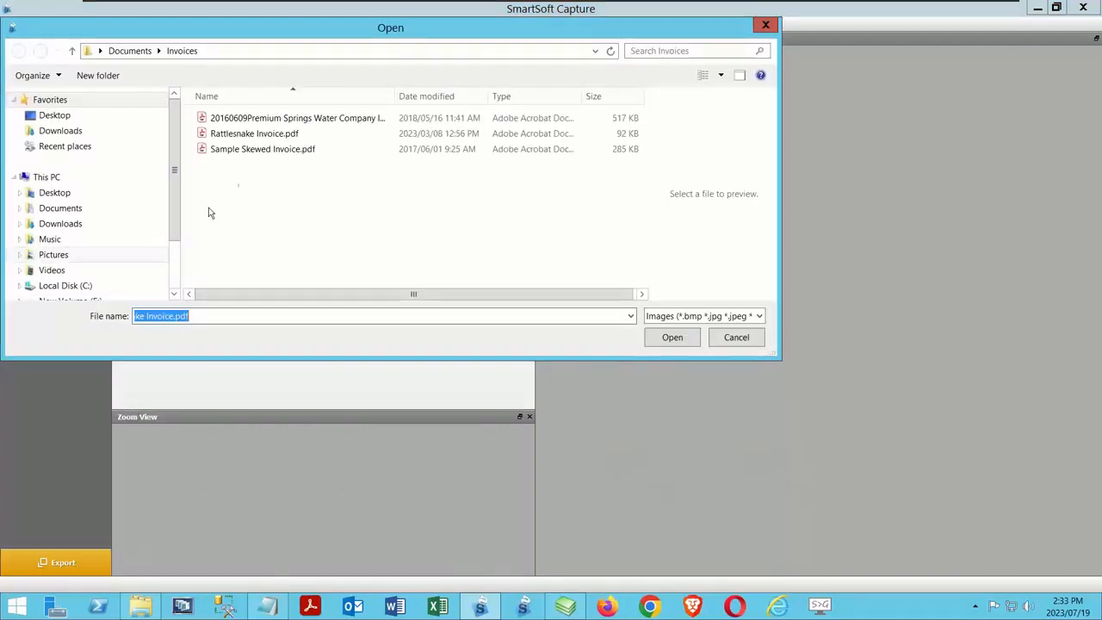
left_click(267, 134)
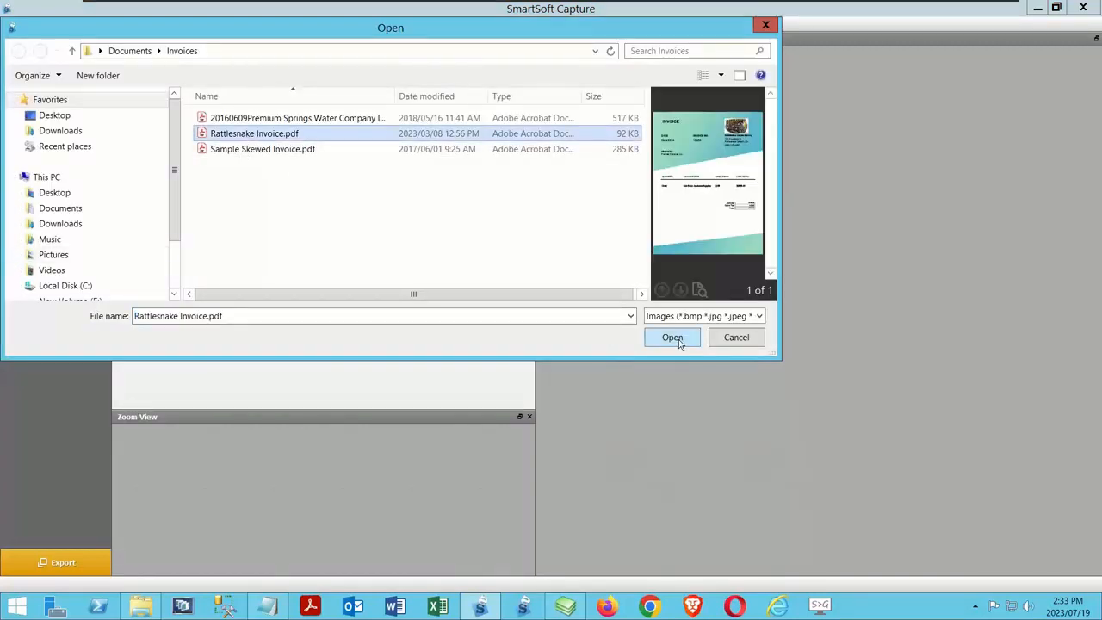
left_click(673, 338)
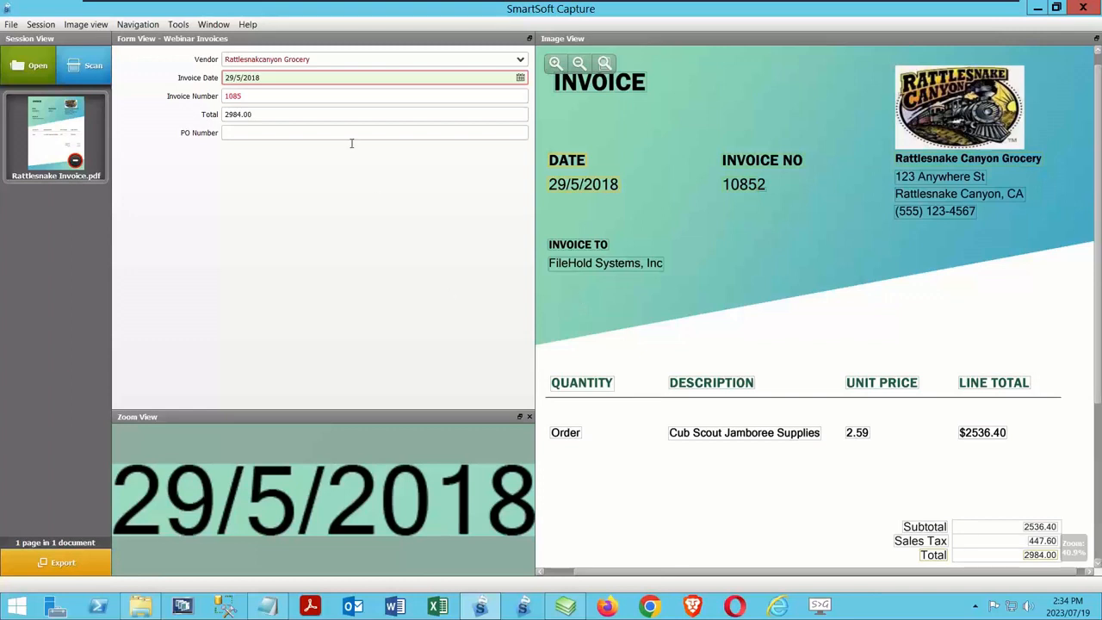
Correct the Vendor field to Rattlesnake Canyon Grocery and add that name to the vendor list
left_click(320, 59)
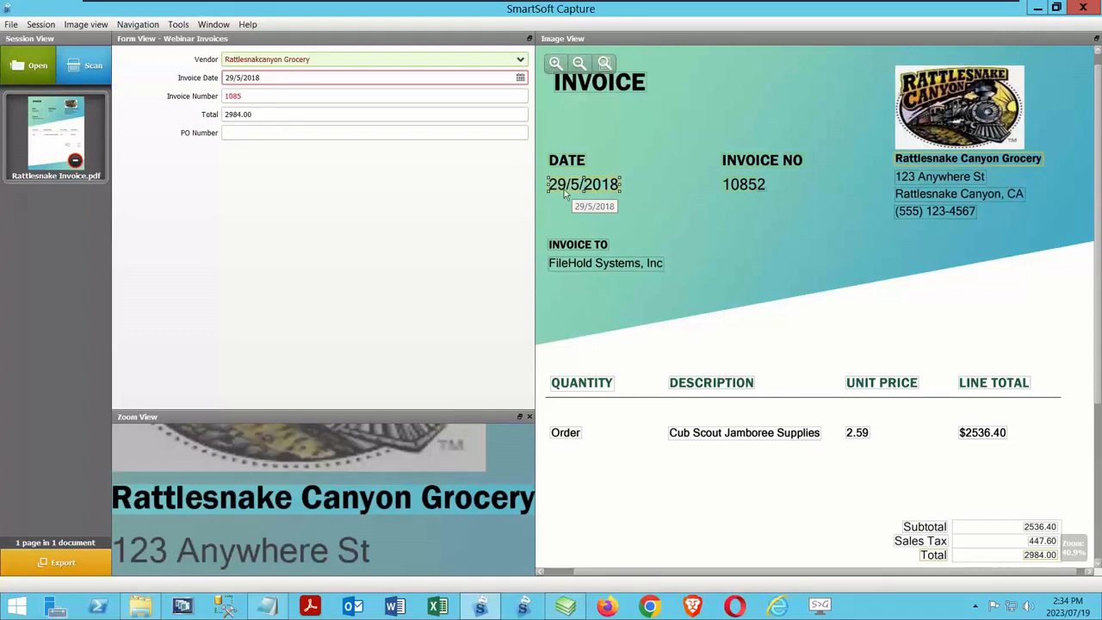
left_click(302, 79)
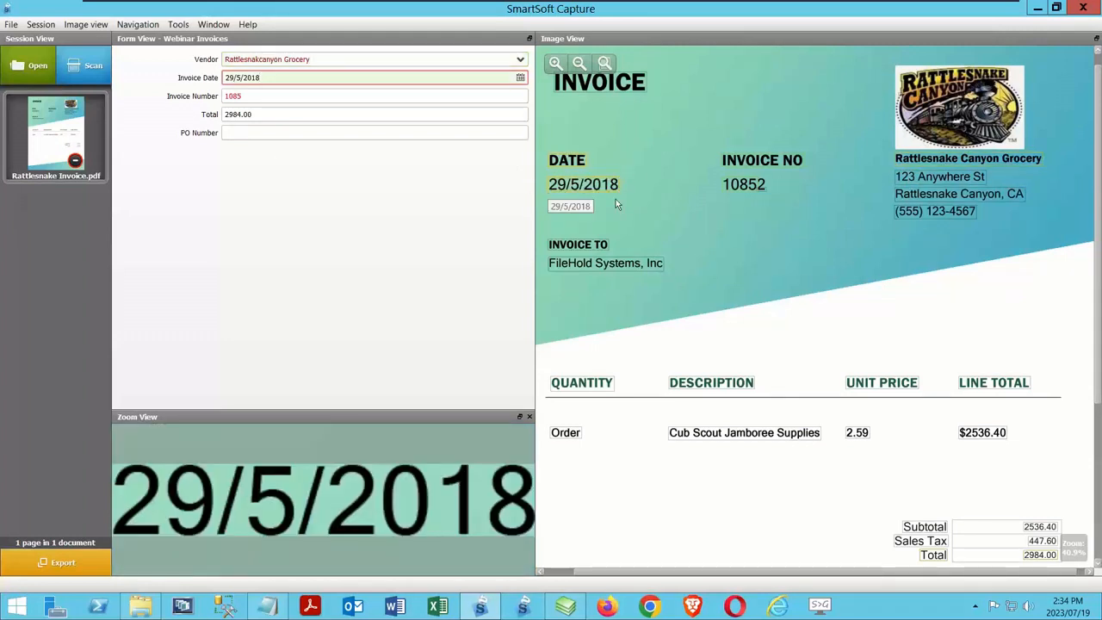
left_click(333, 60)
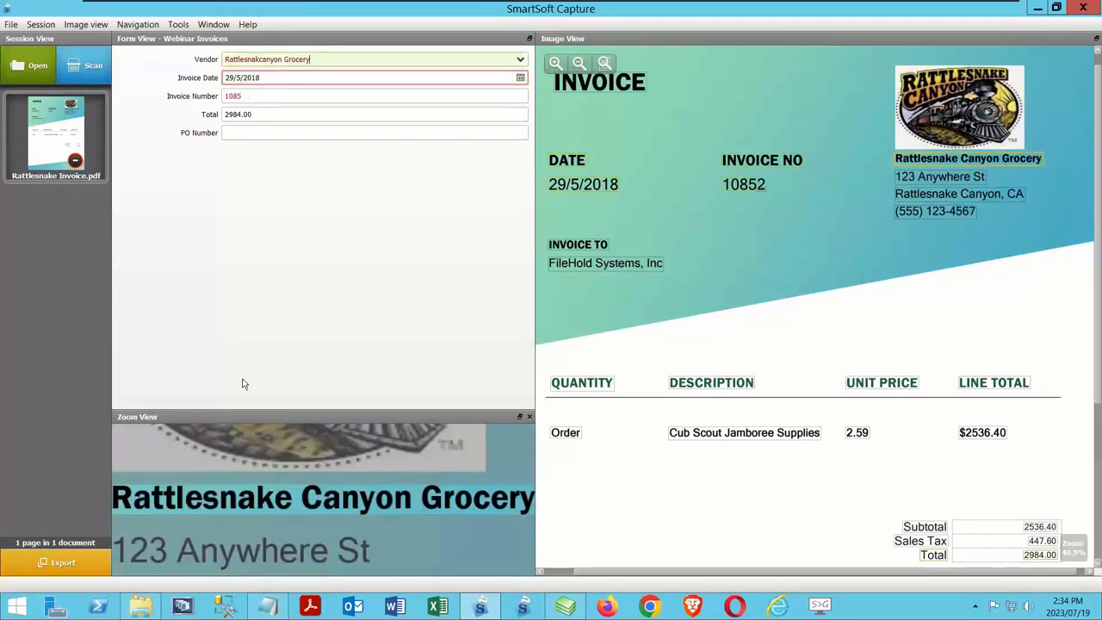
left_click(262, 60)
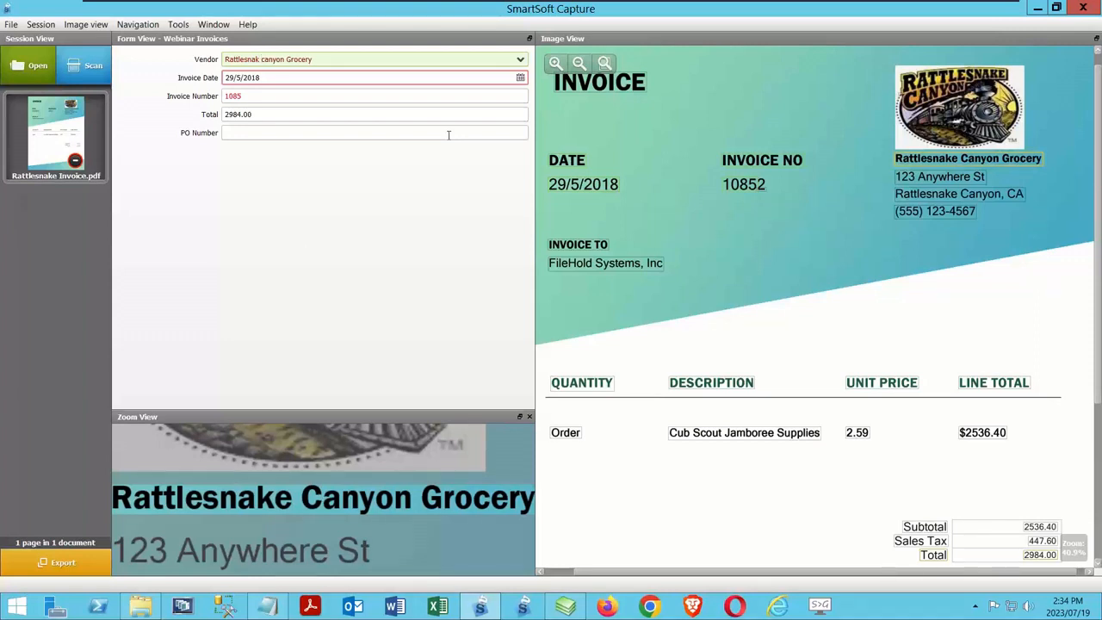
key("BackSpace")
type("e")
key("Delete")
type("C")
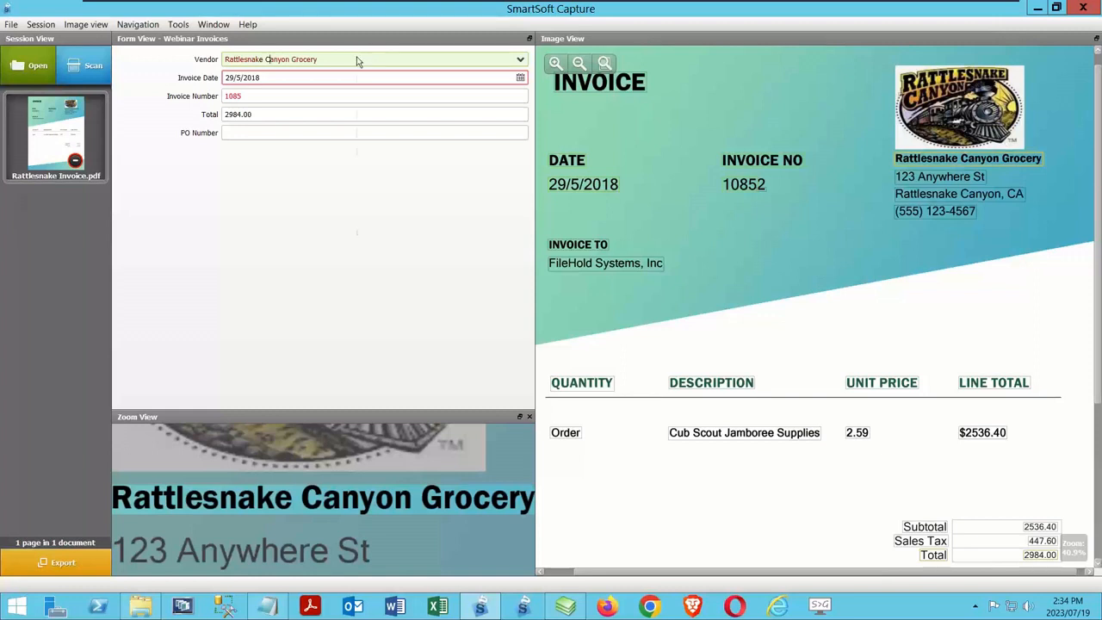
right_click(358, 60)
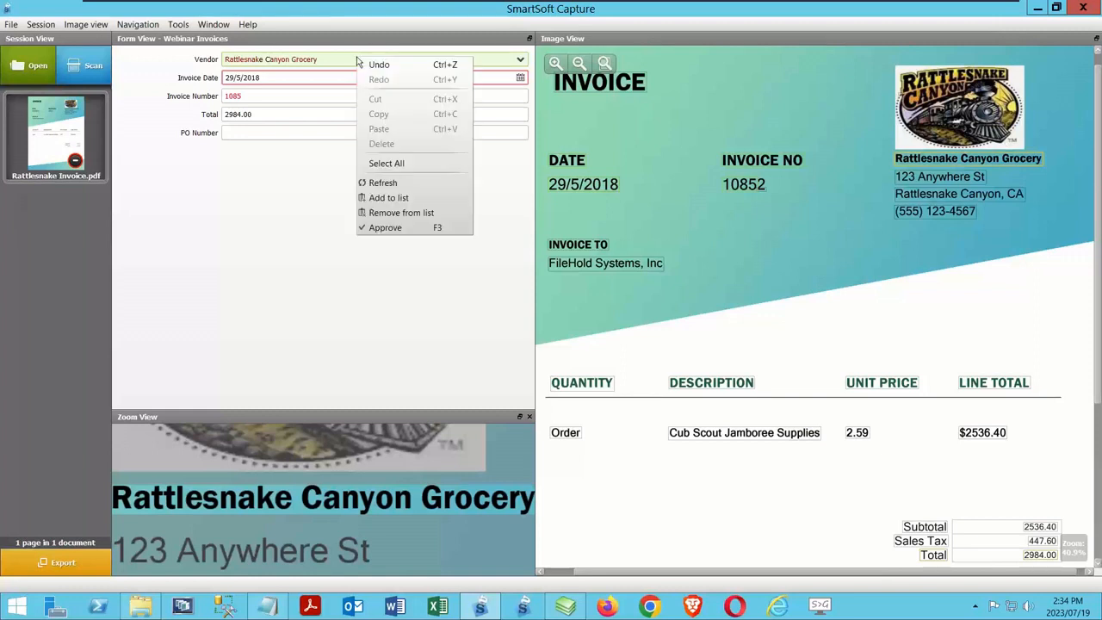
left_click(395, 199)
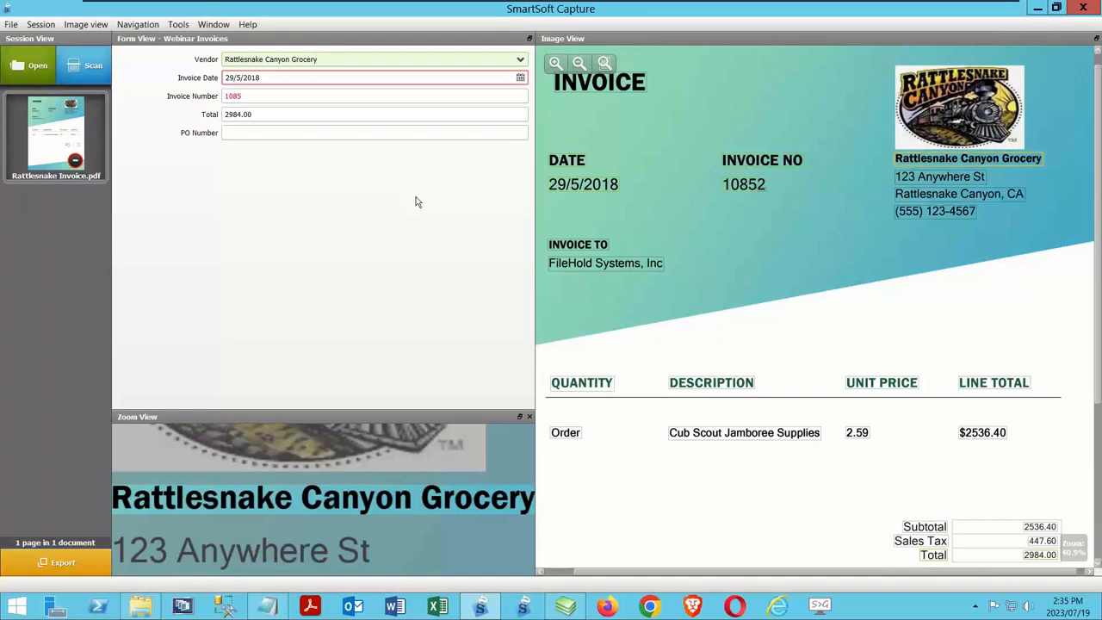
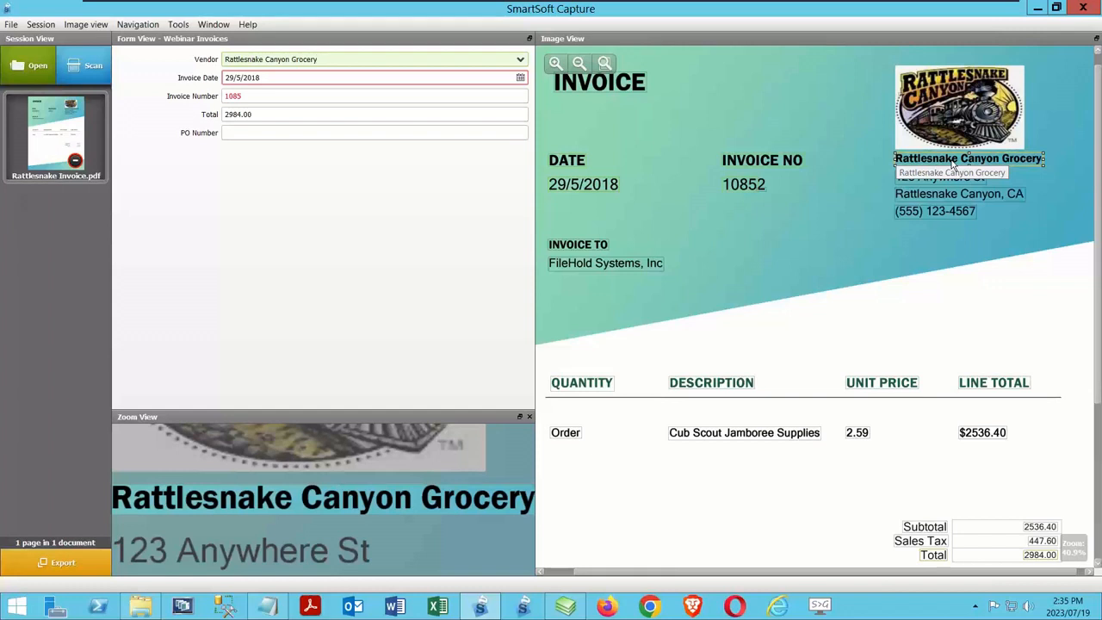
Set the Invoice Date of the Rattlesnake invoice to 2018-06-29 from the calendar
left_click(296, 77)
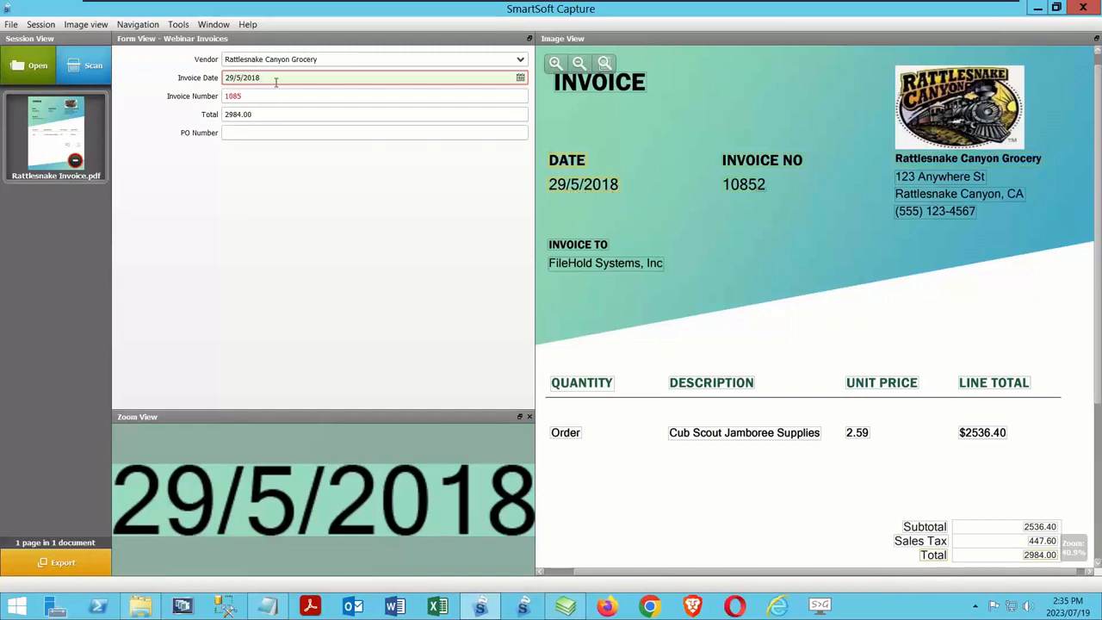
left_click(520, 77)
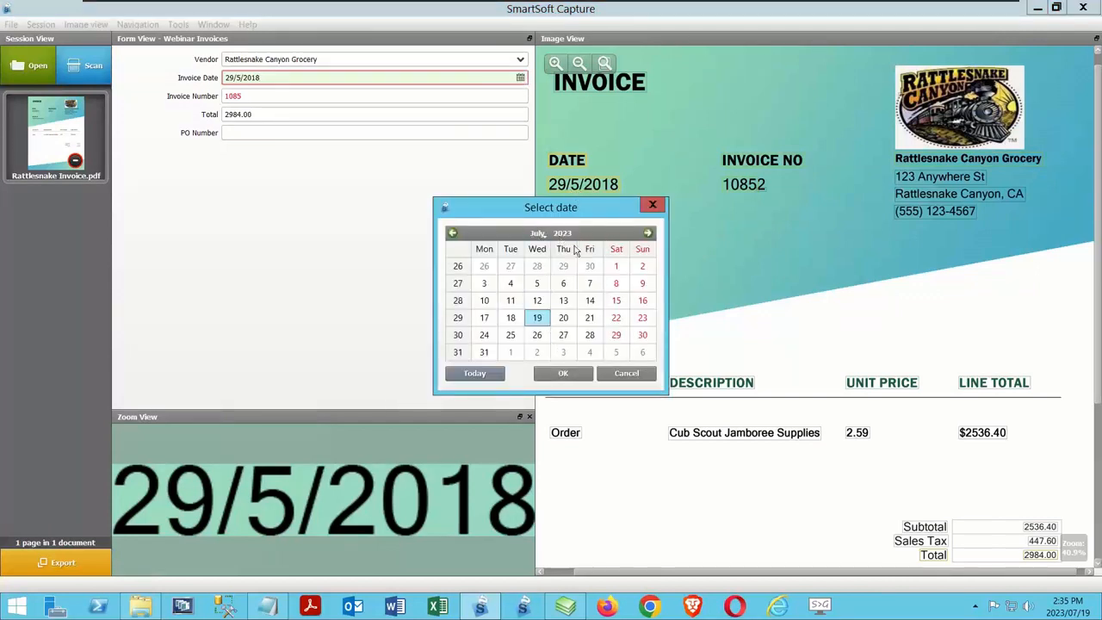
left_click(452, 233)
left_click(452, 234)
left_click(452, 234)
left_click(452, 233)
left_click(452, 233)
left_click(453, 233)
left_click(452, 233)
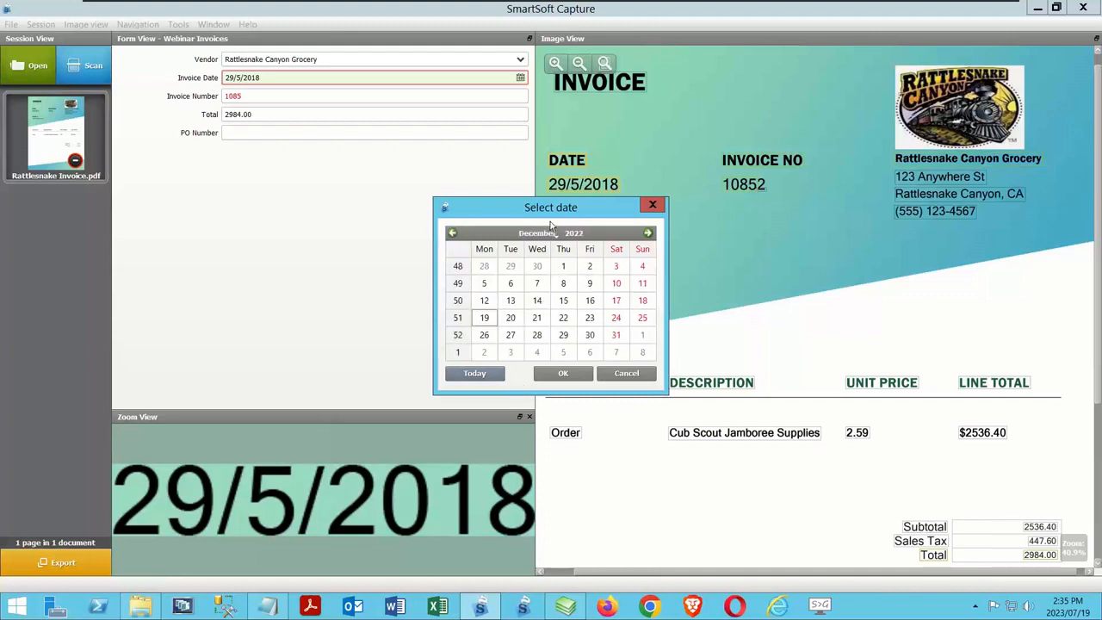
left_click(576, 238)
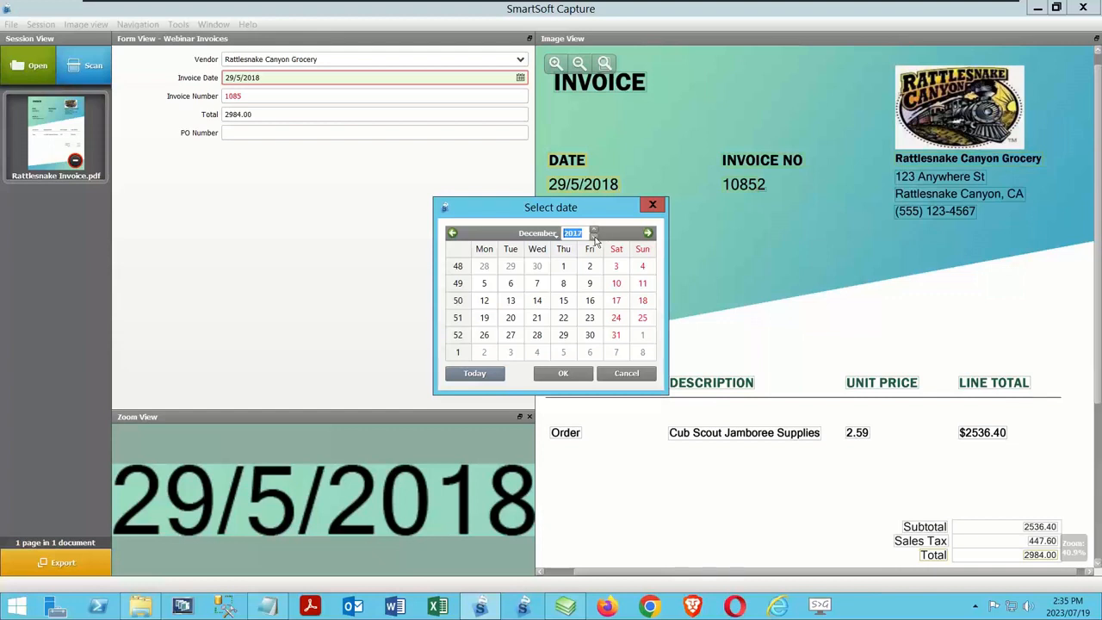
left_click(593, 230)
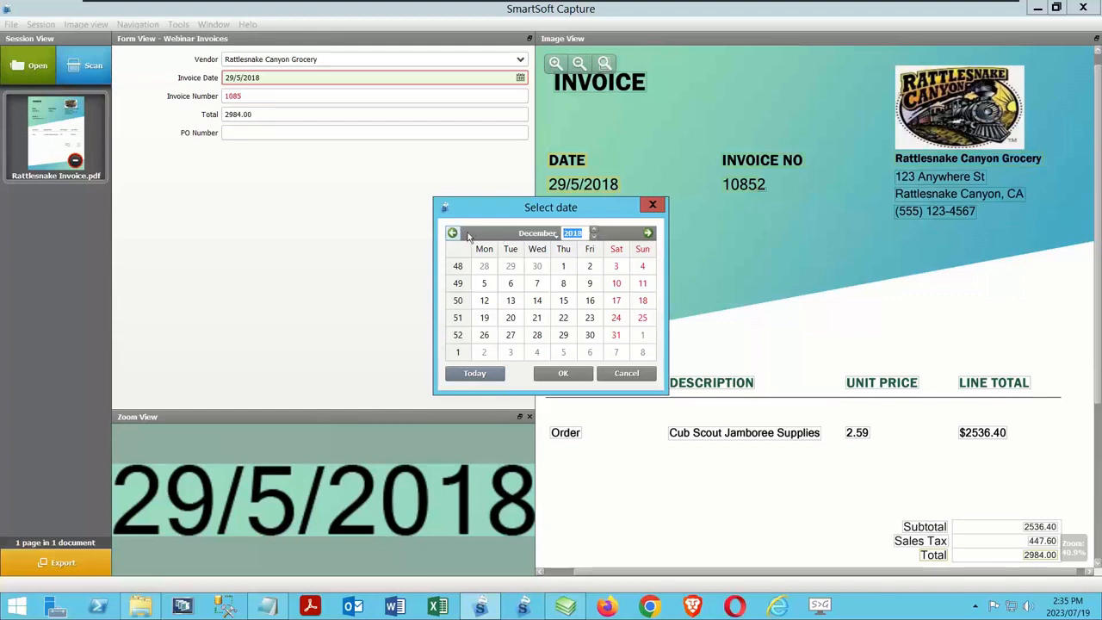
left_click(537, 233)
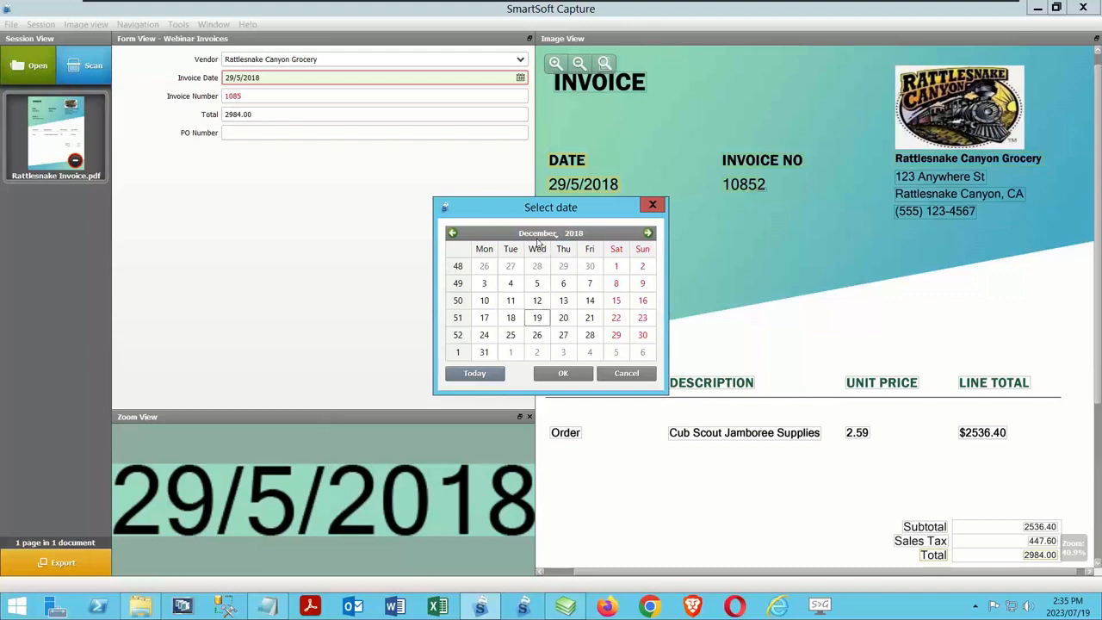
left_click(537, 236)
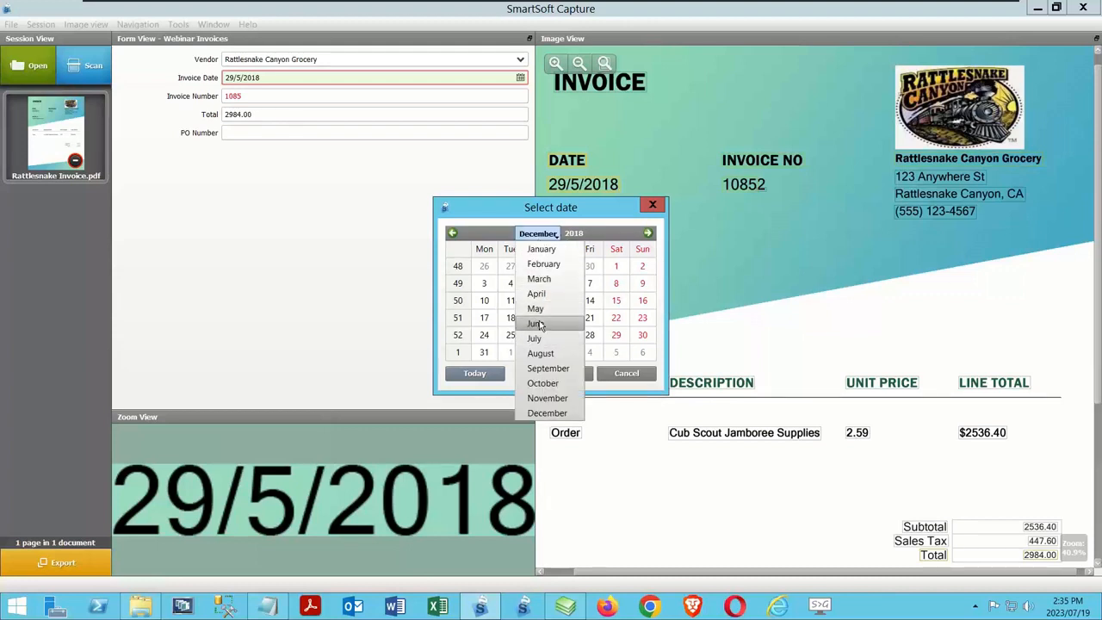
left_click(536, 324)
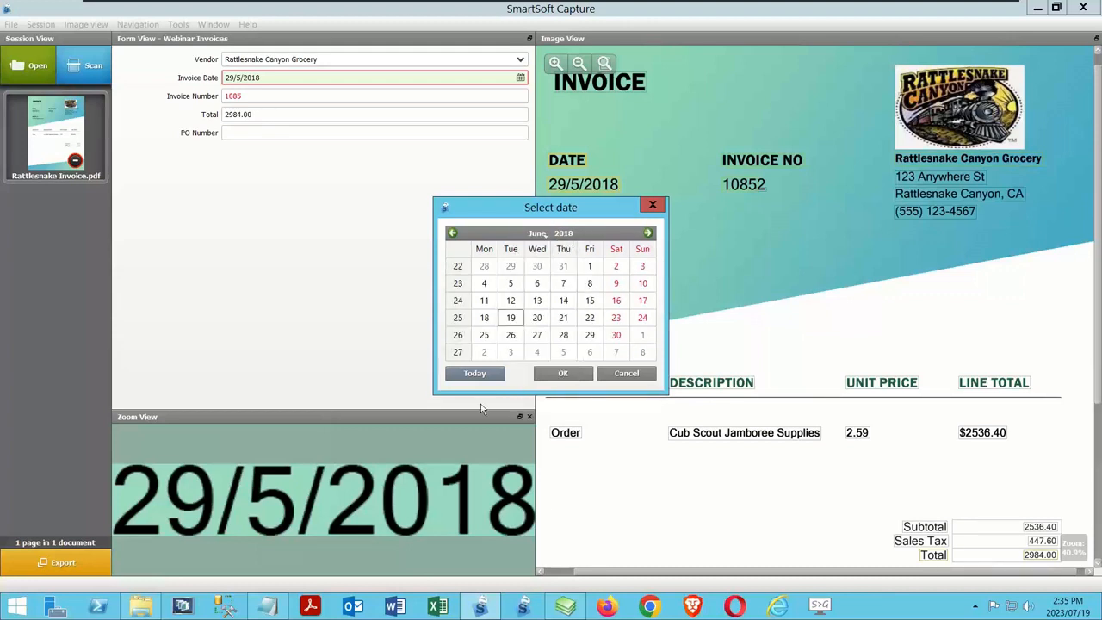
left_click(582, 336)
left_click(545, 375)
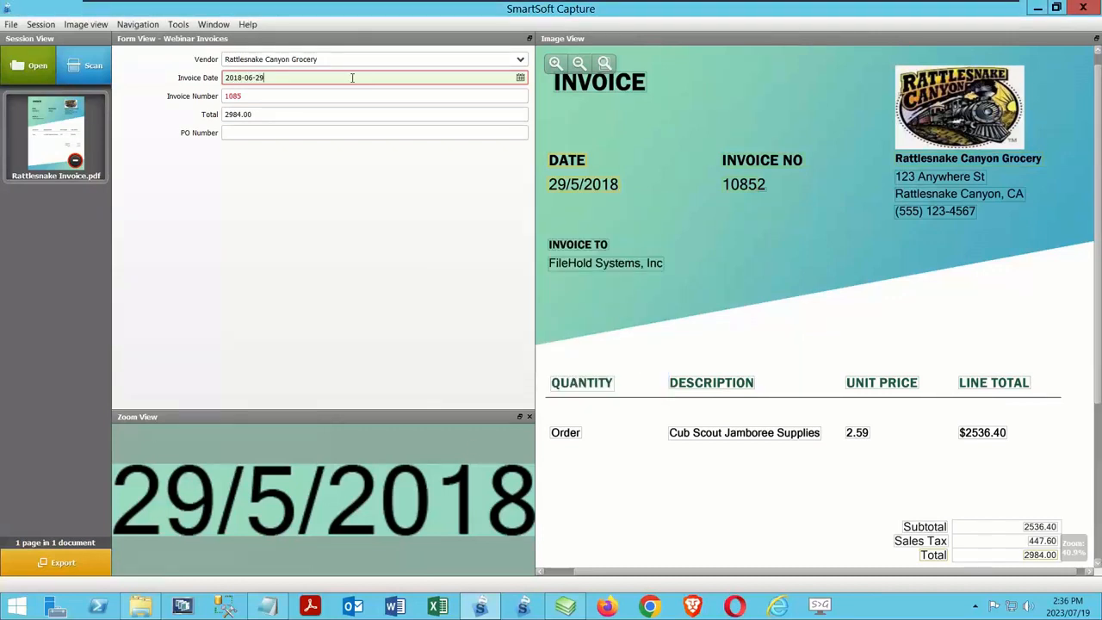
Correct the Invoice Date to 2018-05-29 from the calendar to match the invoice image
left_click(520, 77)
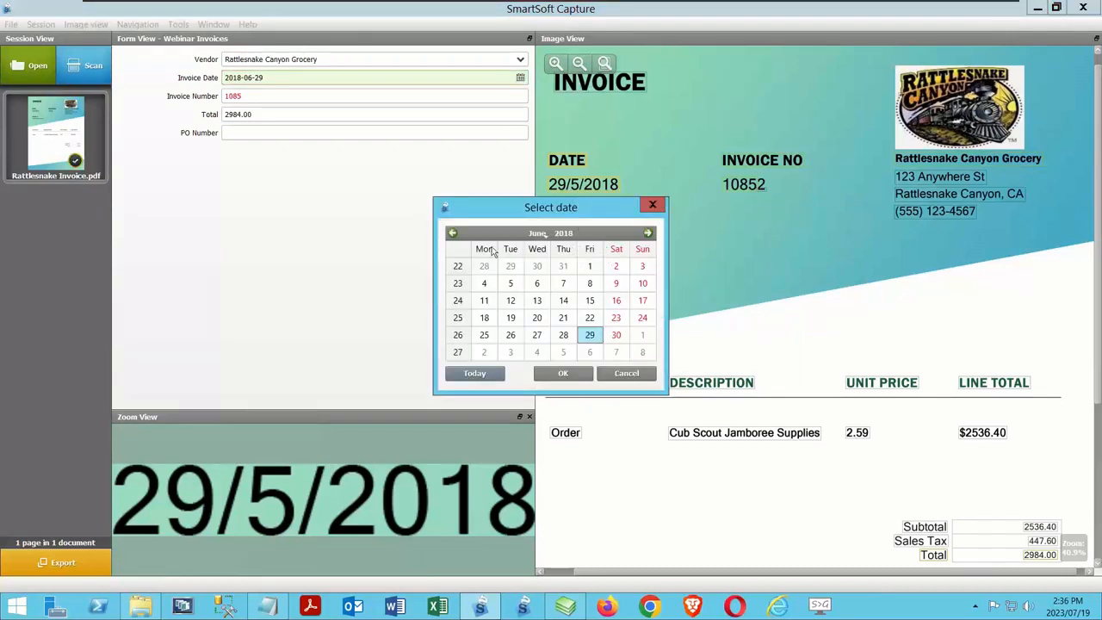
left_click(452, 232)
left_click(511, 335)
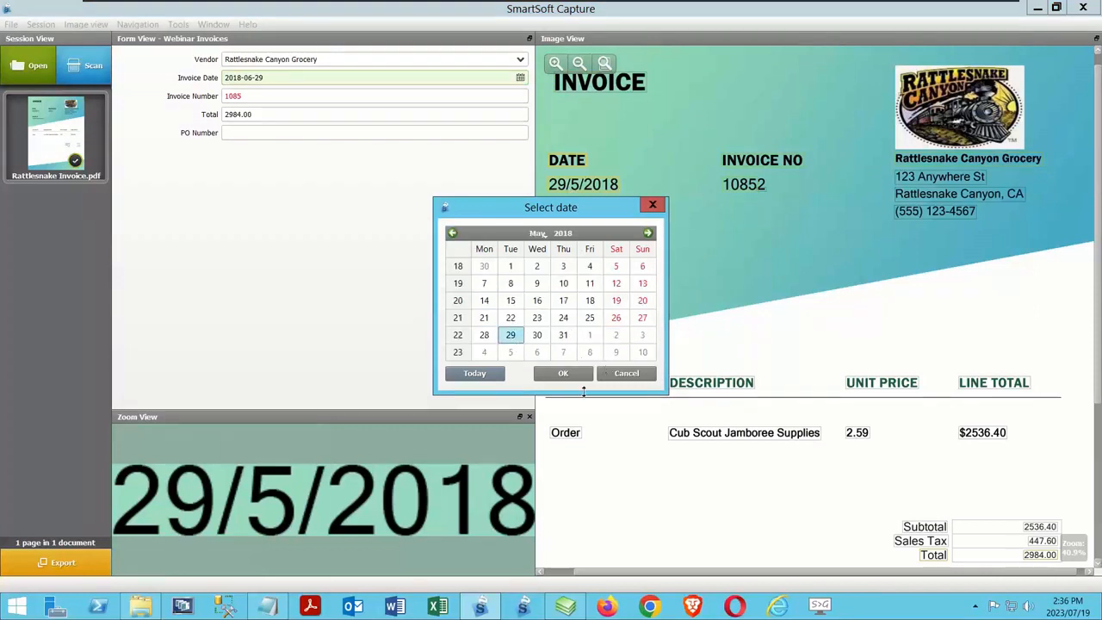
left_click(563, 373)
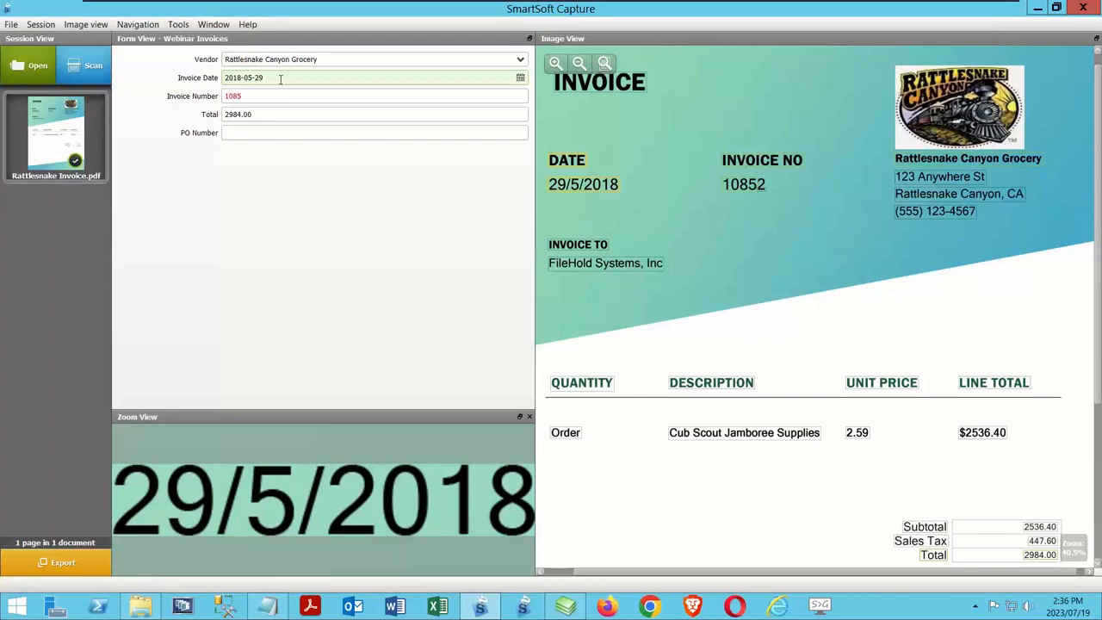
Recapture the full Invoice Number 10852 from the invoice image, and check the Total field against the document
left_click(254, 96)
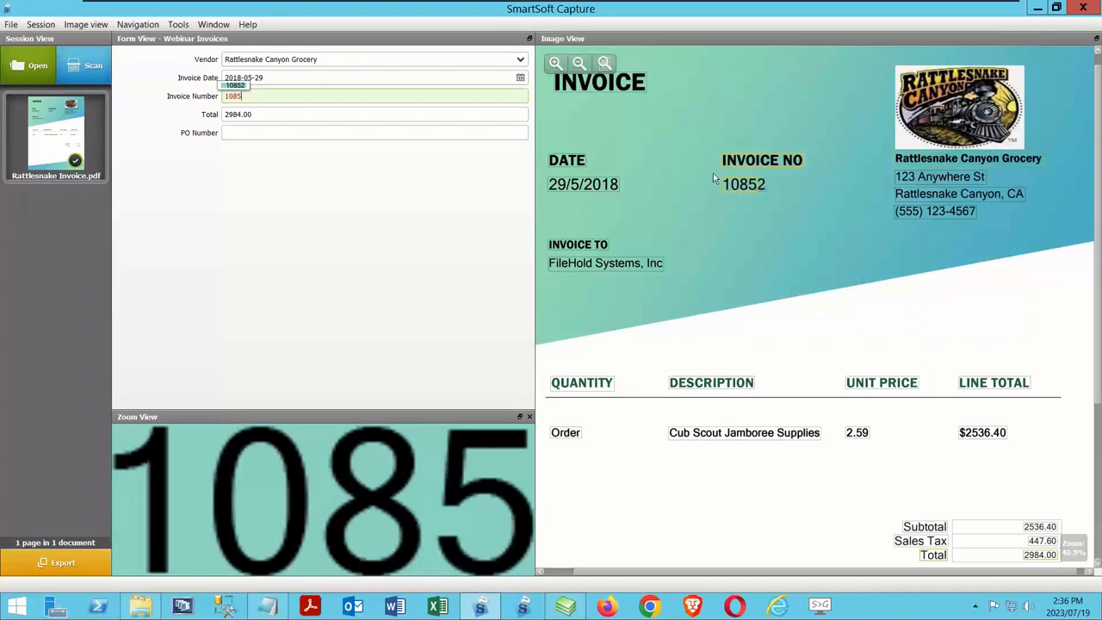
left_click_drag(713, 175, 778, 199)
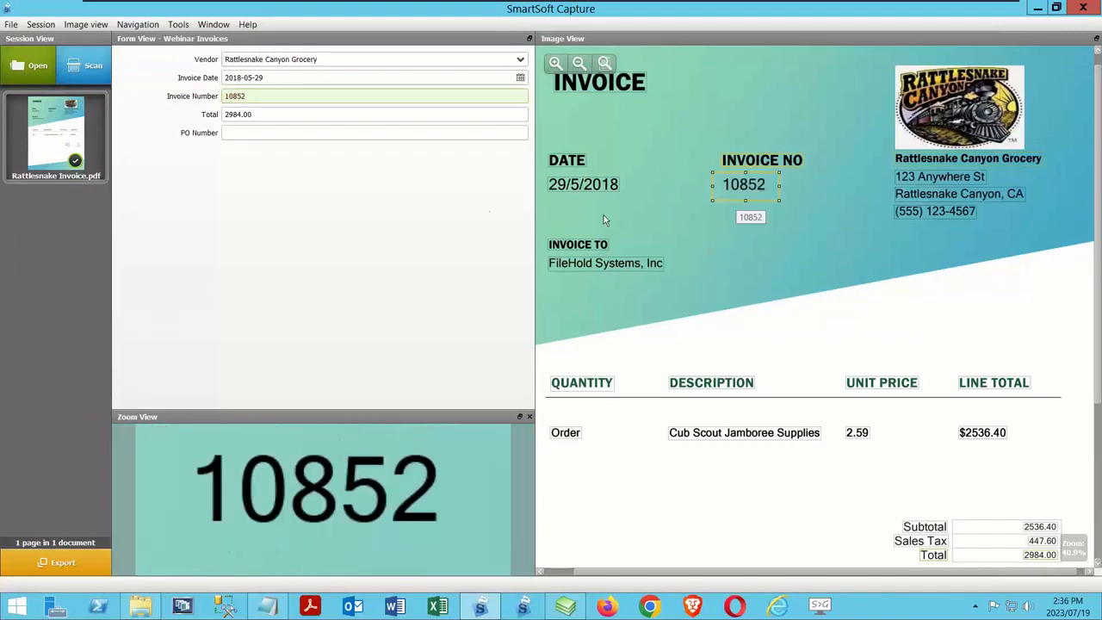
left_click(272, 113)
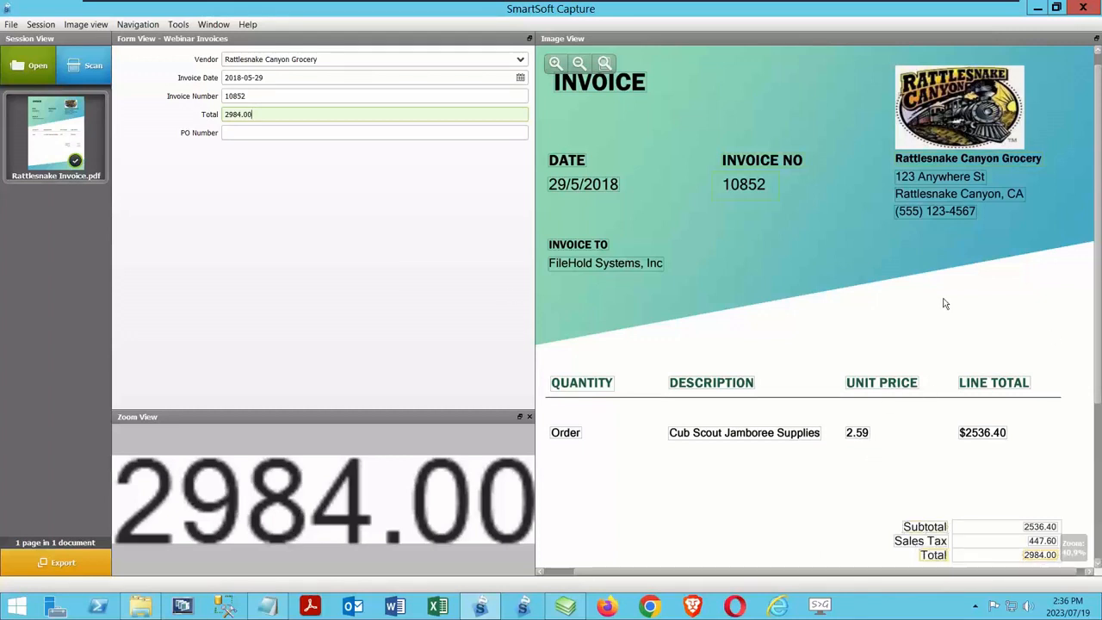
scroll(942, 303, "down", 1)
scroll(932, 307, "down", 1)
left_click(576, 68)
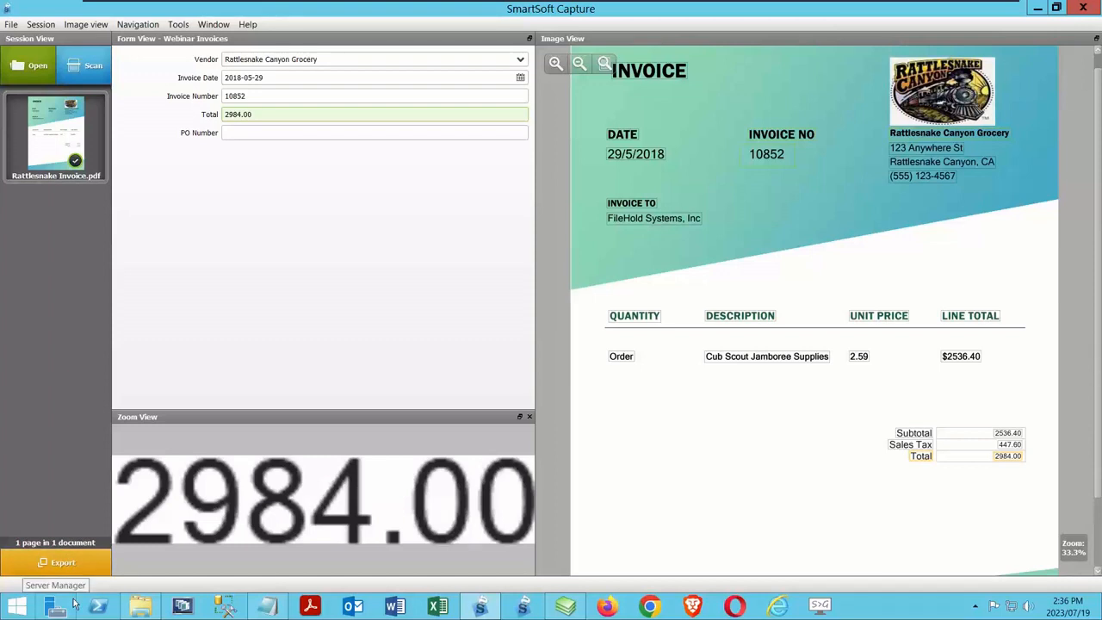
Load 20160609Premium Springs Water Company Inc.82204.pdf and Sample Skewed Invoice.pdf together, and display the Premium Springs invoice
left_click(24, 69)
left_click(301, 121)
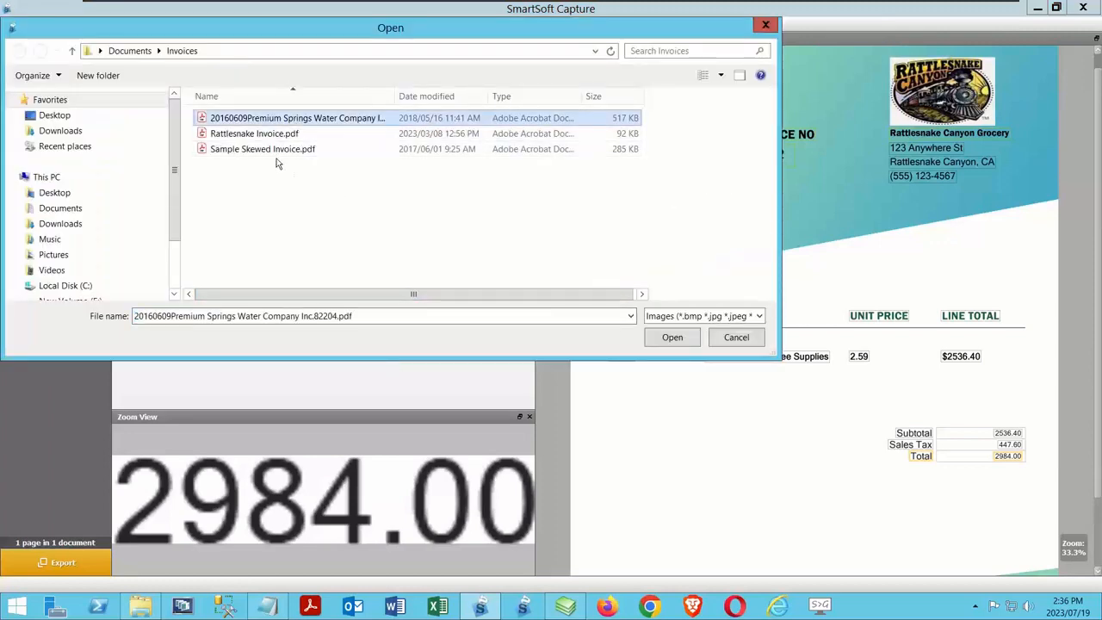
left_click(269, 152, "ctrl")
left_click(656, 338)
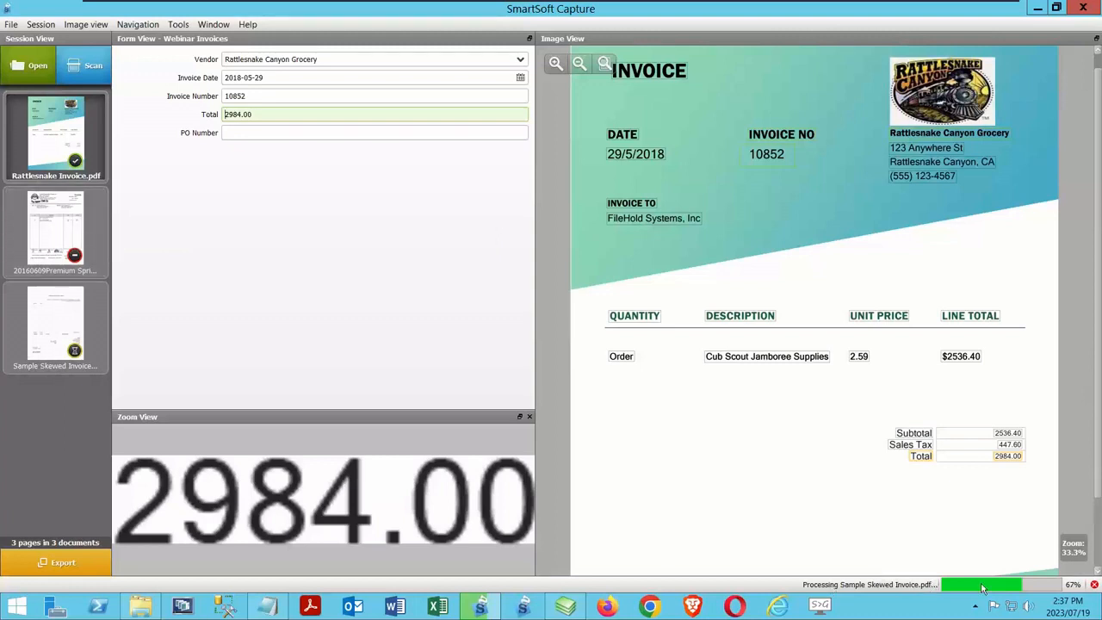
left_click(34, 219)
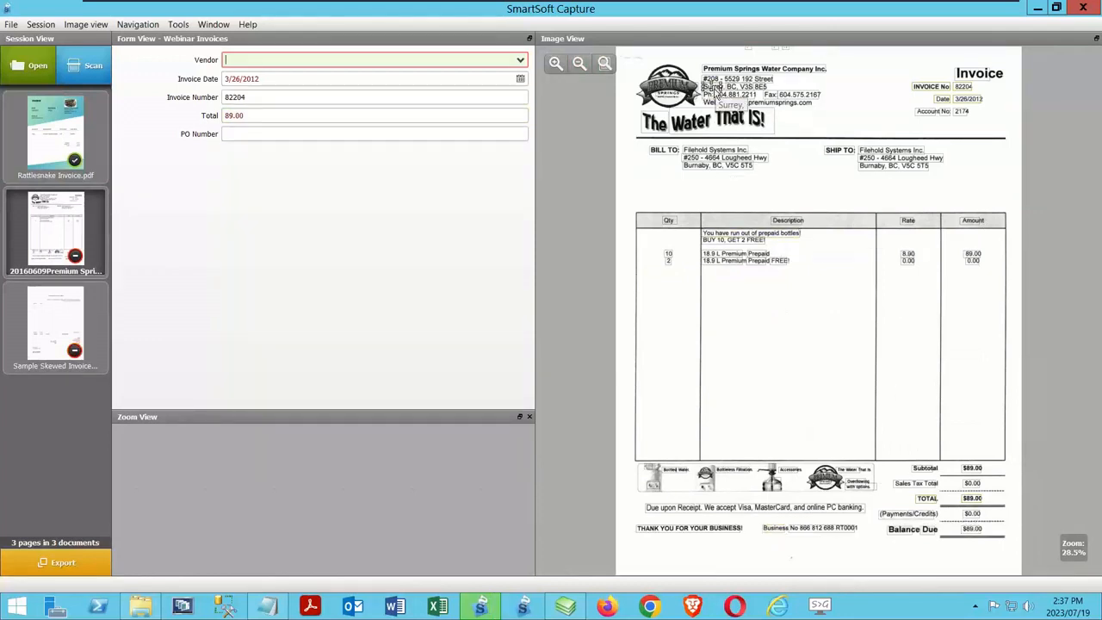
Capture Premium Springs Water Company Inc. from the invoice image as the Vendor and add it to the vendor list
left_click(556, 62)
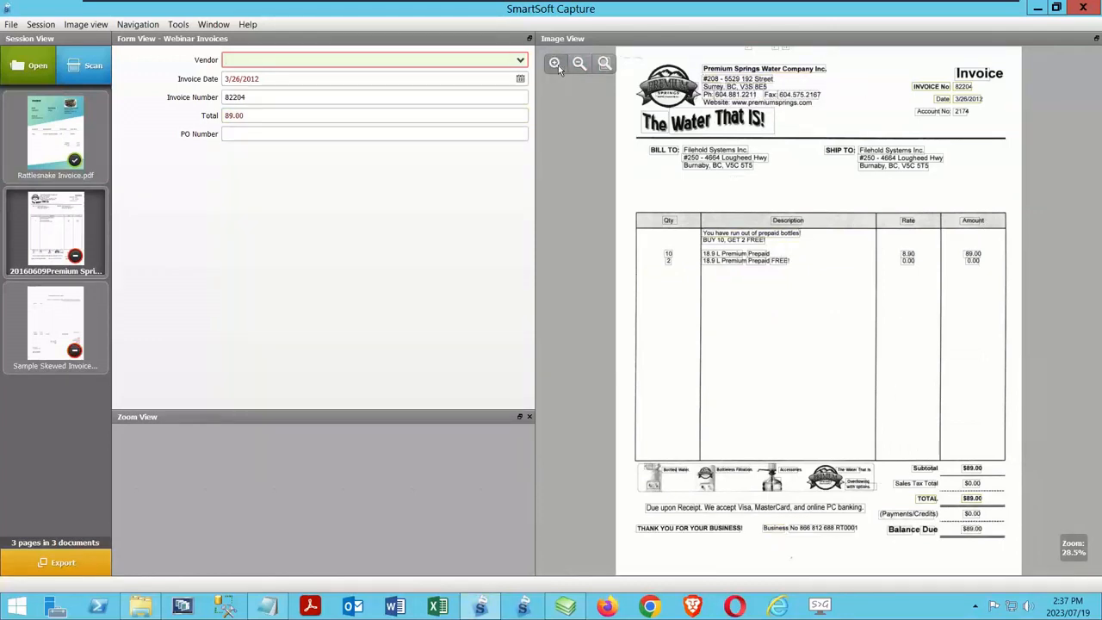
scroll(736, 155, "up", 5)
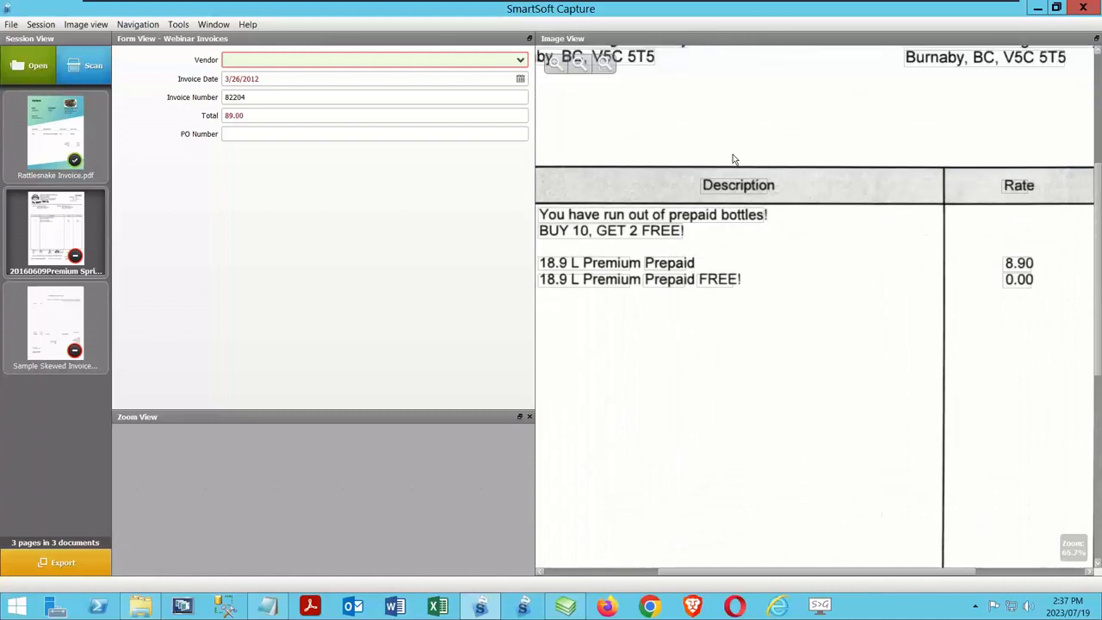
left_click(564, 62)
left_click(586, 66)
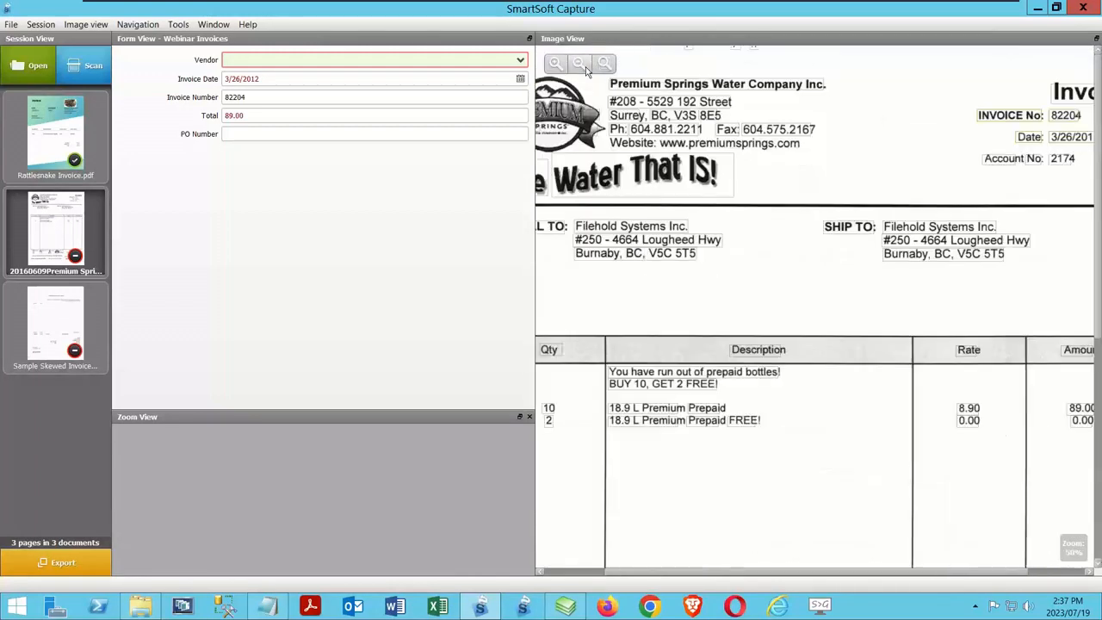
left_click(586, 66)
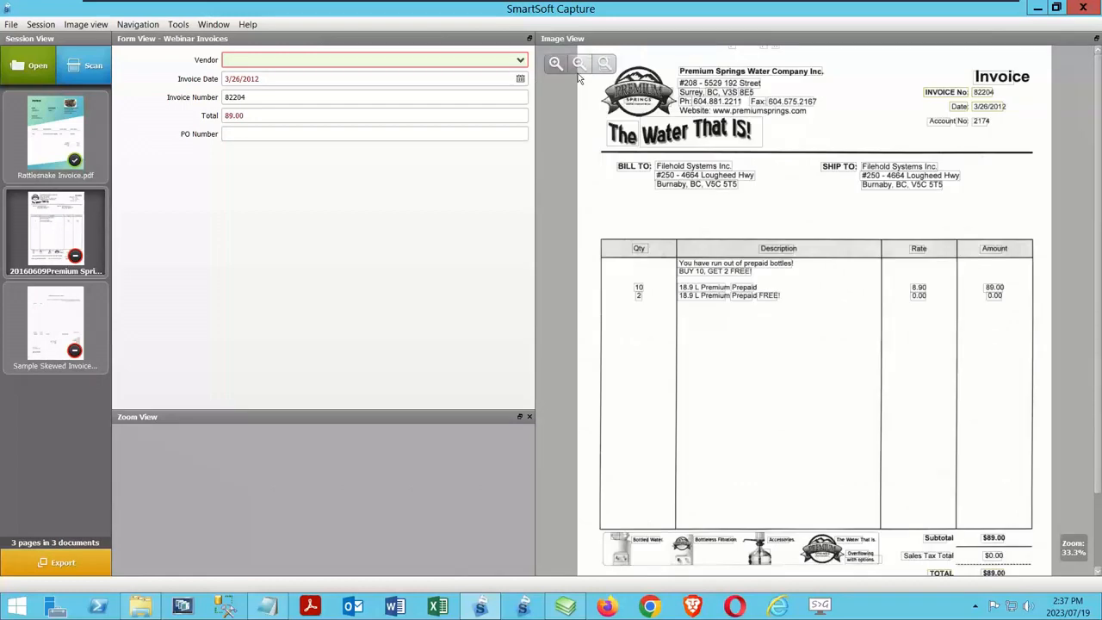
left_click(723, 84)
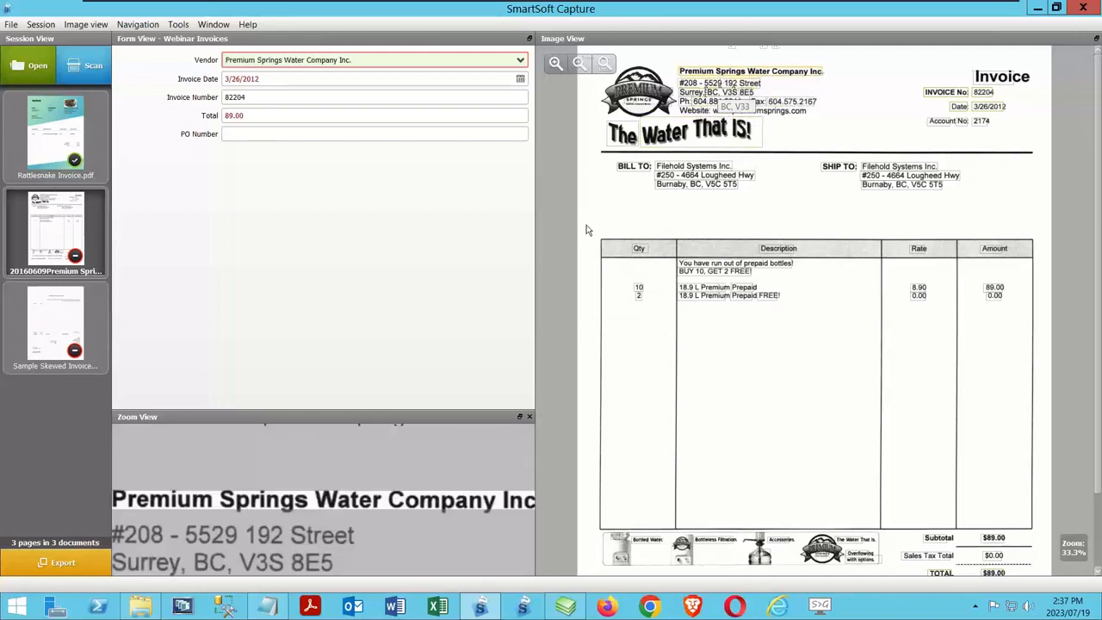
right_click(372, 59)
left_click(437, 198)
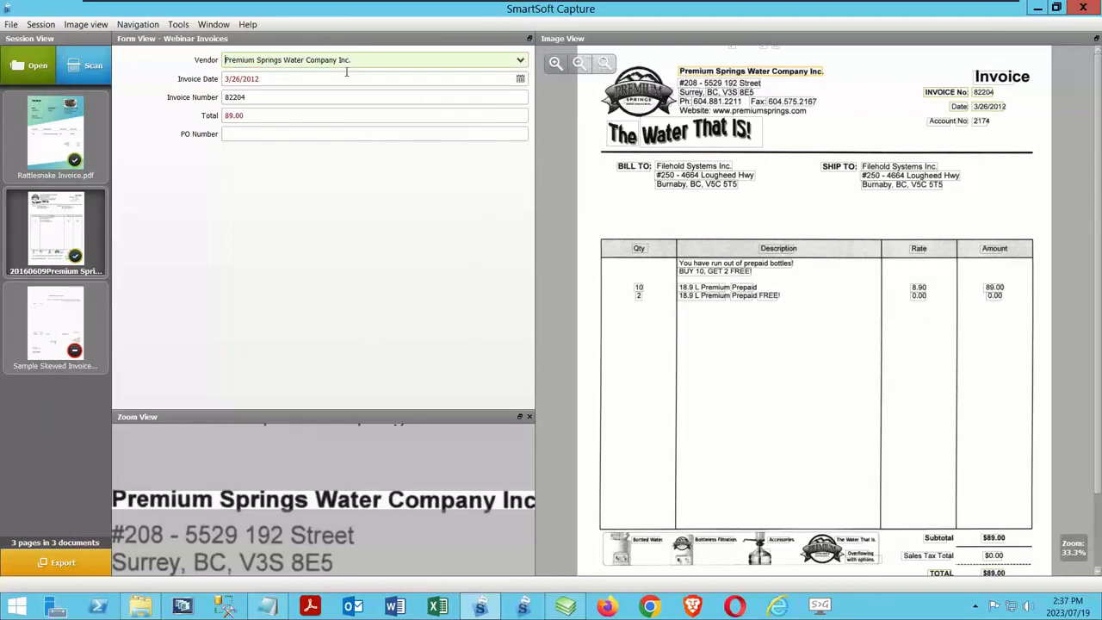
Check the Premium Springs invoice's Invoice Date, Invoice Number, Total and PO Number fields against the document image
left_click(310, 83)
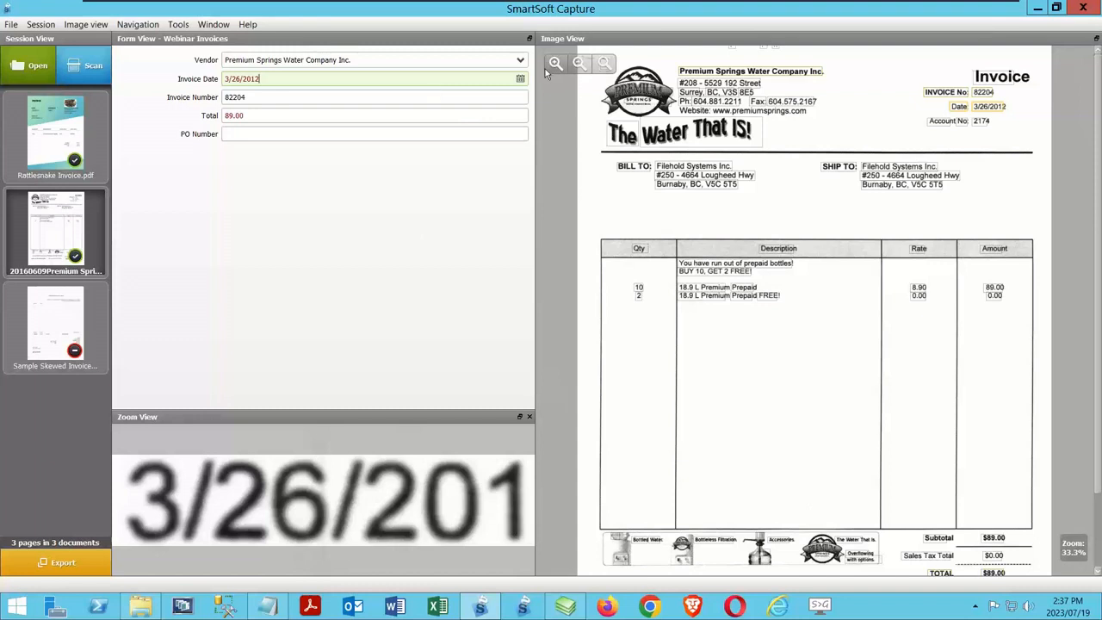
left_click(272, 96)
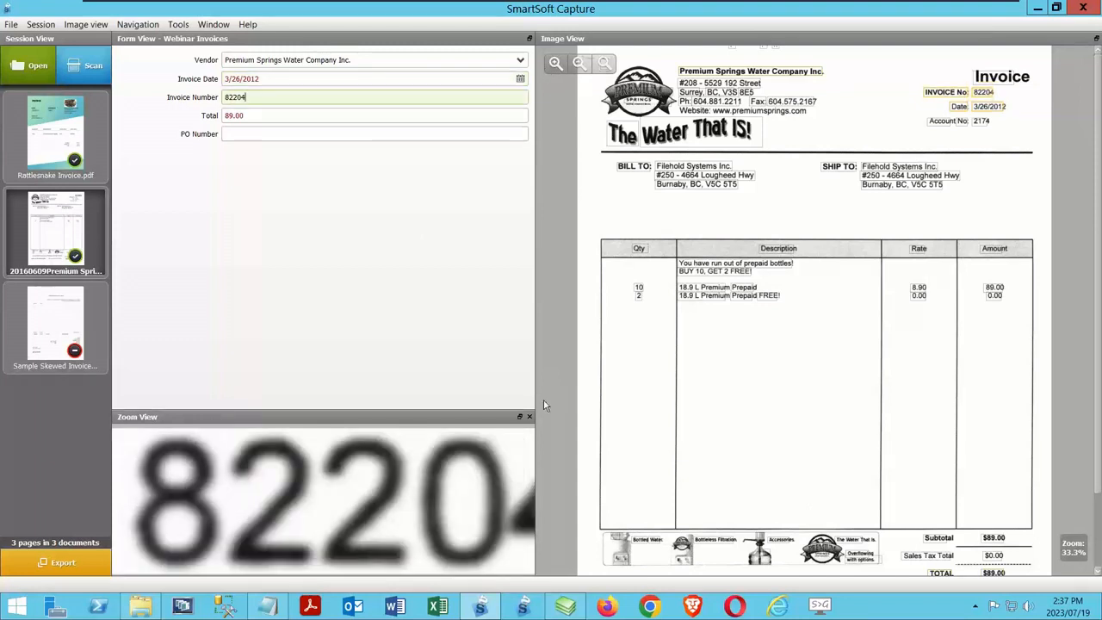
left_click(268, 115)
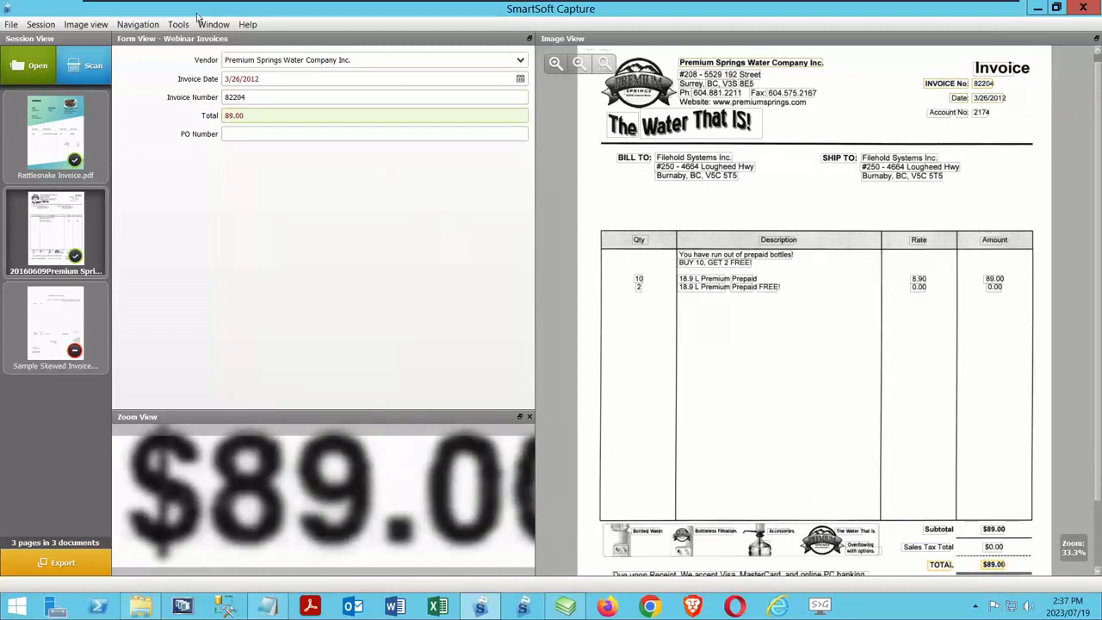
left_click(237, 133)
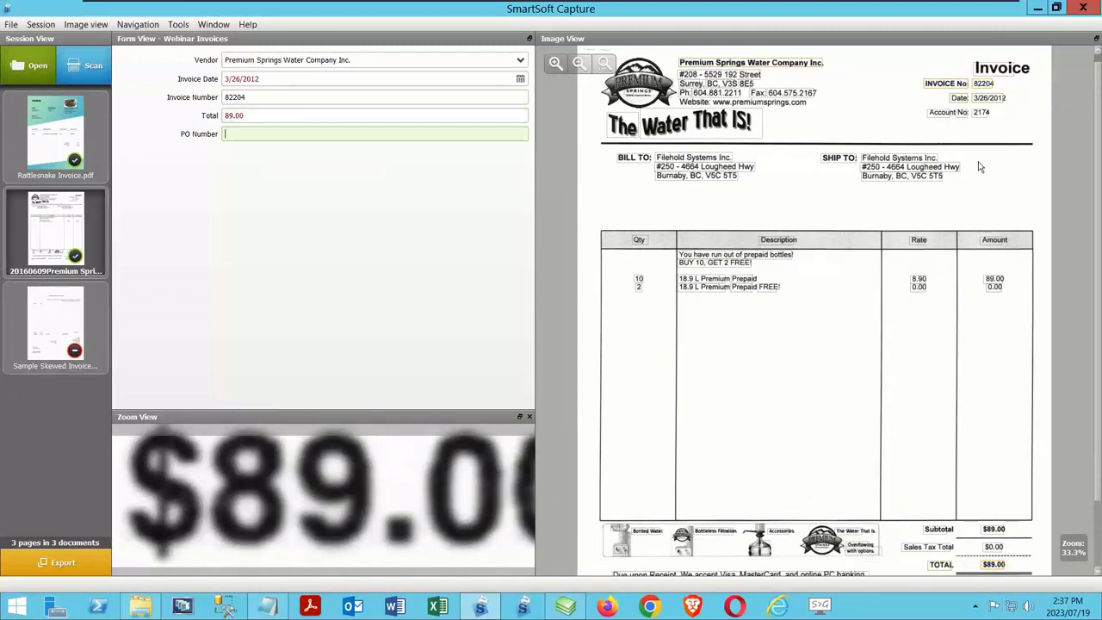
Display the upside-down Sample Skewed Invoice and rotate its page by 180°
left_click(53, 312)
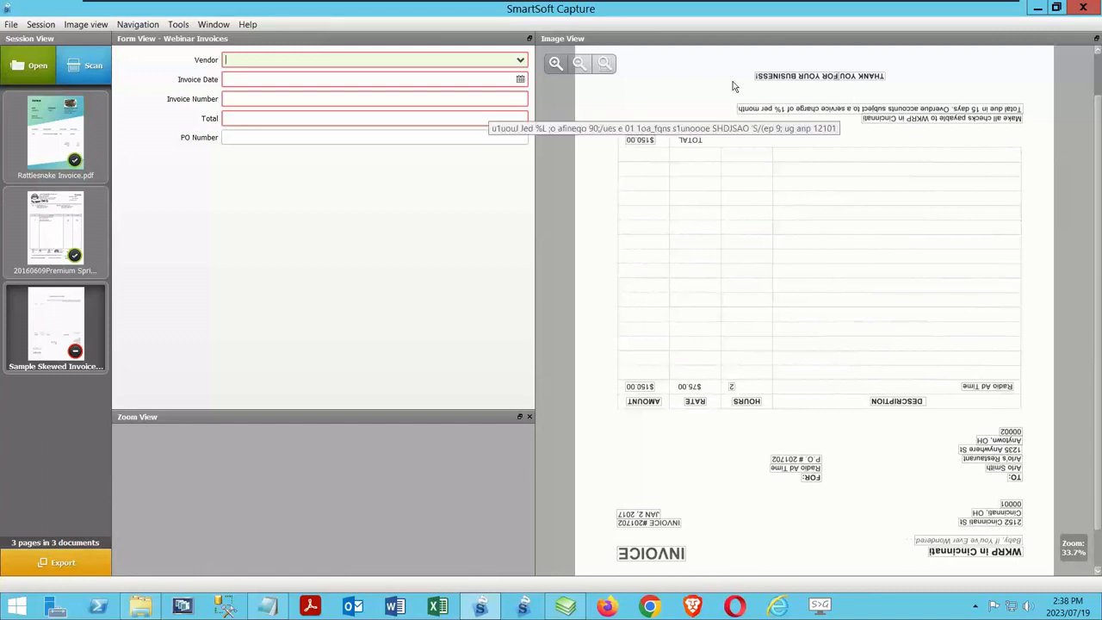
right_click(694, 84)
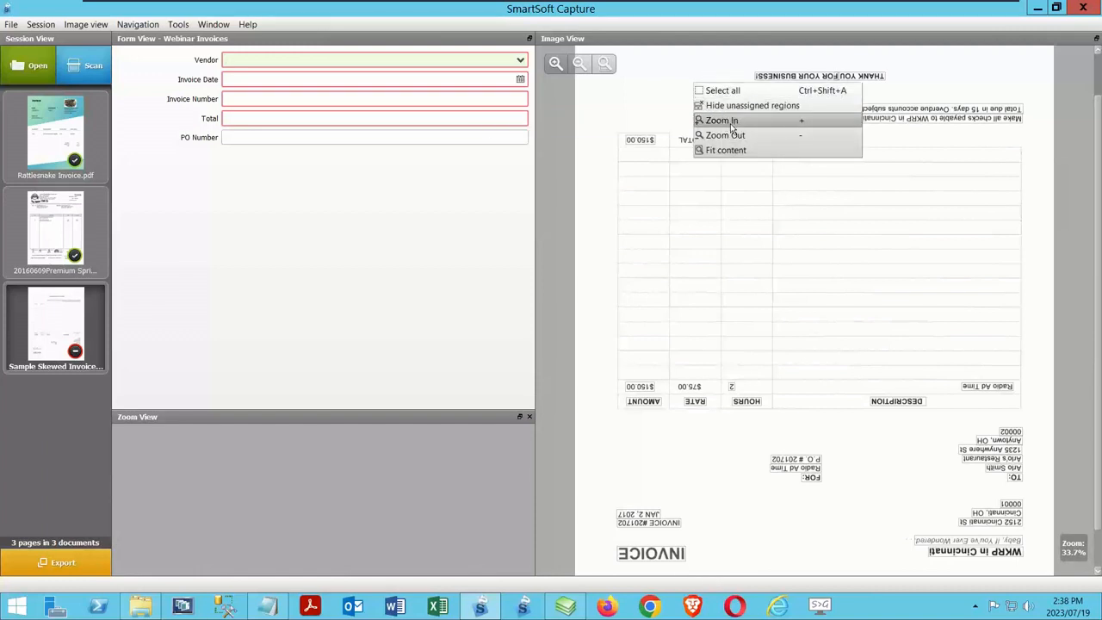
left_click(648, 77)
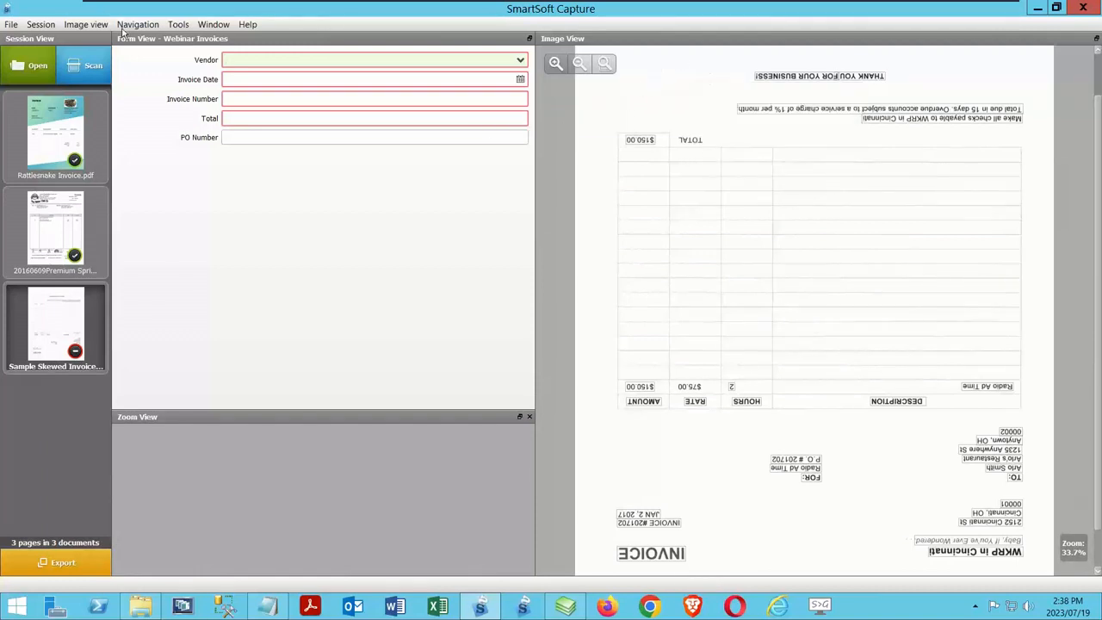
left_click(85, 24)
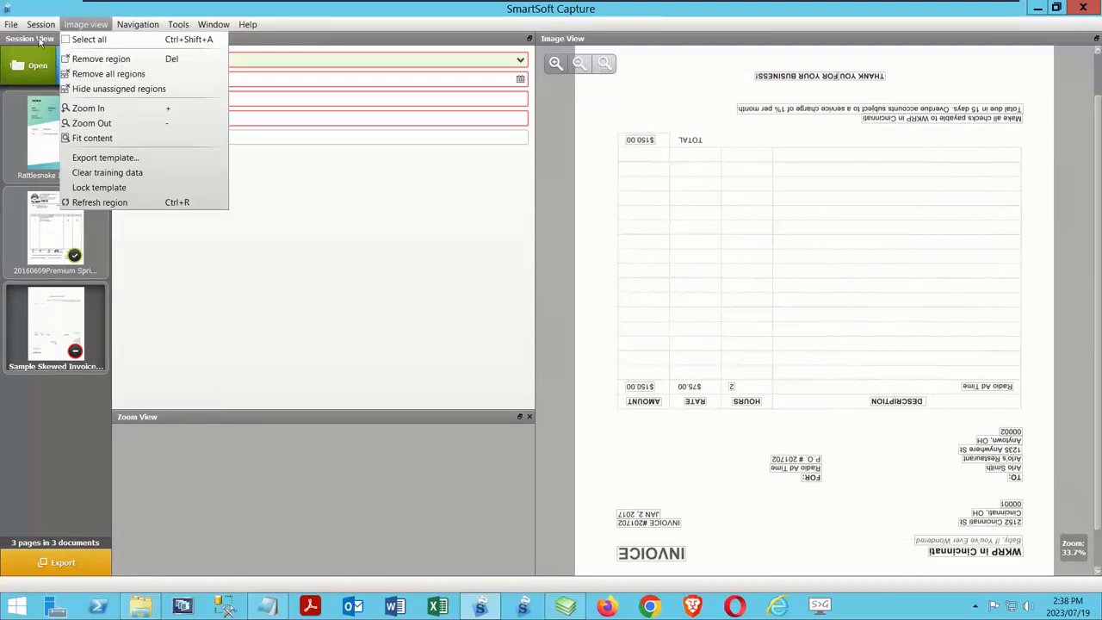
mouse_move(41, 28)
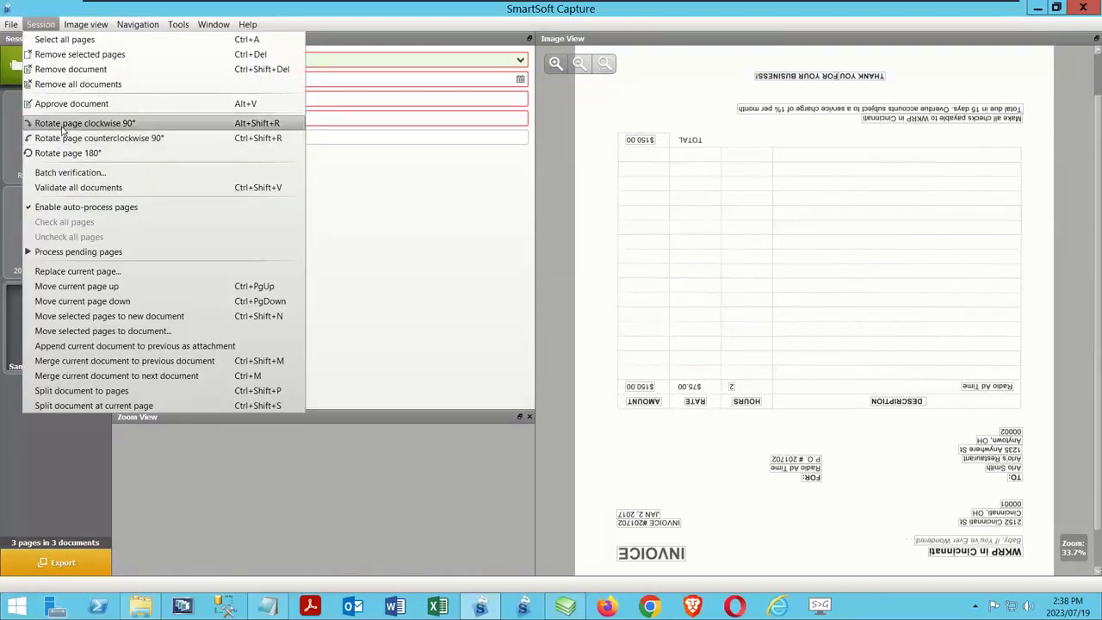
left_click(63, 152)
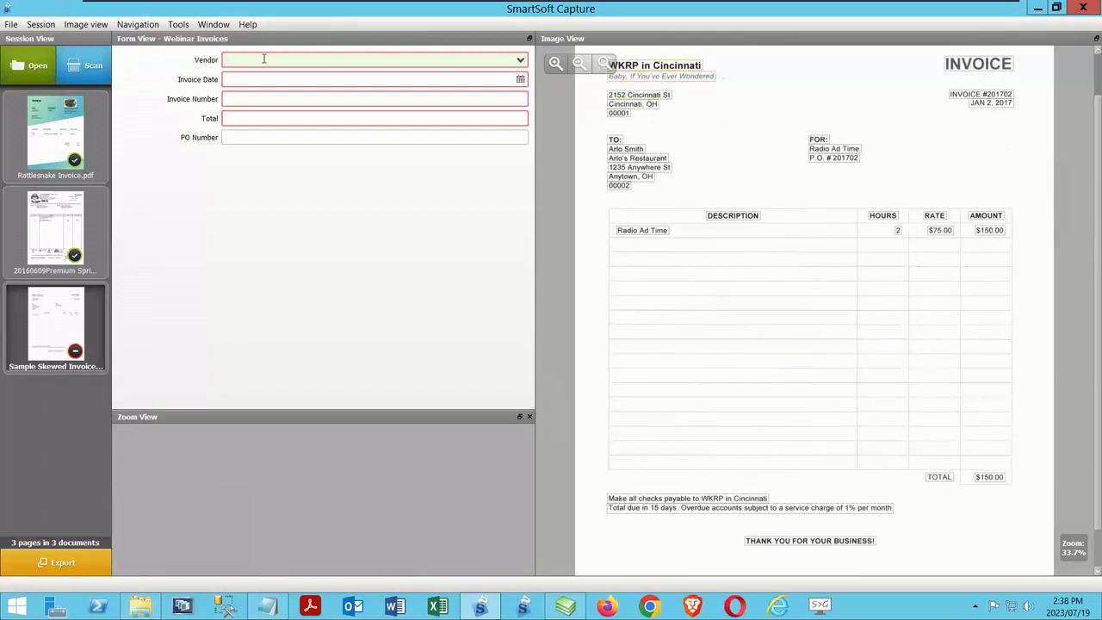
Mark the company name on the image as the Vendor region, enter WKRP in Cincinnati as Vendor, and add it to the vendor list
left_click(658, 66)
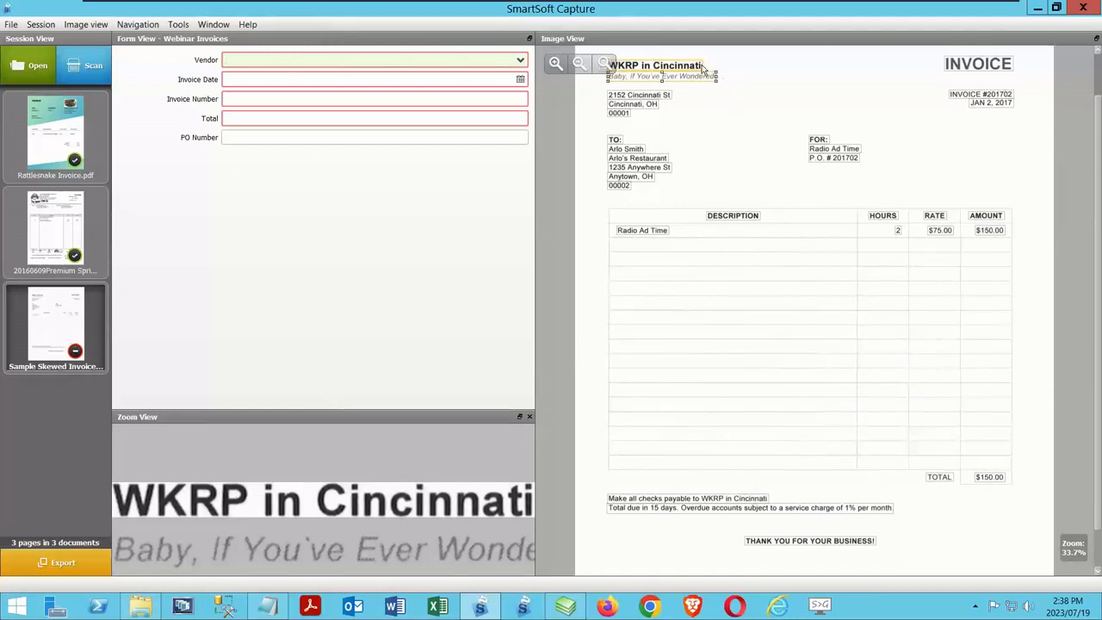
right_click(384, 67)
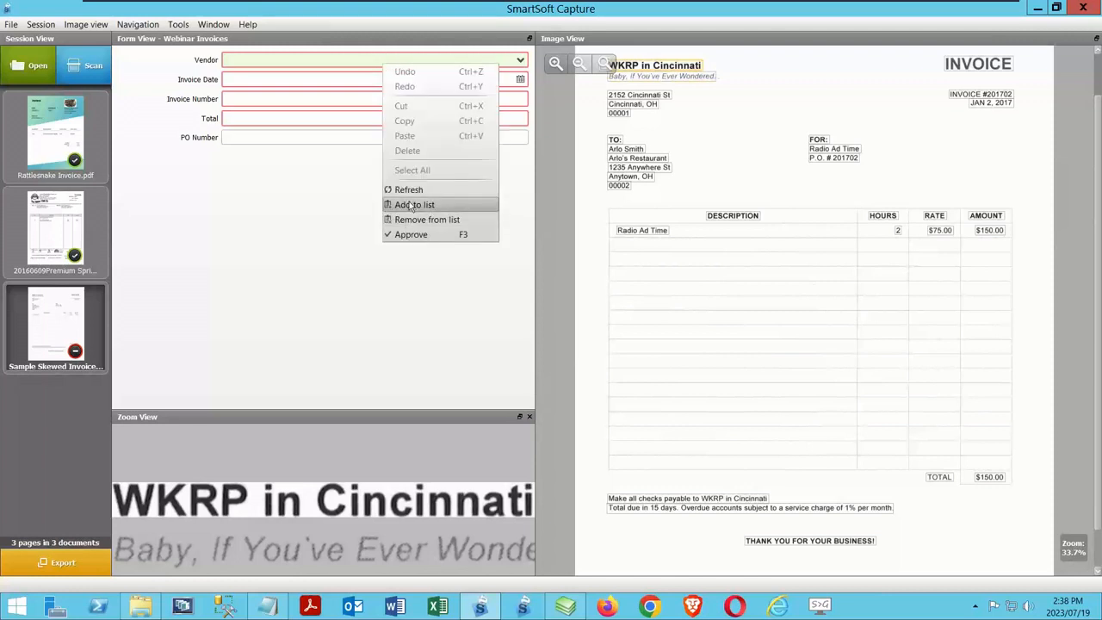
left_click(250, 58)
type("WKRP in Cincinnati")
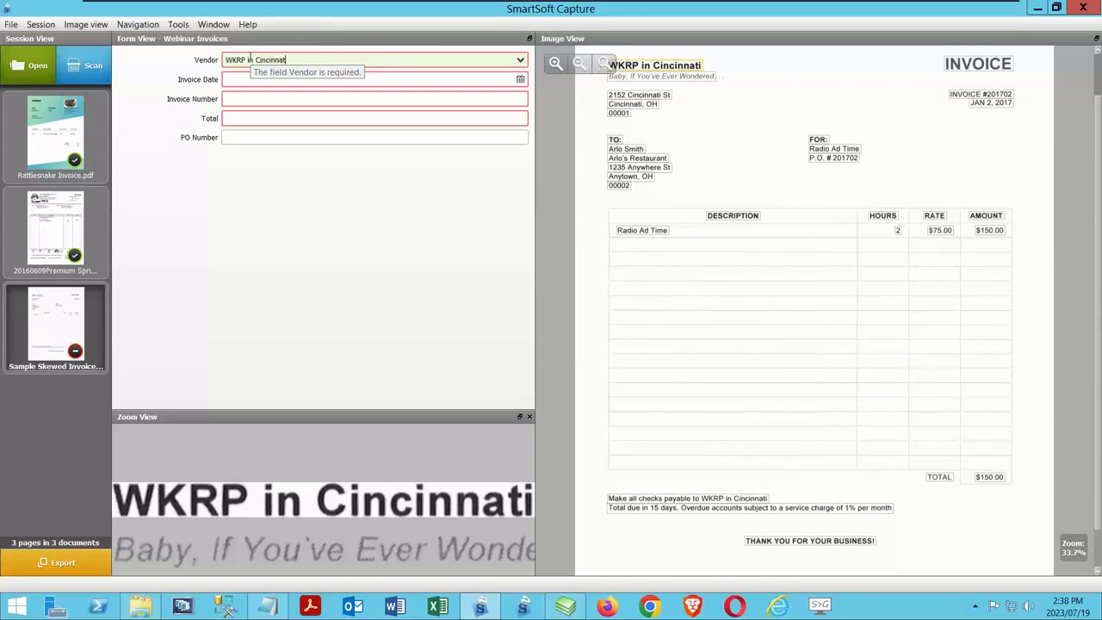
right_click(392, 56)
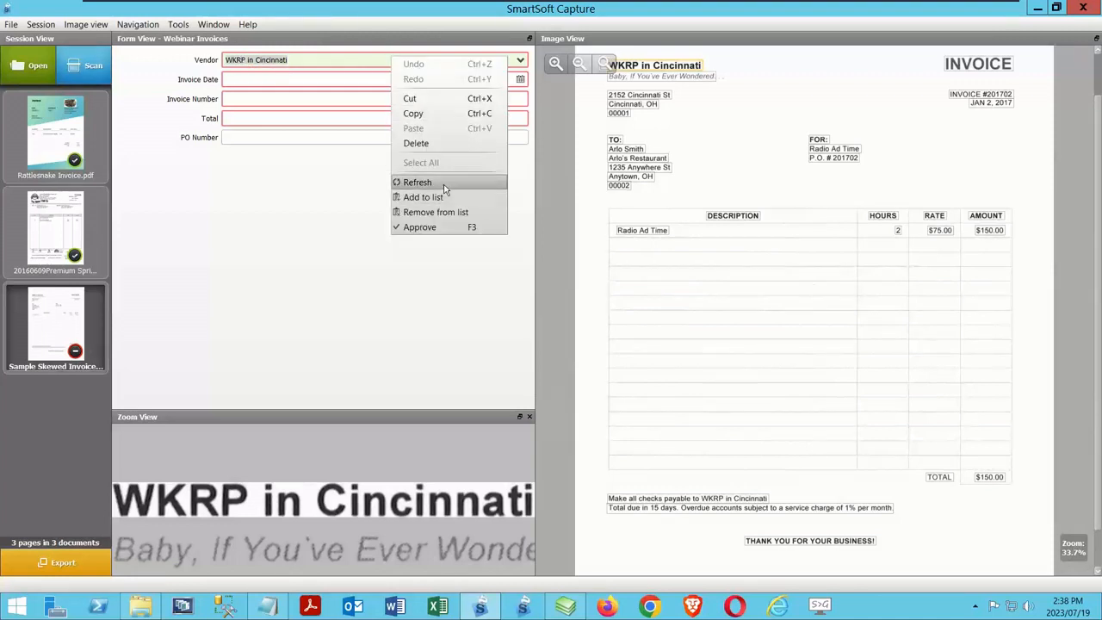
left_click(441, 197)
Set the Invoice Date of the WKRP in Cincinnati invoice to 2017-01-02 from the calendar
left_click(284, 76)
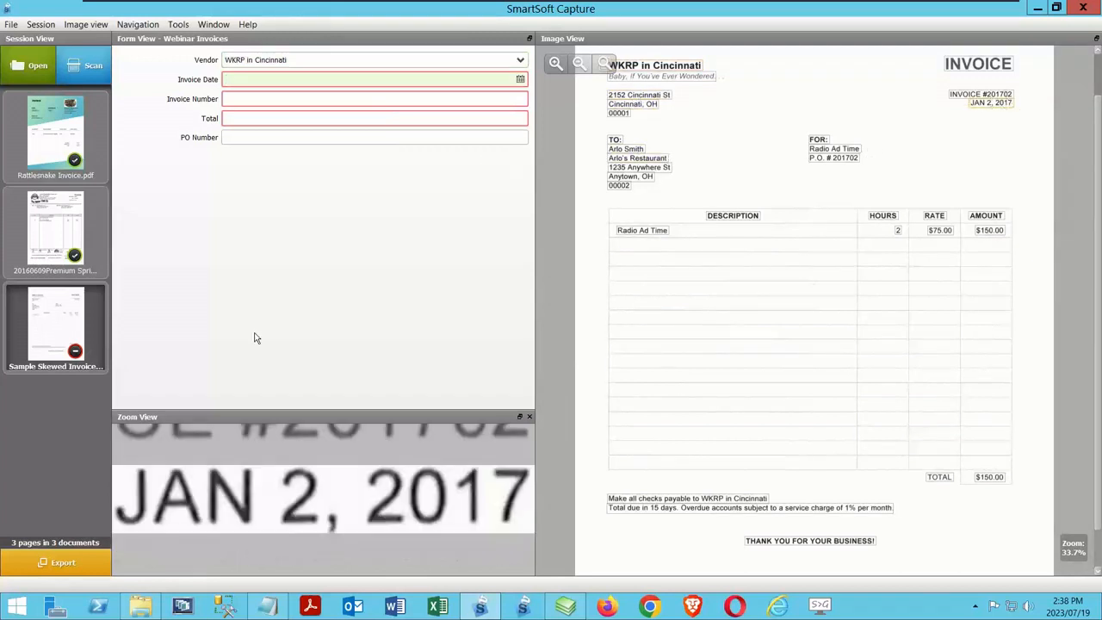
left_click(520, 80)
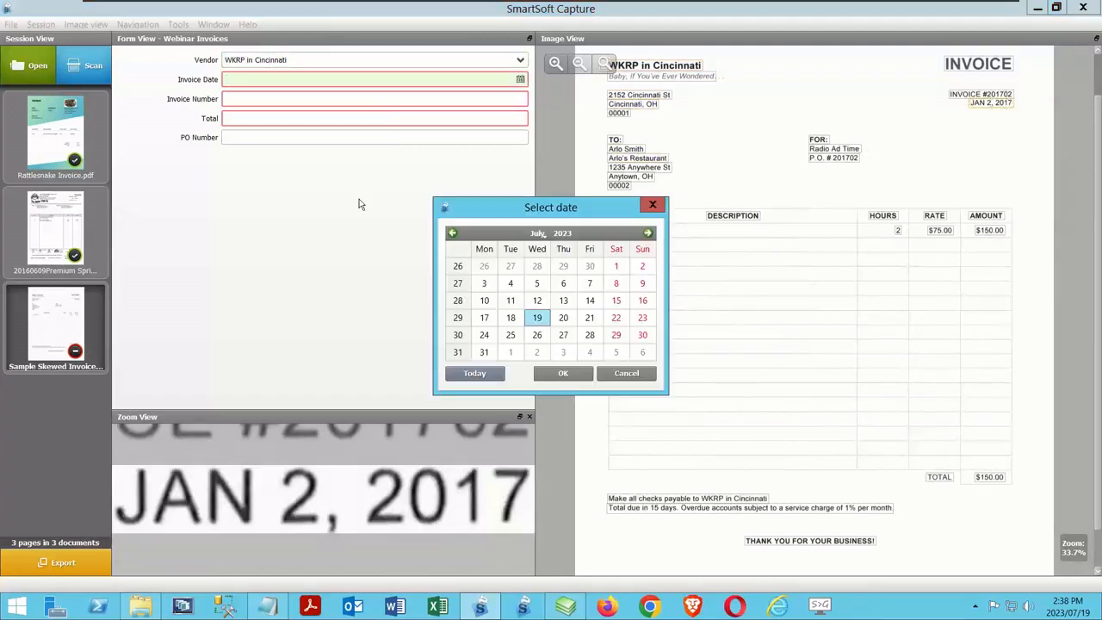
left_click(561, 232)
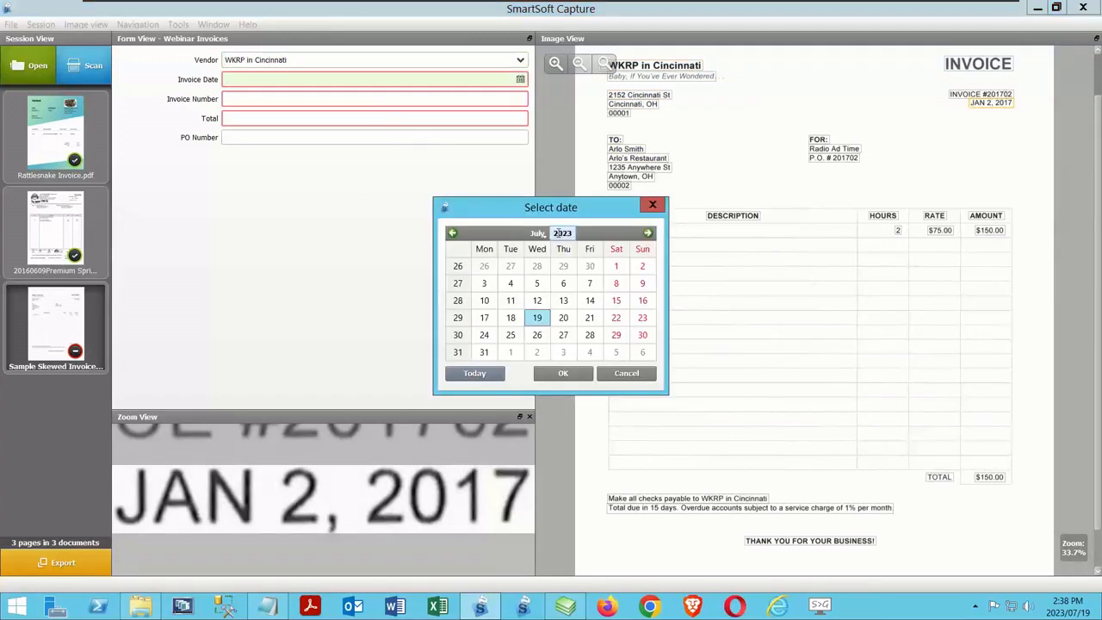
left_click(450, 234)
left_click(450, 233)
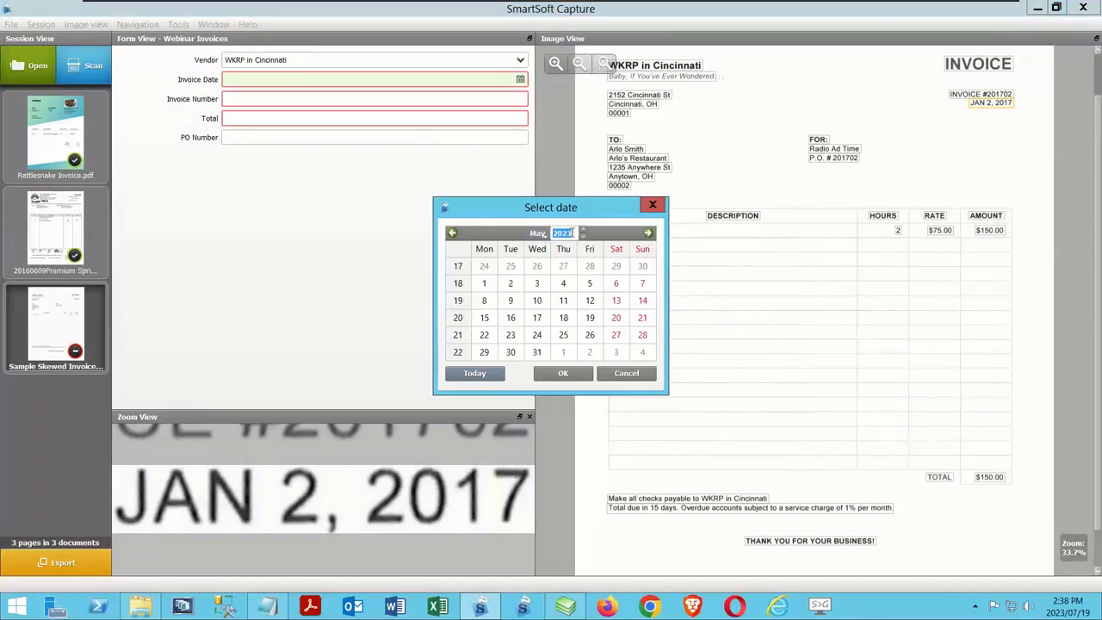
left_click(583, 238)
left_click(583, 238)
left_click(583, 238)
left_click(453, 233)
left_click(453, 233)
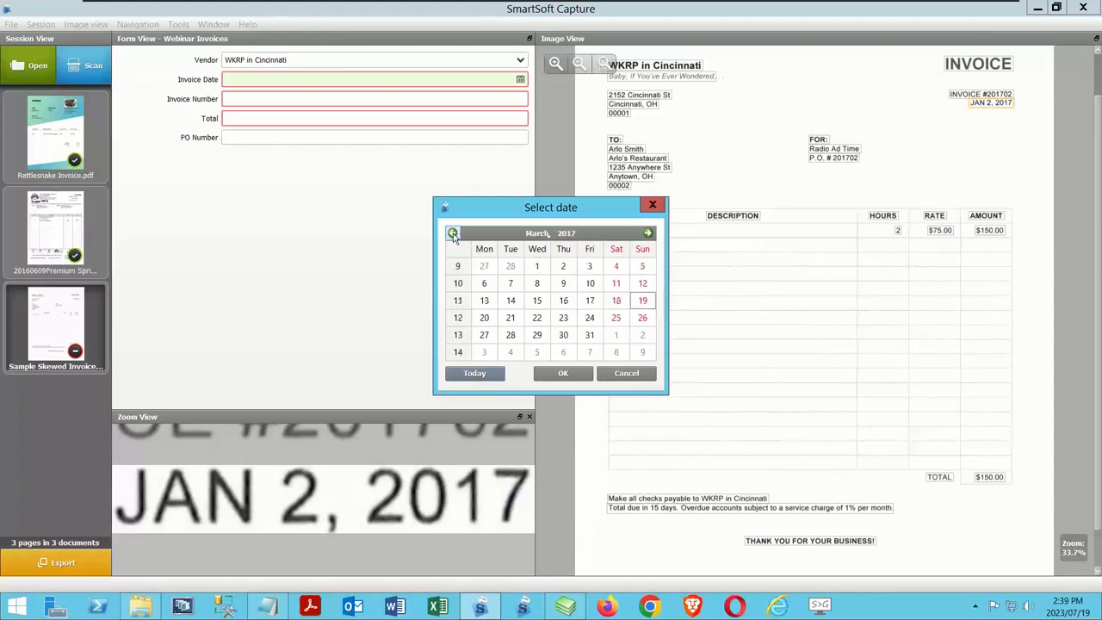
left_click(453, 233)
left_click(453, 233)
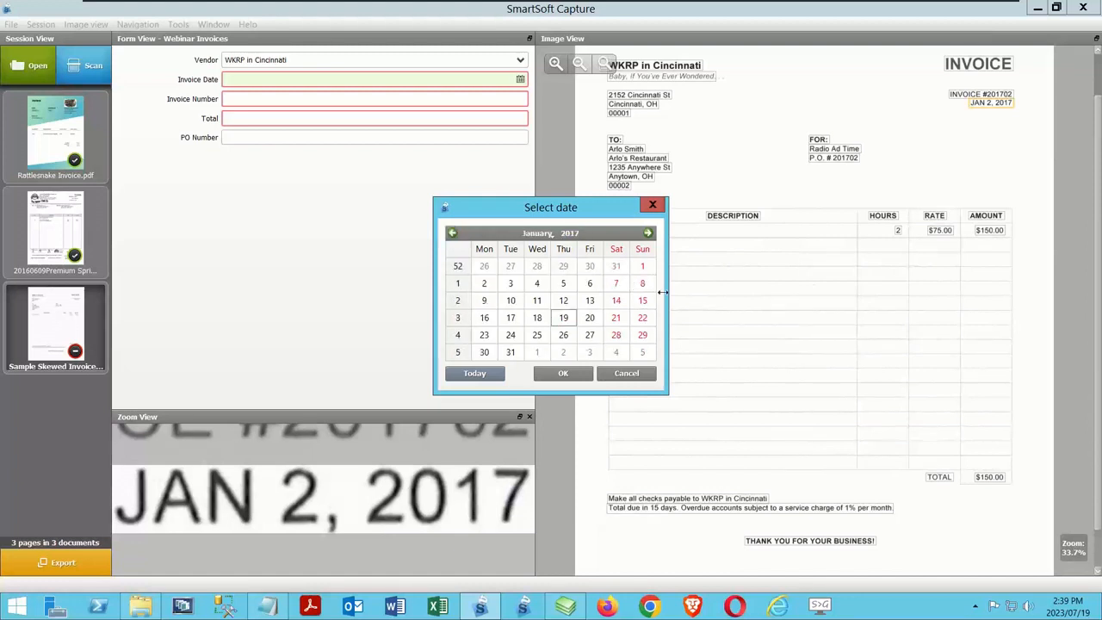
left_click(484, 284)
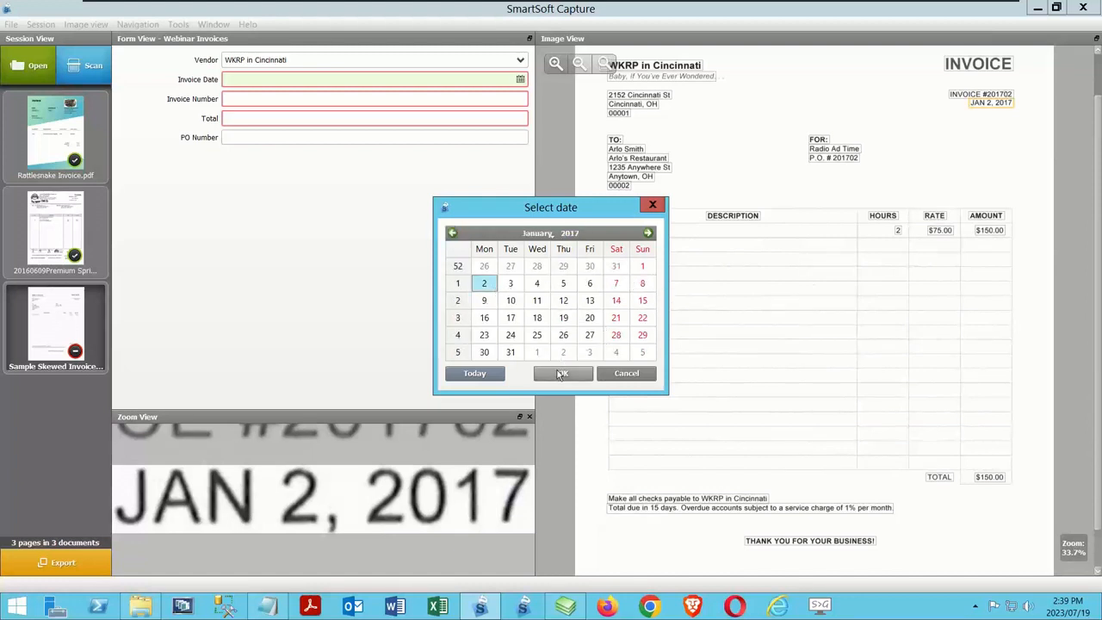
left_click(563, 373)
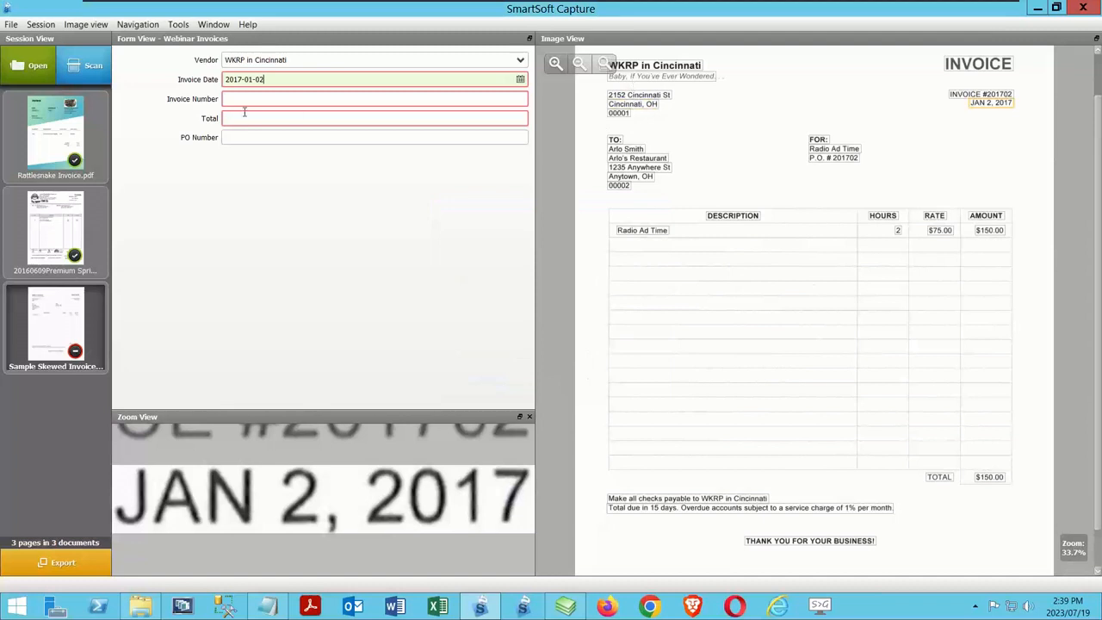
Narrow the Invoice Number region to the digits on the image, then enter 201702 as Invoice Number and 150 as Total
key("Tab")
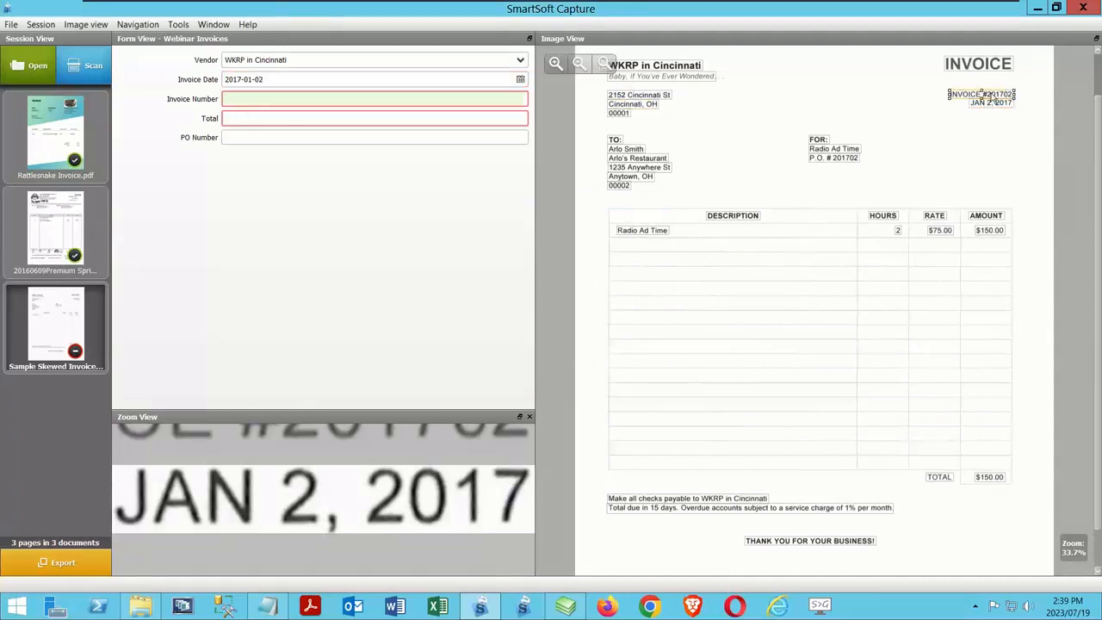
left_click(957, 100)
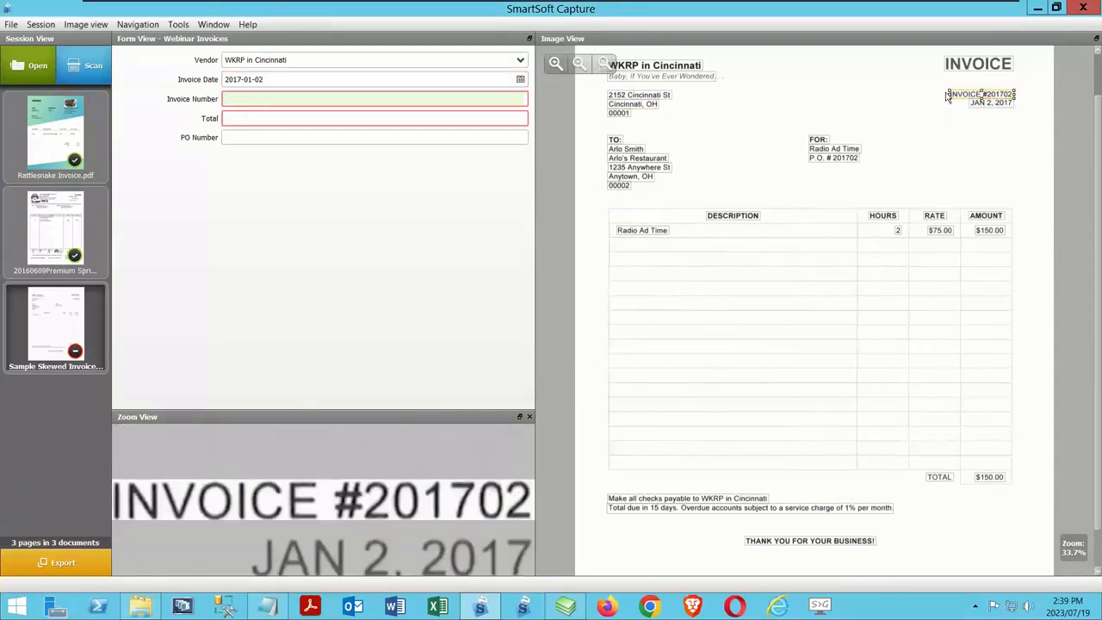
left_click_drag(949, 93, 987, 96)
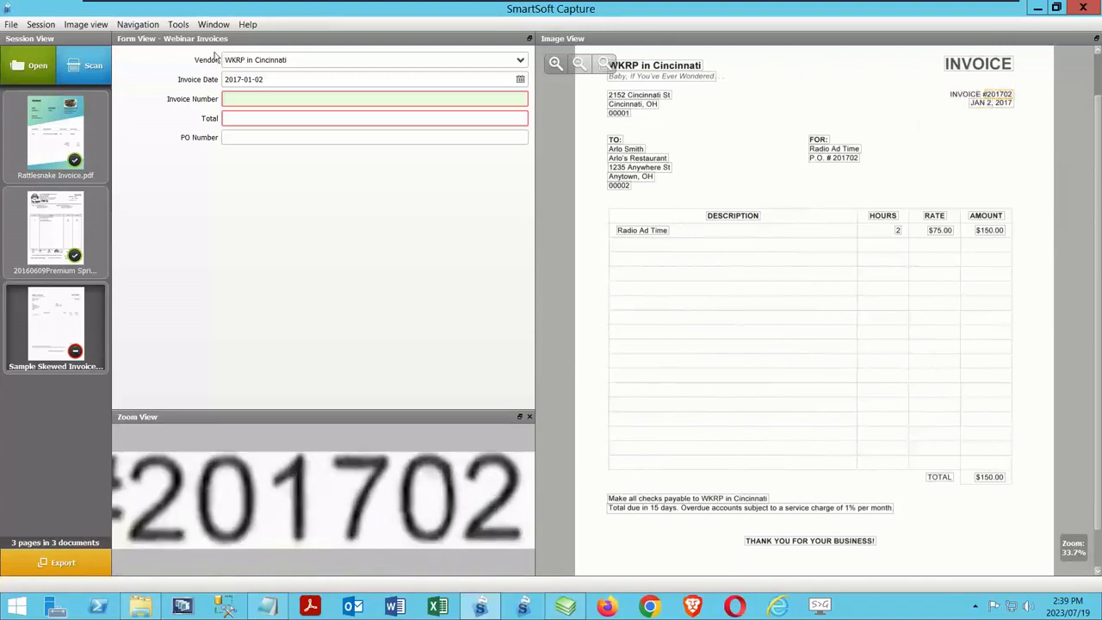
left_click(247, 97)
type("201702")
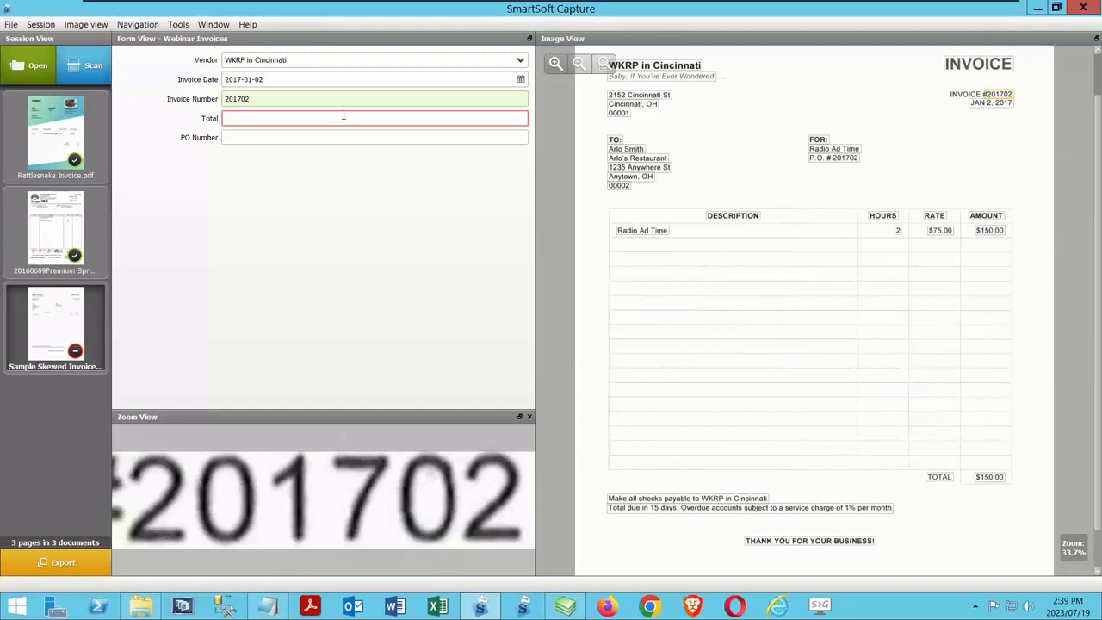
left_click(336, 119)
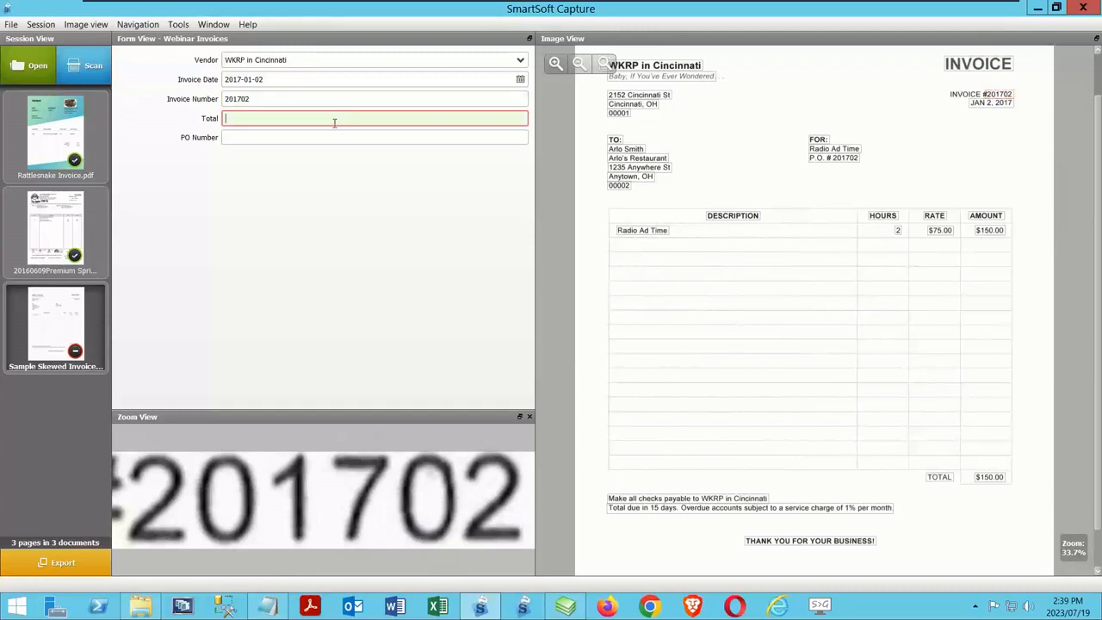
type("150")
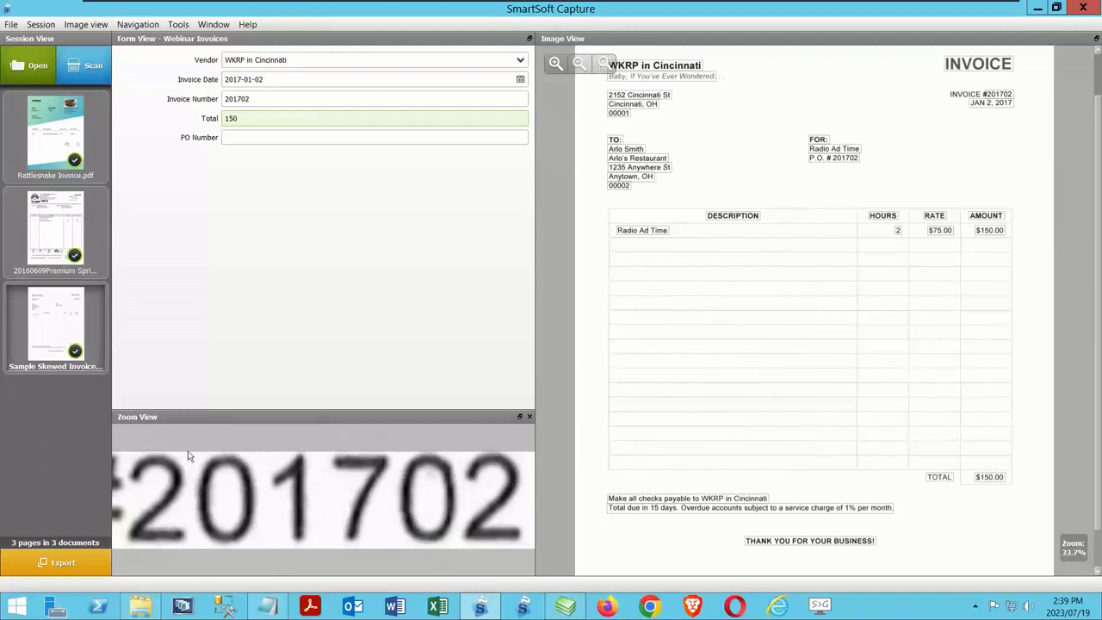
Export the validated invoices, then switch to File Explorer and open the Scans folder on Local Disk (C:)
left_click(34, 553)
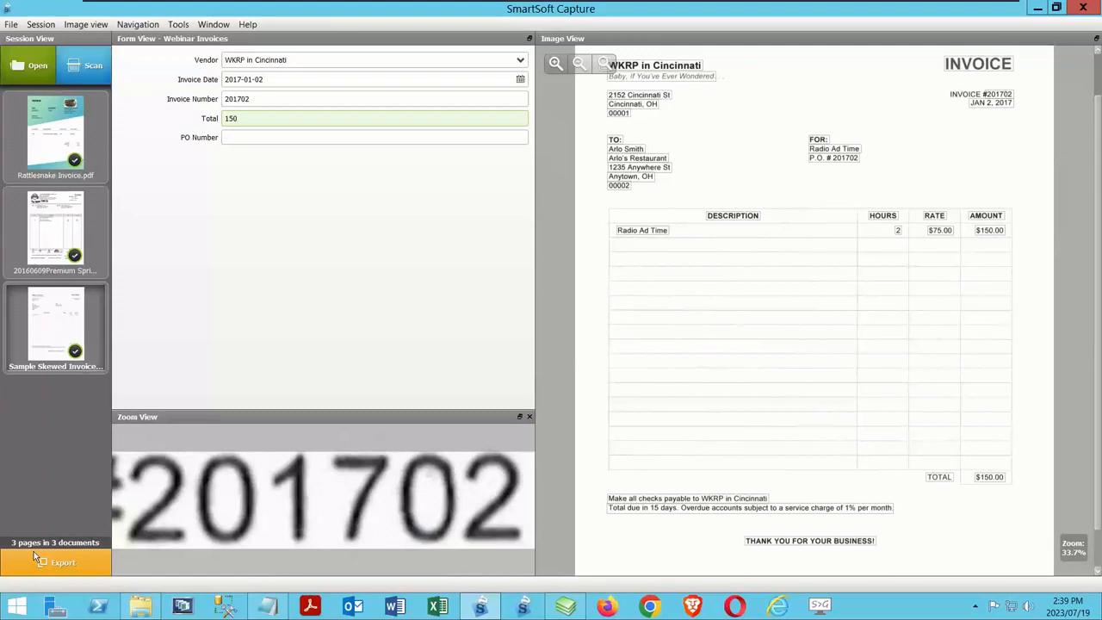
left_click(133, 611)
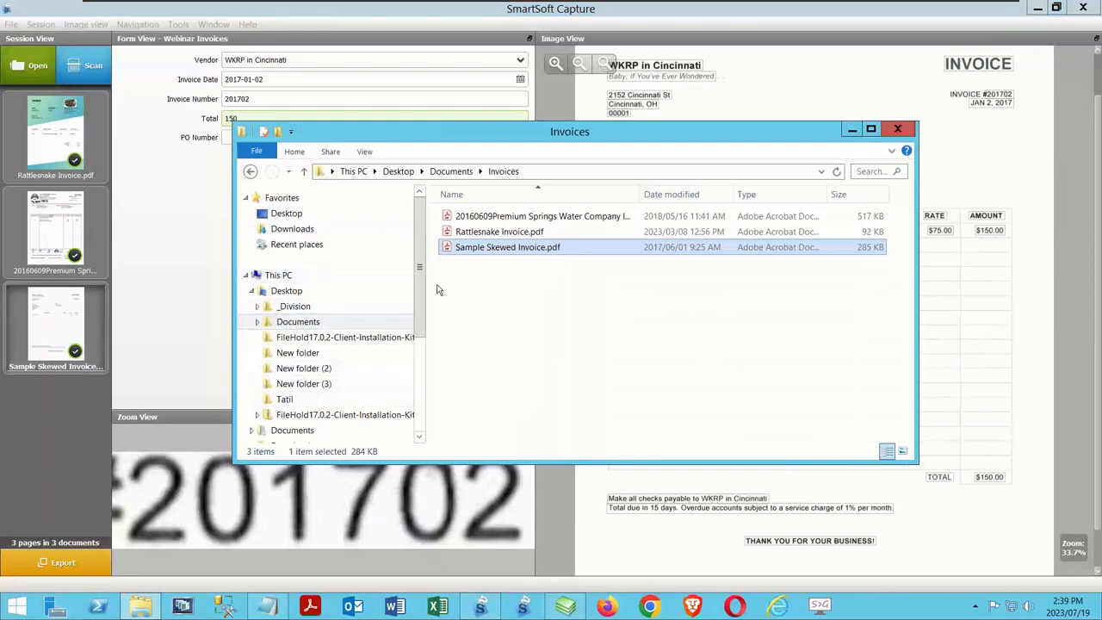
left_click_drag(424, 316, 411, 378)
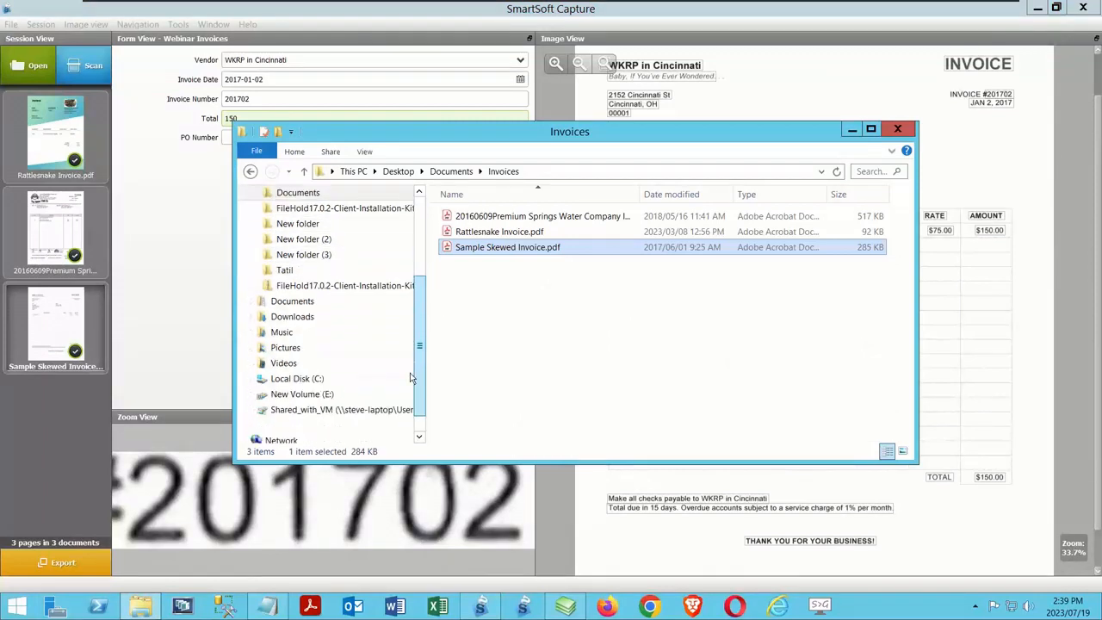
left_click(284, 363)
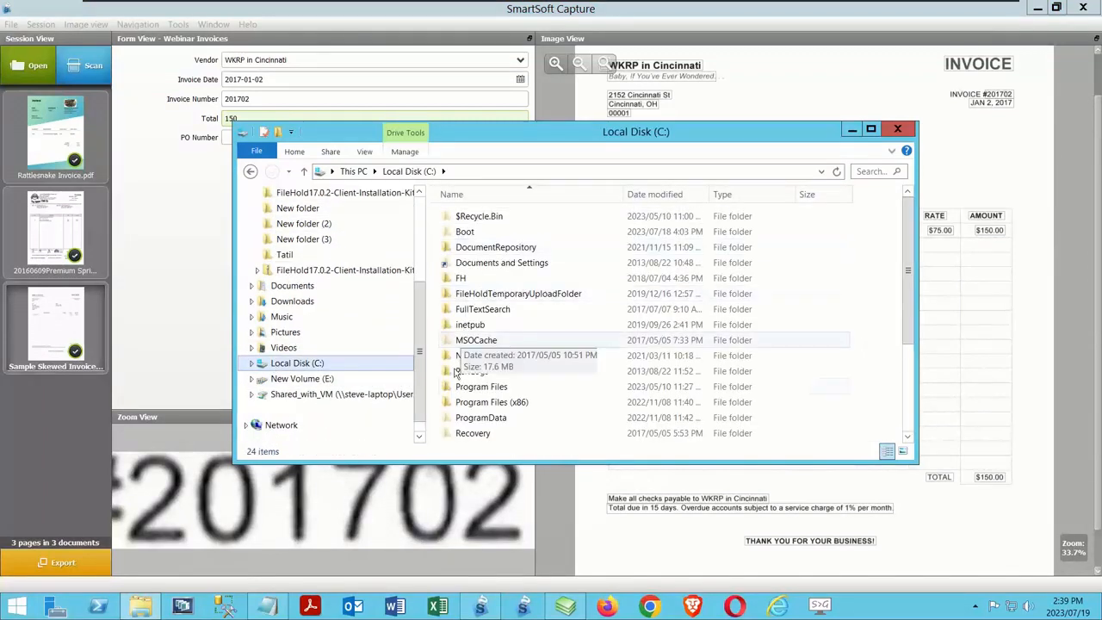
left_click(906, 397)
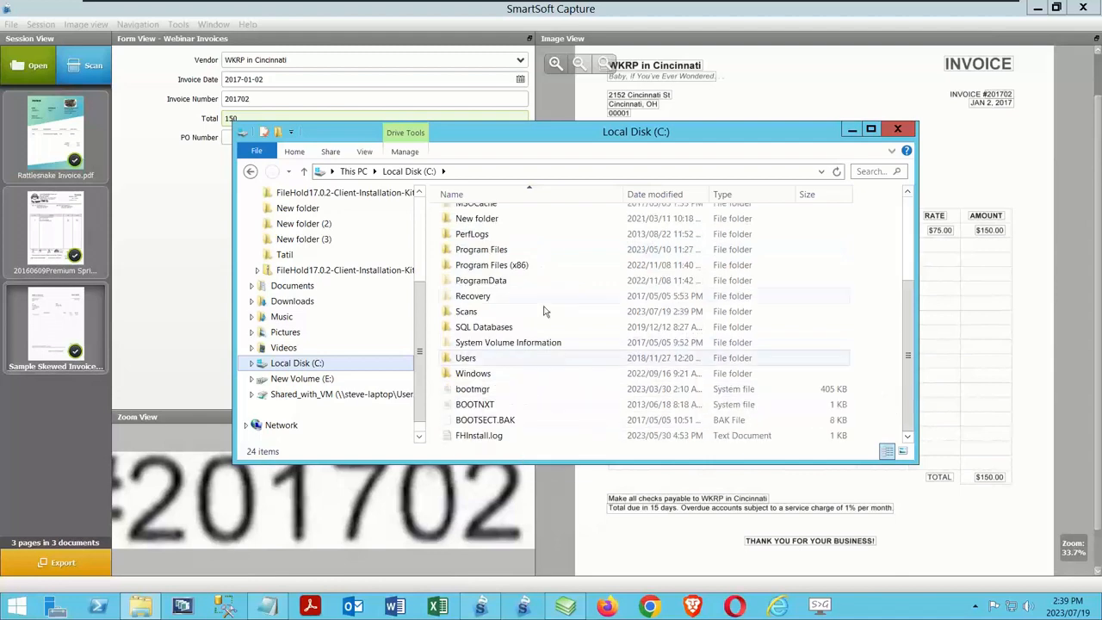
double_click(543, 311)
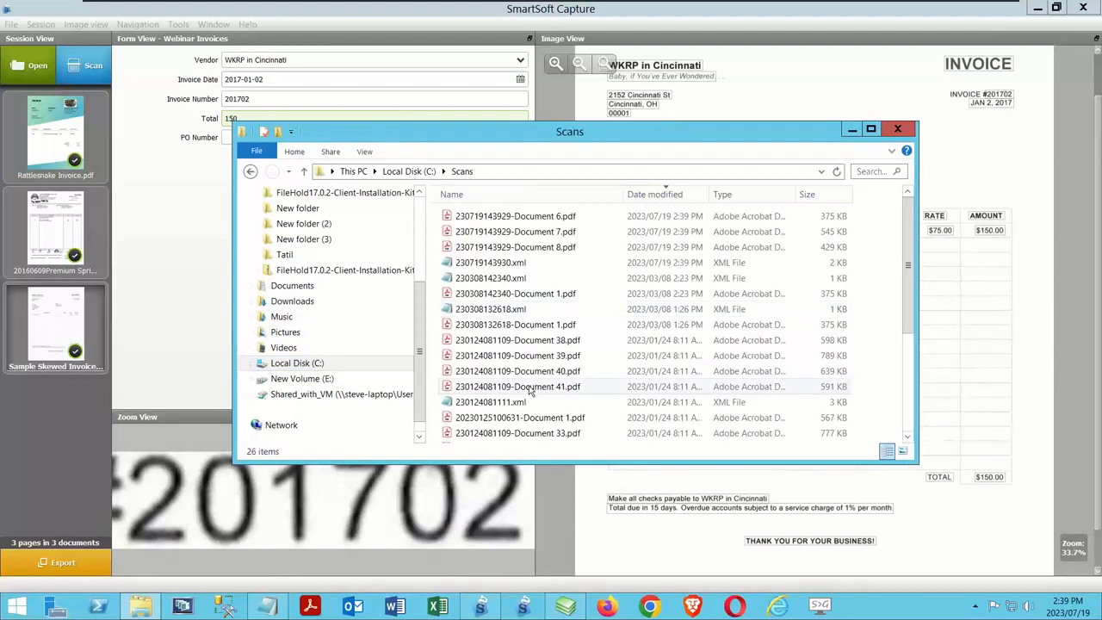
Open the exported 230719143930.xml in Notepad, maximize it, turn off Word Wrap to inspect the layout, and close it
double_click(504, 270)
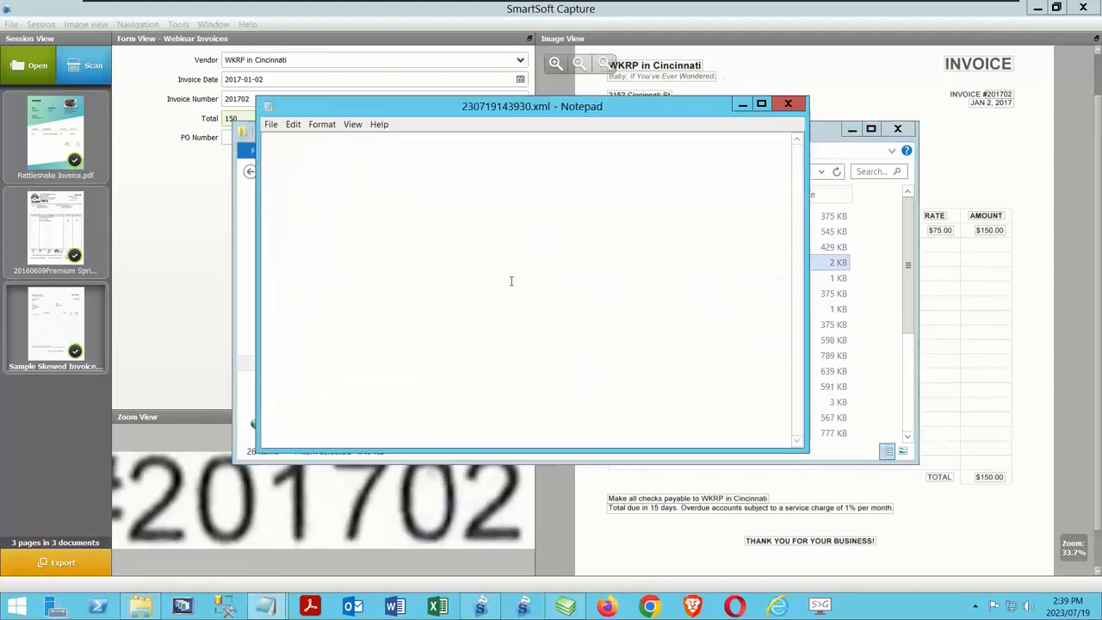
left_click(761, 103)
left_click(33, 24)
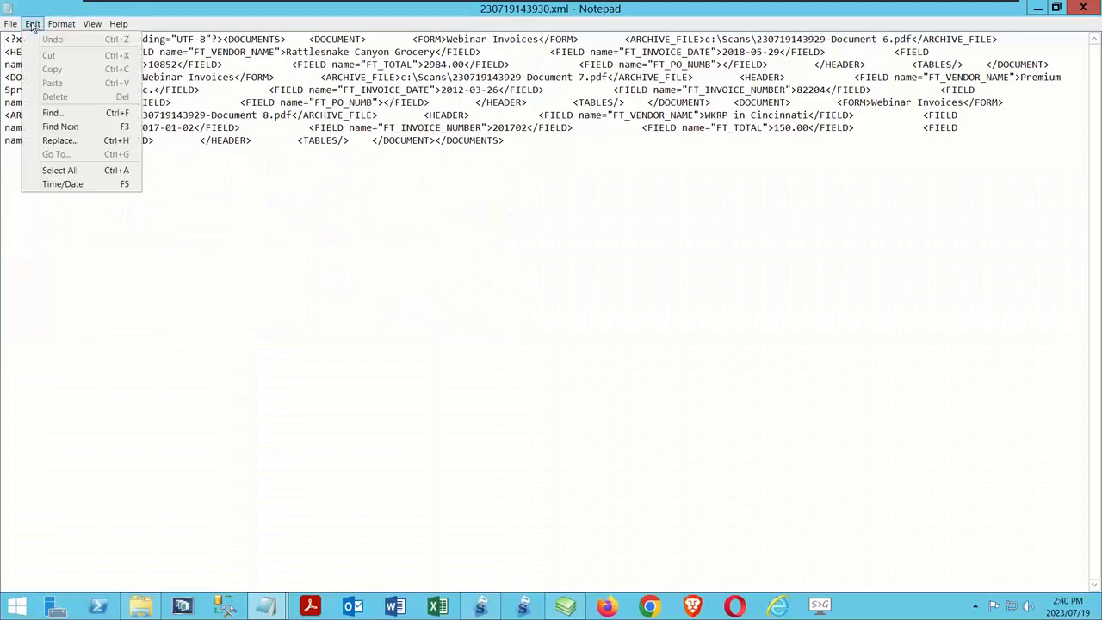
mouse_move(64, 25)
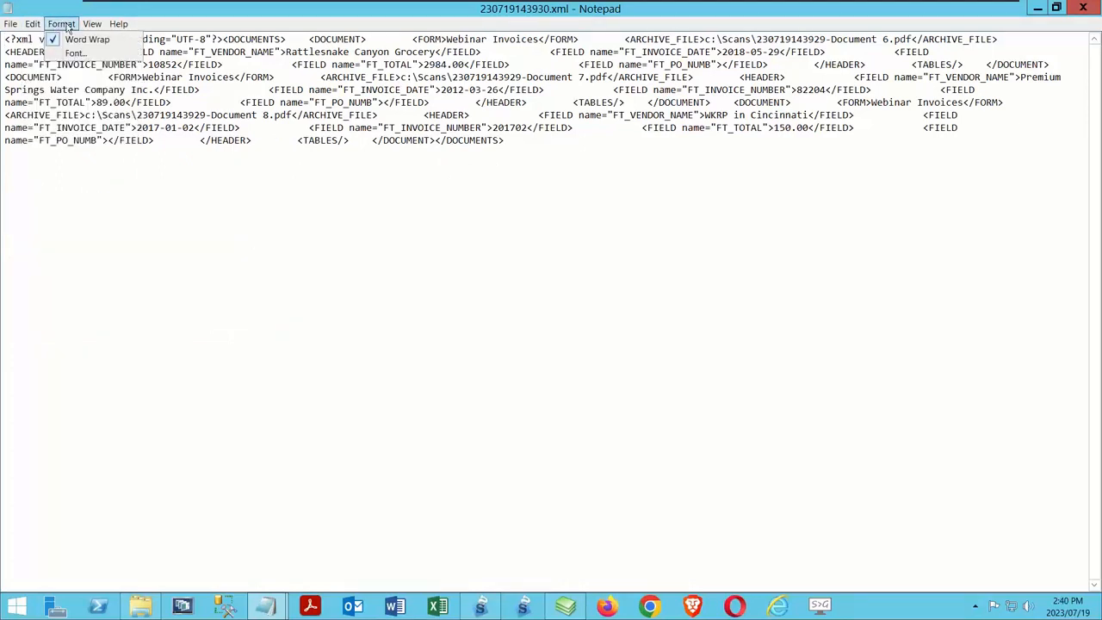
left_click(86, 39)
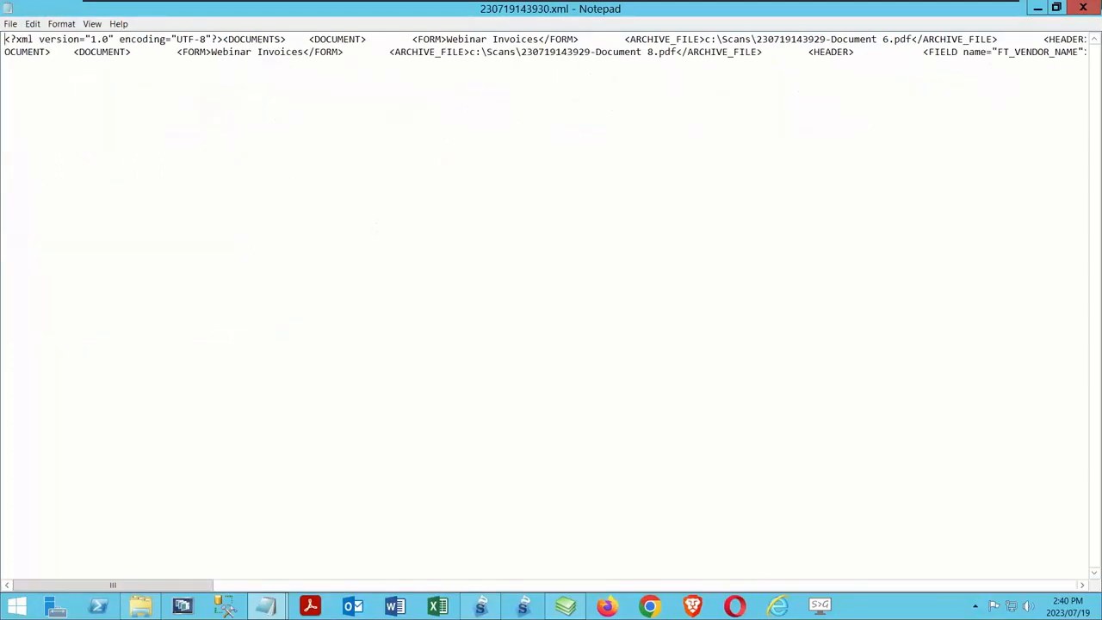
left_click(1084, 6)
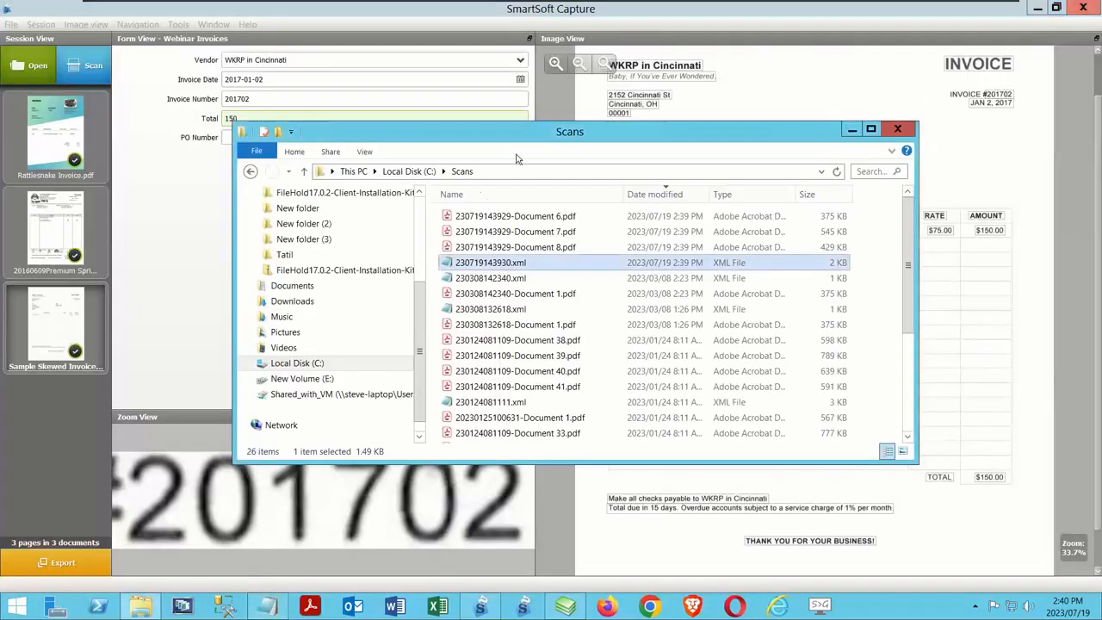
Open 230719143930.xml in Notepad++, decline the update, review the exported invoice fields, and close the editor
right_click(478, 270)
left_click(558, 303)
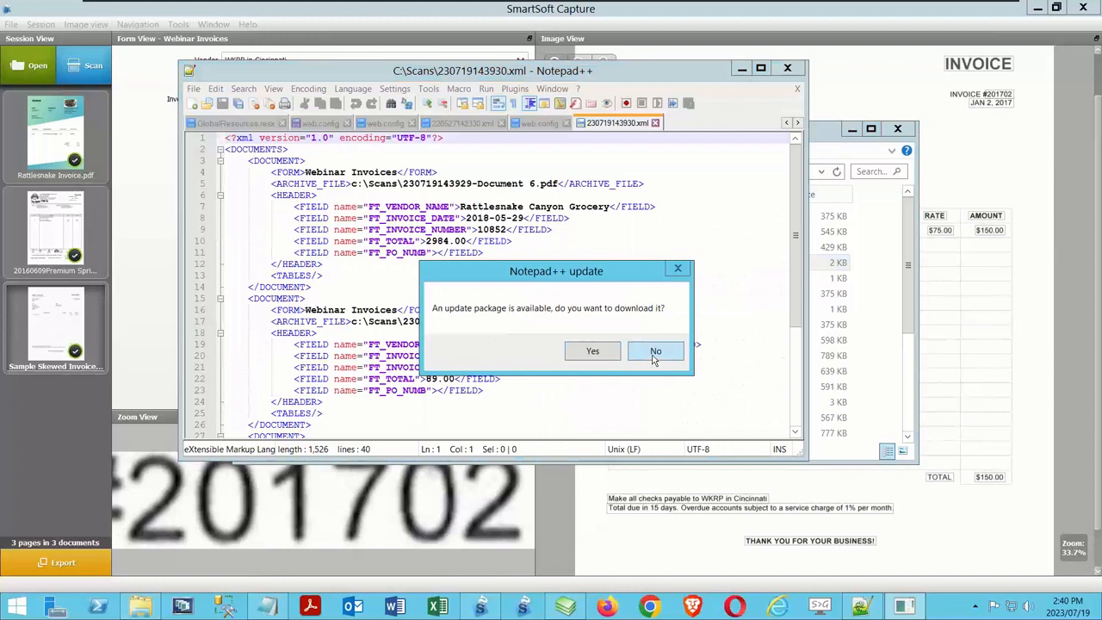
left_click(655, 352)
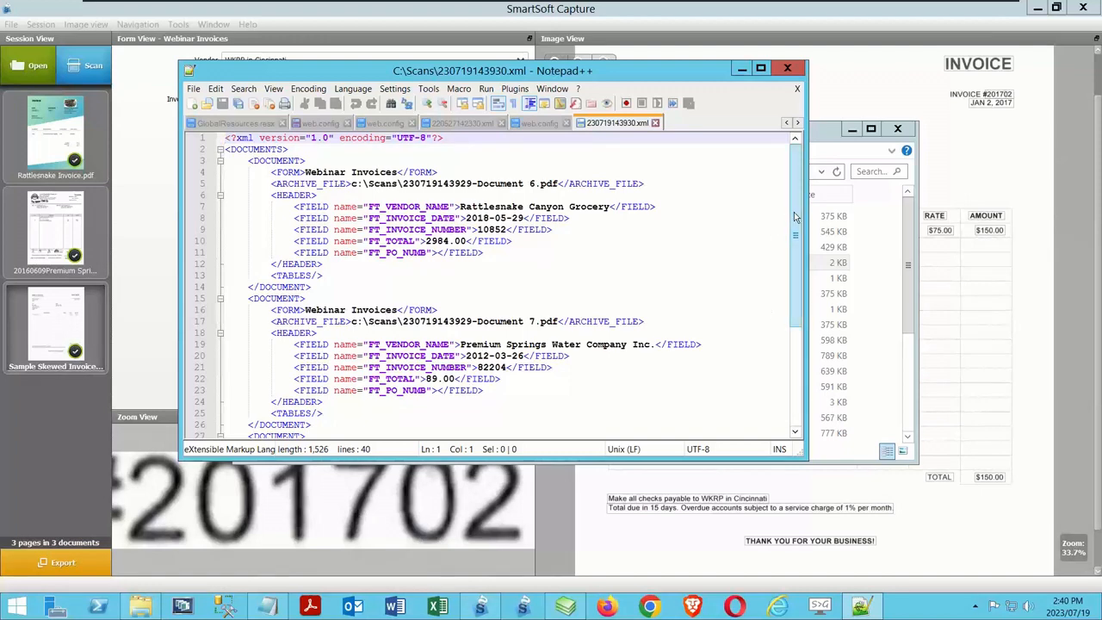
scroll(784, 284, "down", 5)
scroll(765, 199, "up", 5)
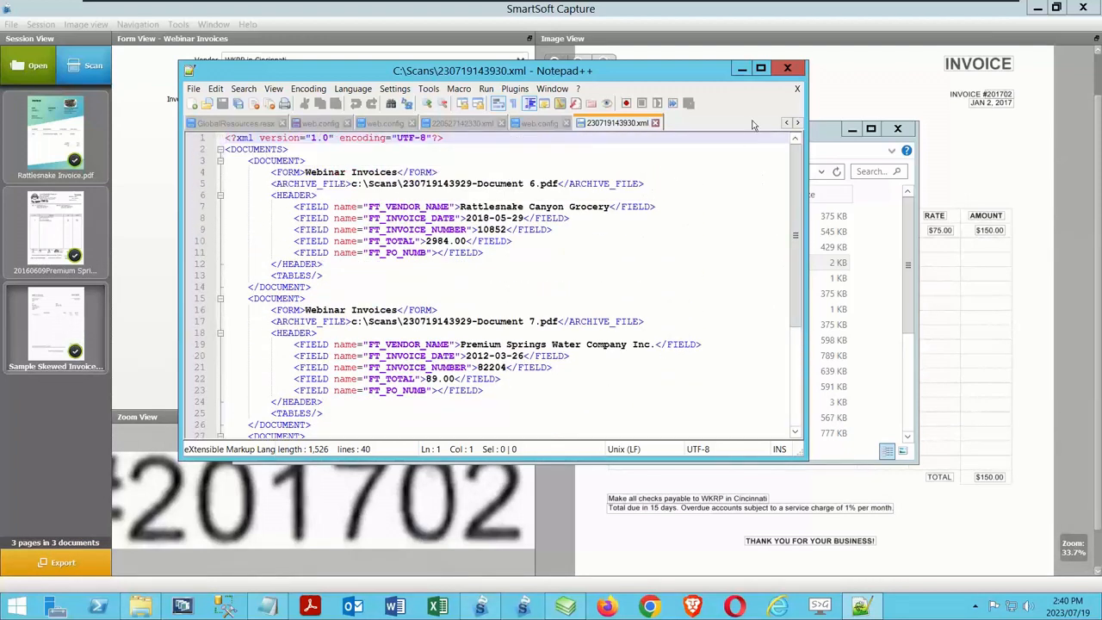
left_click(788, 68)
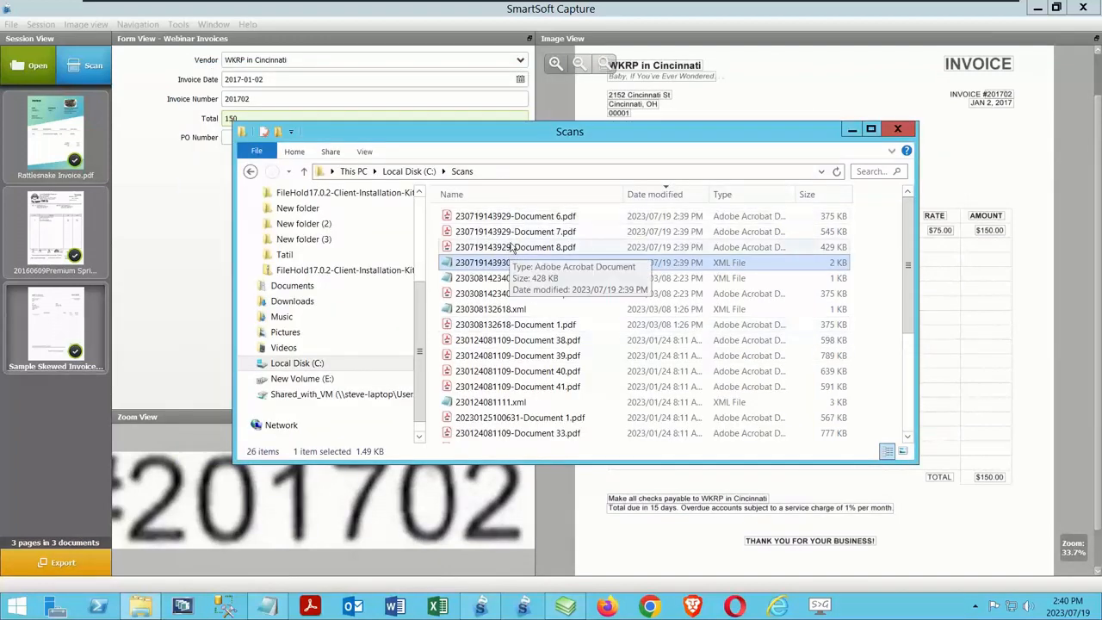
left_click(518, 216)
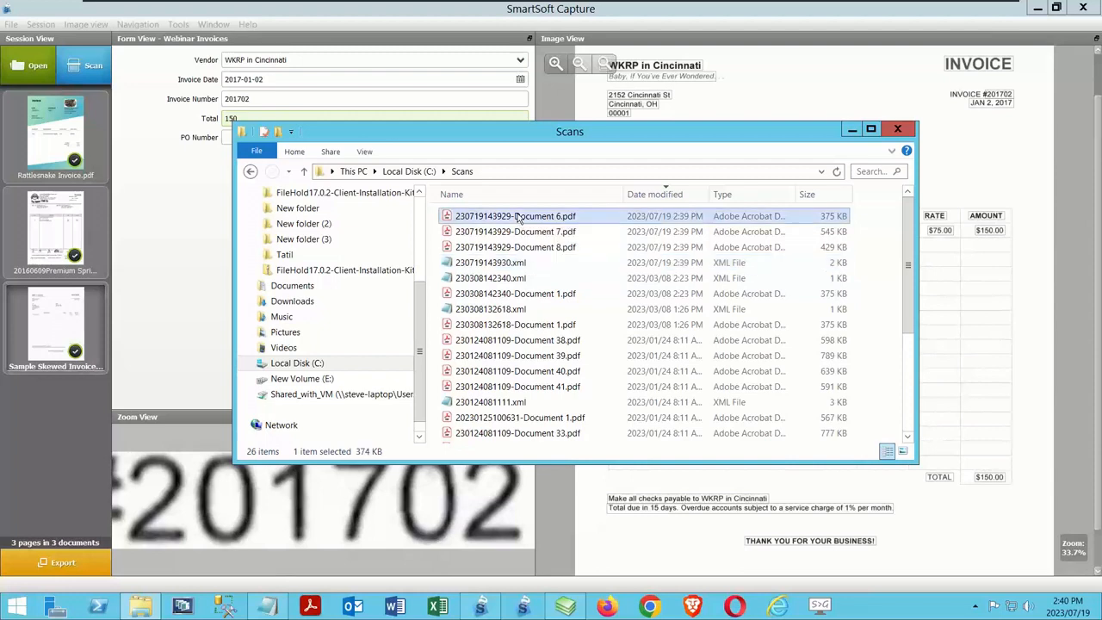
double_click(518, 216)
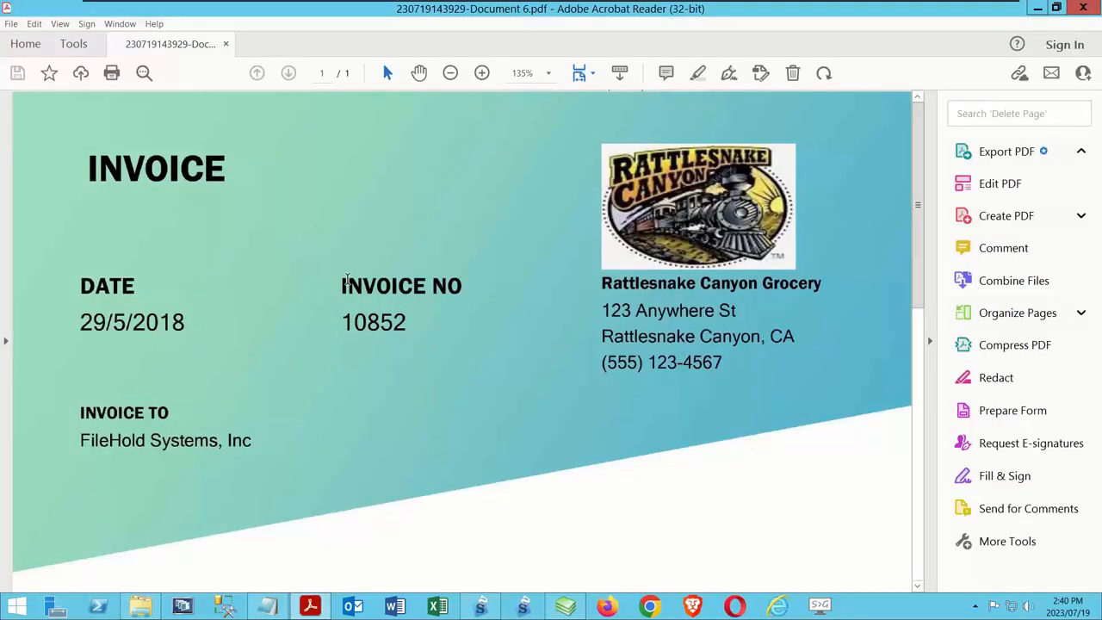
key("ctrl+a")
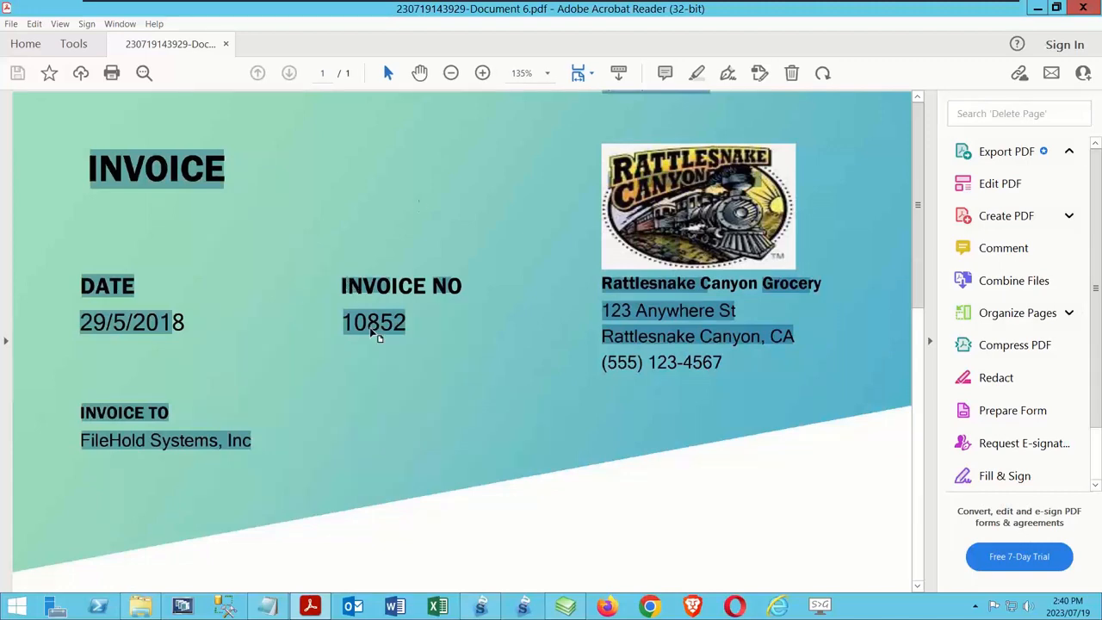
scroll(240, 358, "down", 3)
scroll(240, 358, "down", 14)
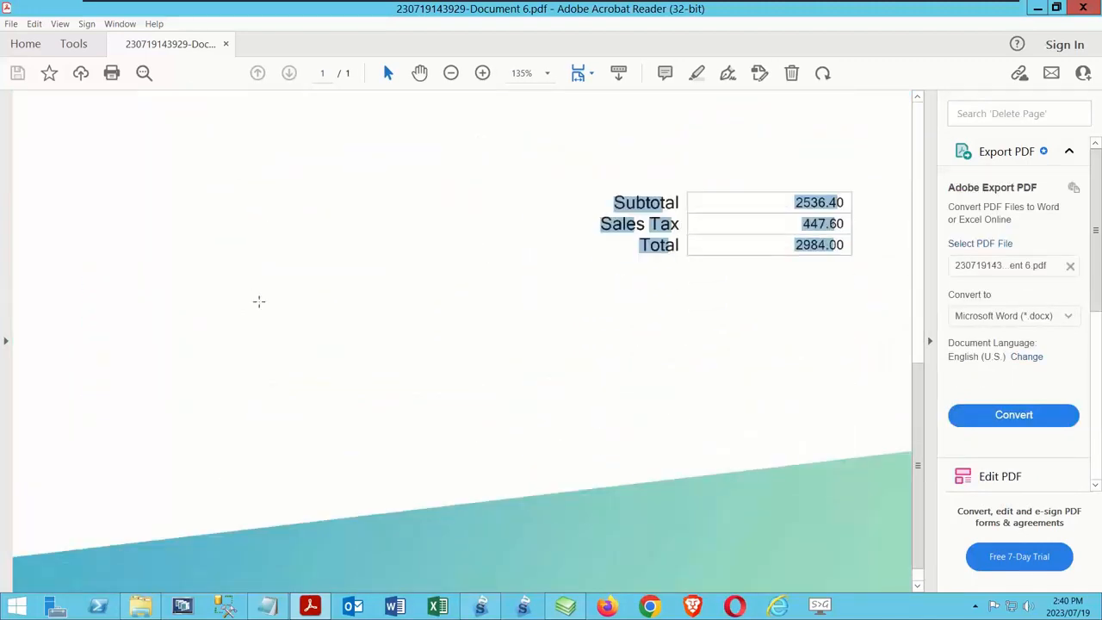
scroll(366, 253, "up", 14)
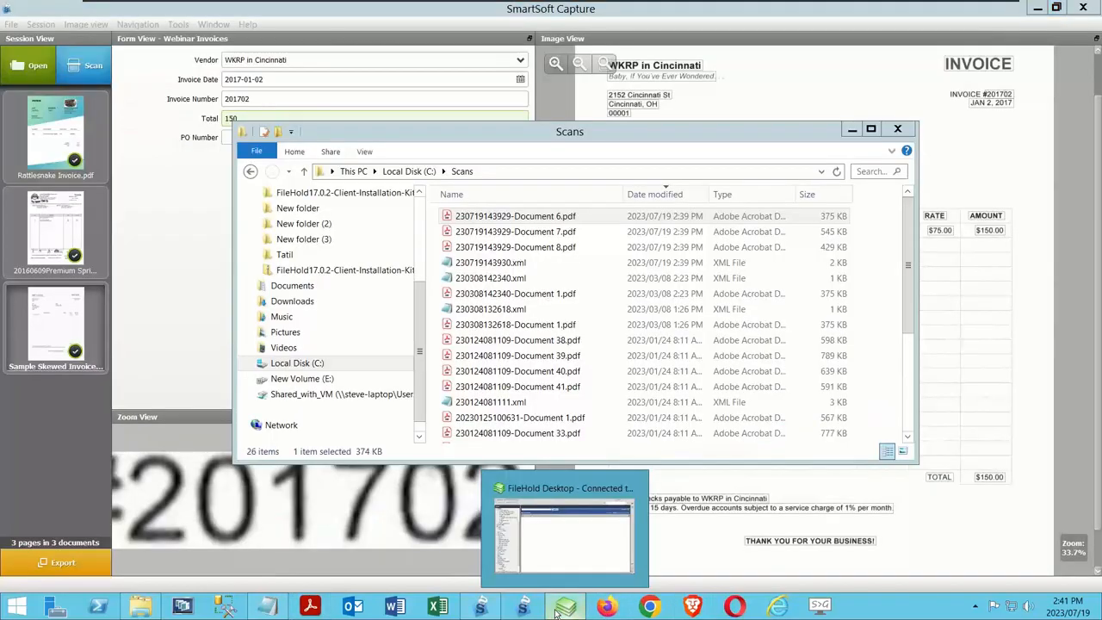
Switch to the FileHold Desktop application
left_click(566, 606)
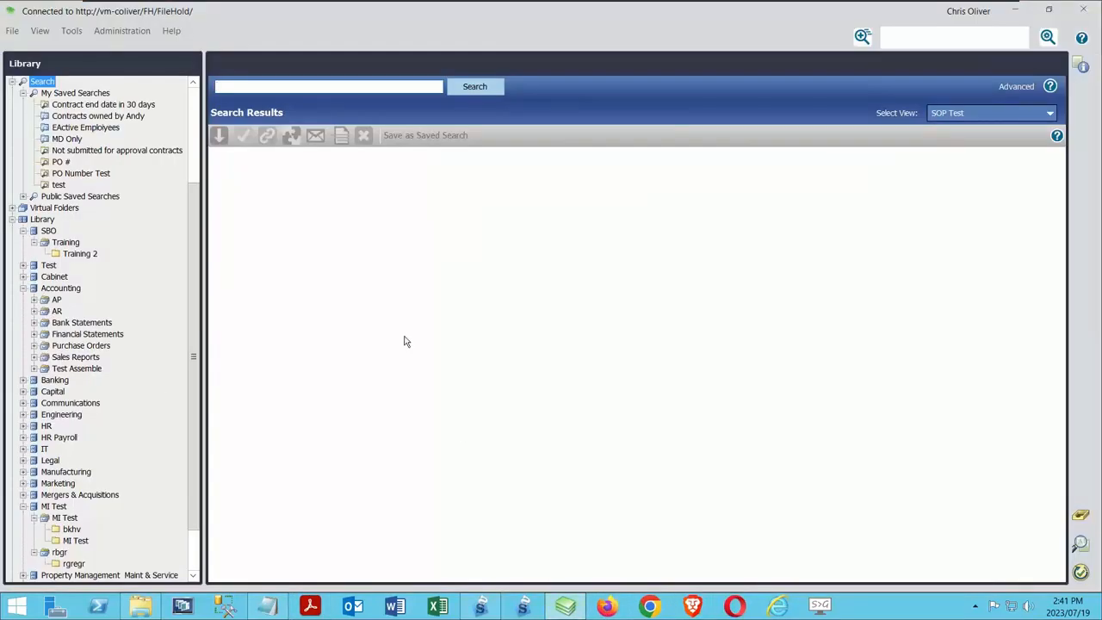